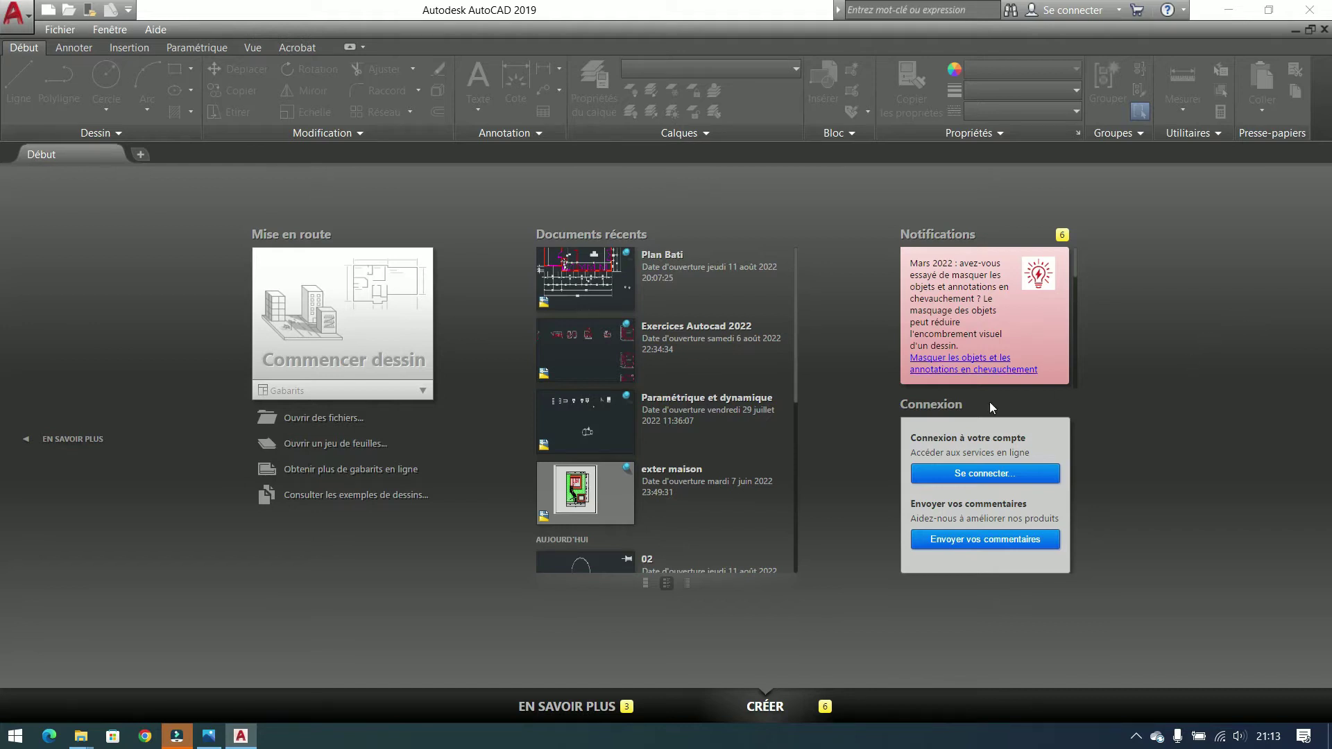
# Create a new drawing from the acadiso.dwt template and zoom to its extents
pyautogui.click(49, 11)
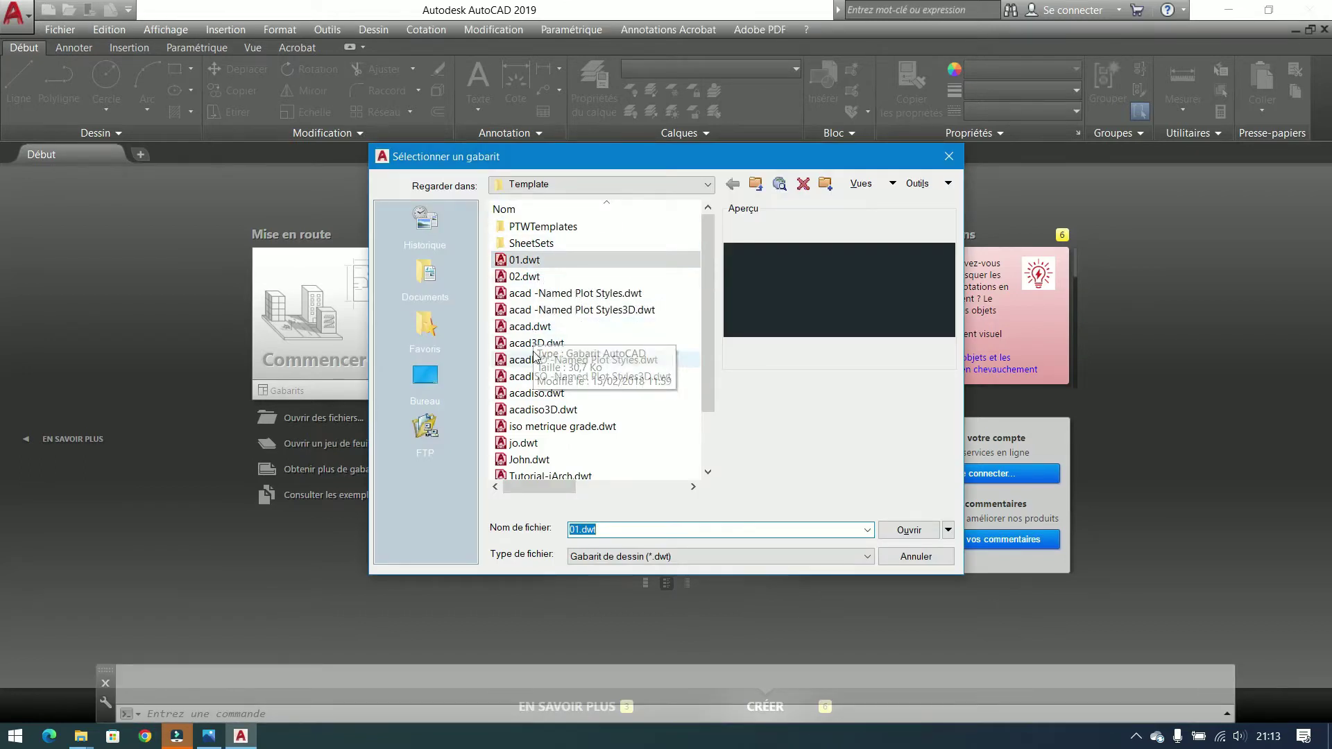
pyautogui.click(536, 393)
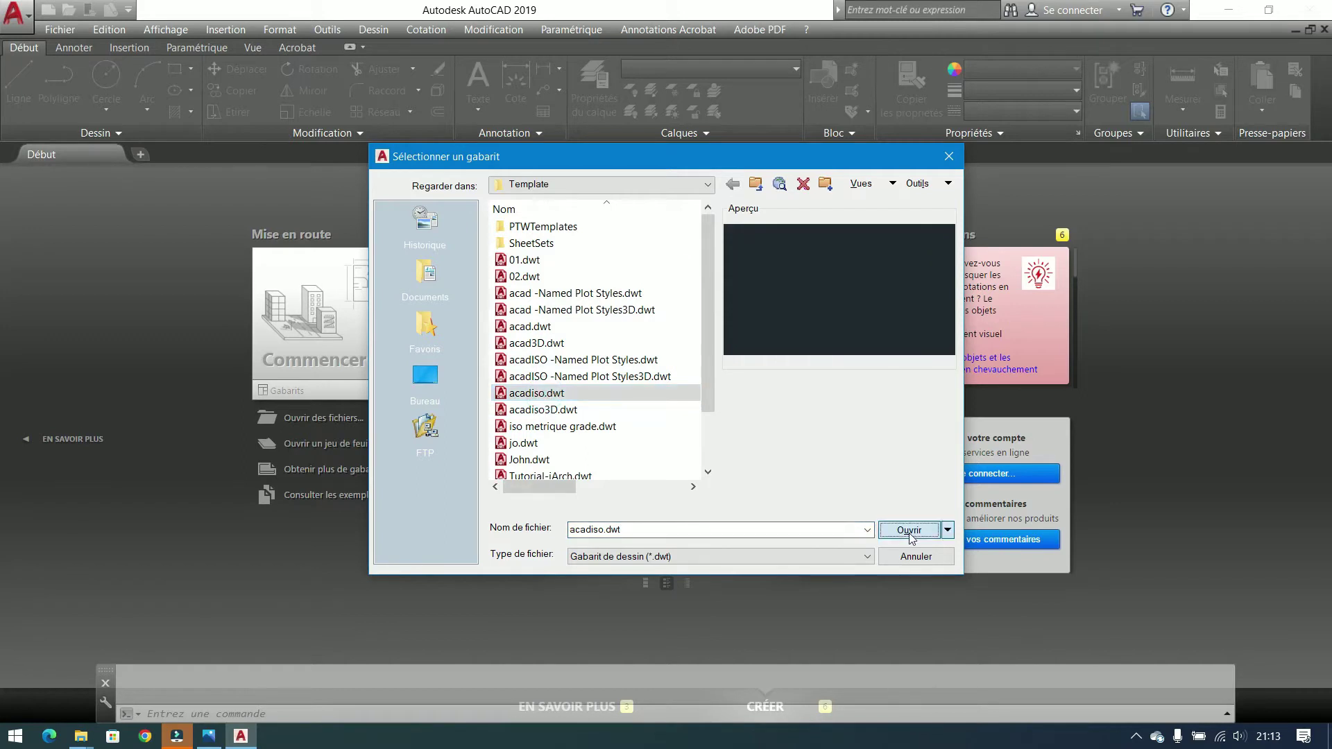
pyautogui.click(909, 531)
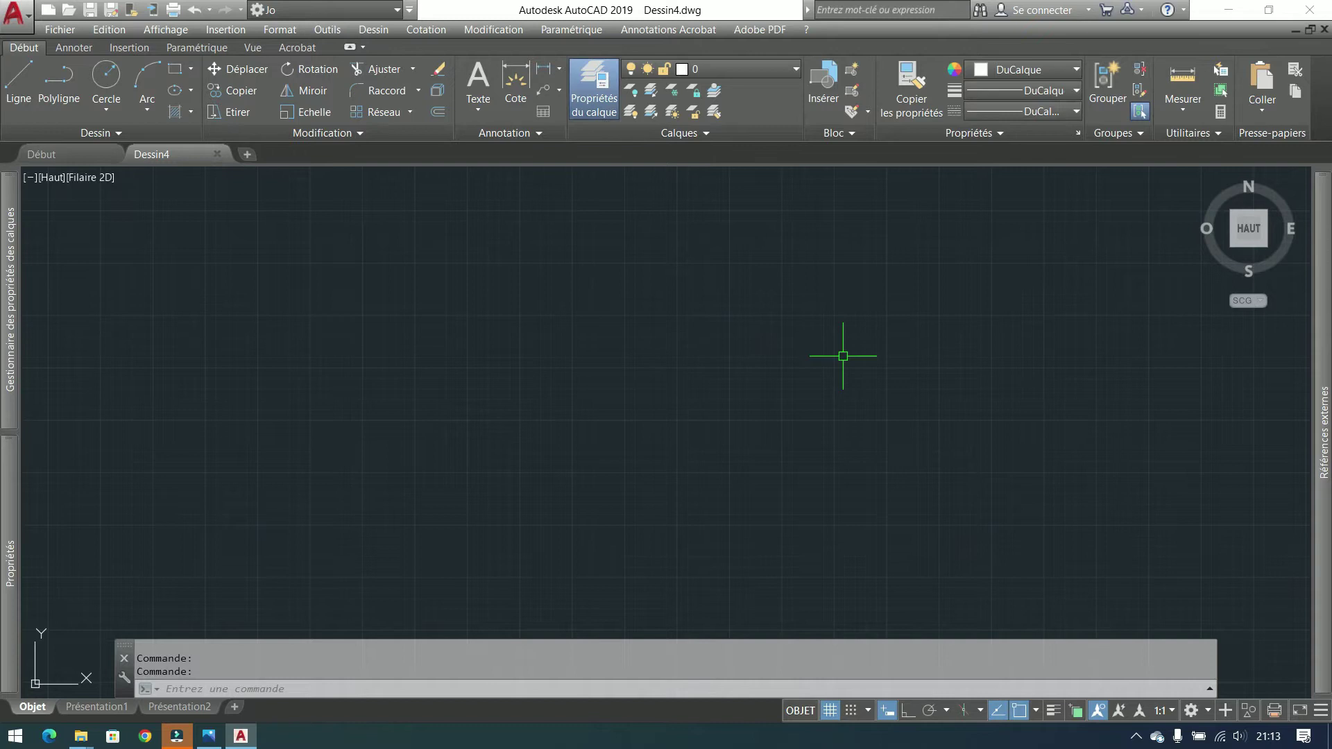
pyautogui.middleClick(369, 292)
pyautogui.middleClick(368, 291)
pyautogui.moveTo(458, 342); pyautogui.dragTo(425, 339, button='middle')
# Examine the length, angle and insertion-scale settings in the new drawing's units
pyautogui.click(278, 31)
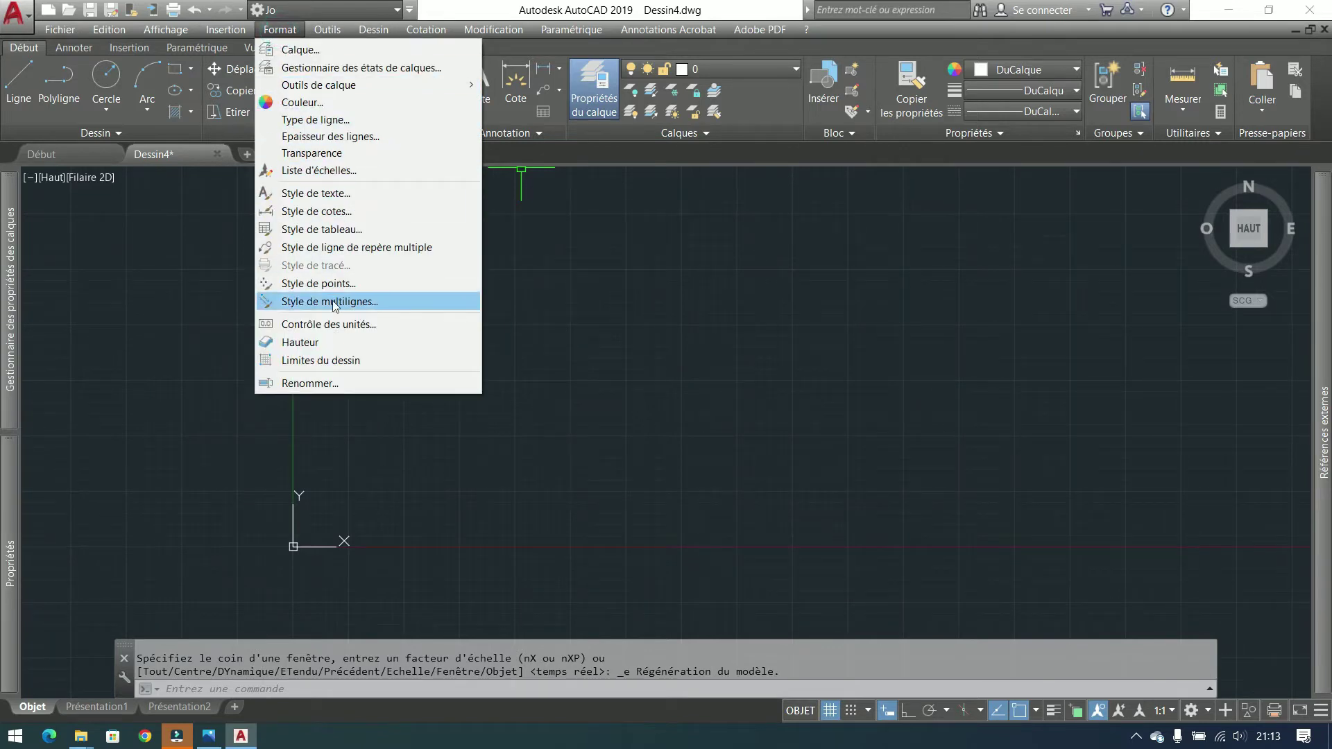
pyautogui.click(335, 324)
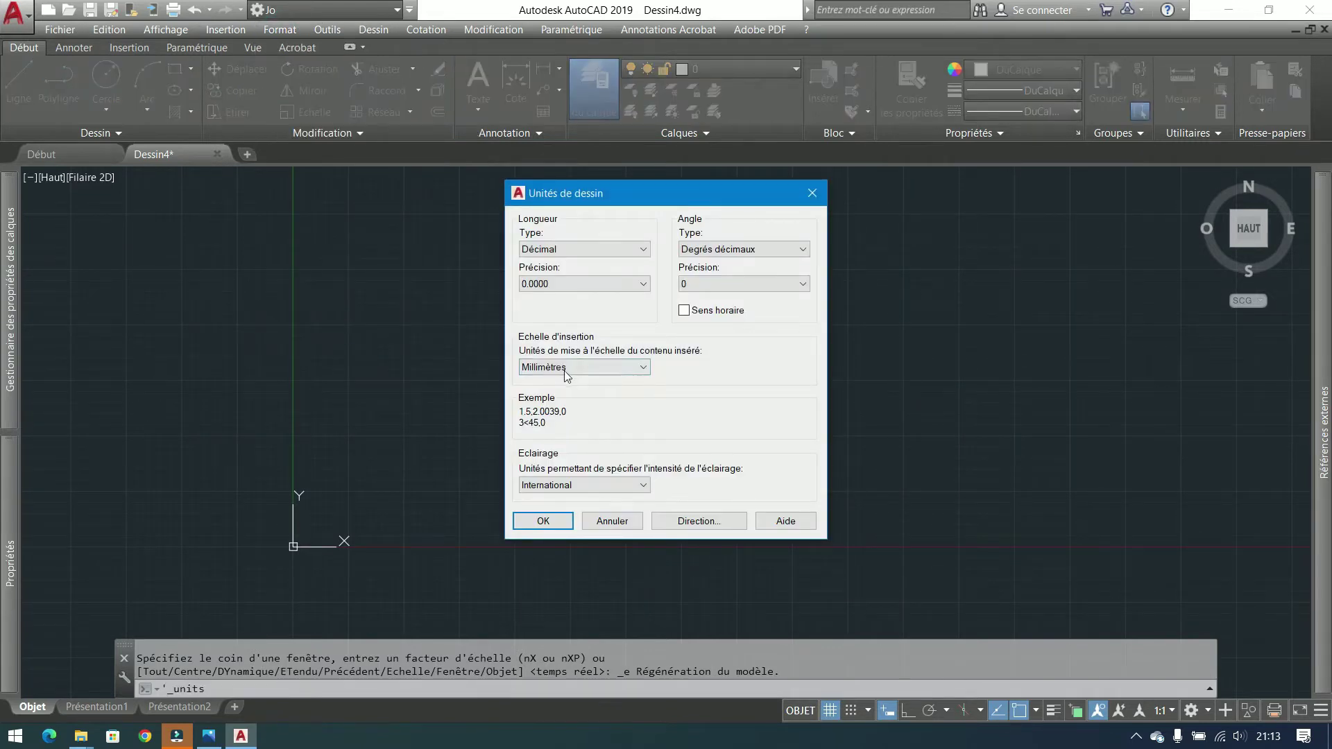
pyautogui.click(543, 521)
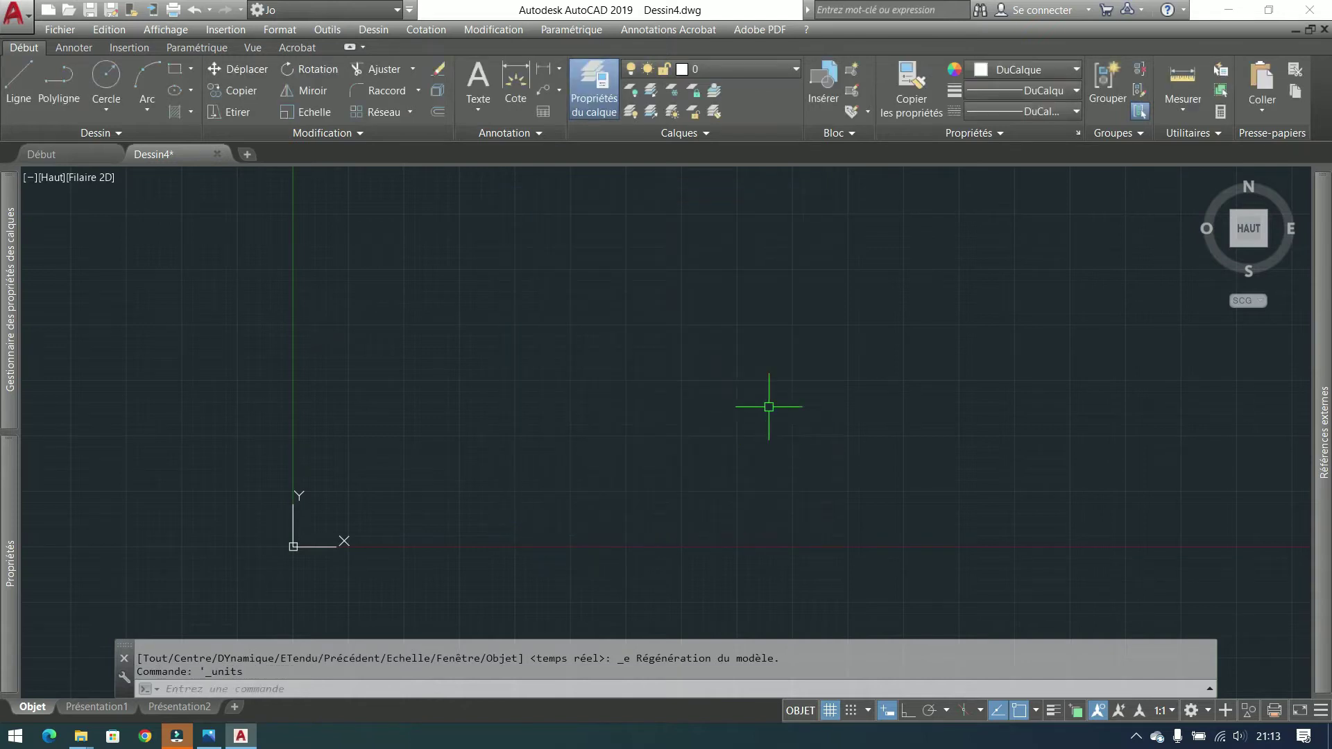
# Examine the new drawing's available dimension styles and its layouts, and return to model space
pyautogui.moveTo(9, 309)
pyautogui.click(512, 132)
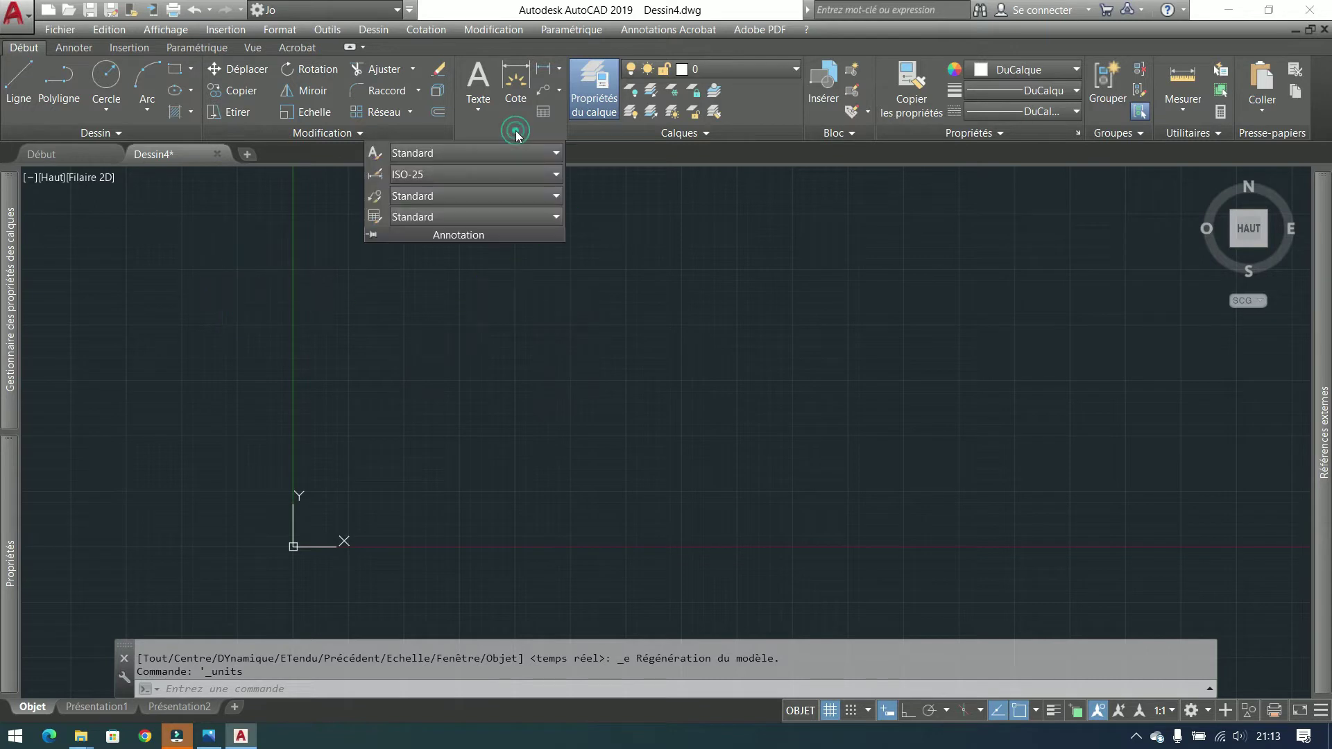
pyautogui.click(548, 174)
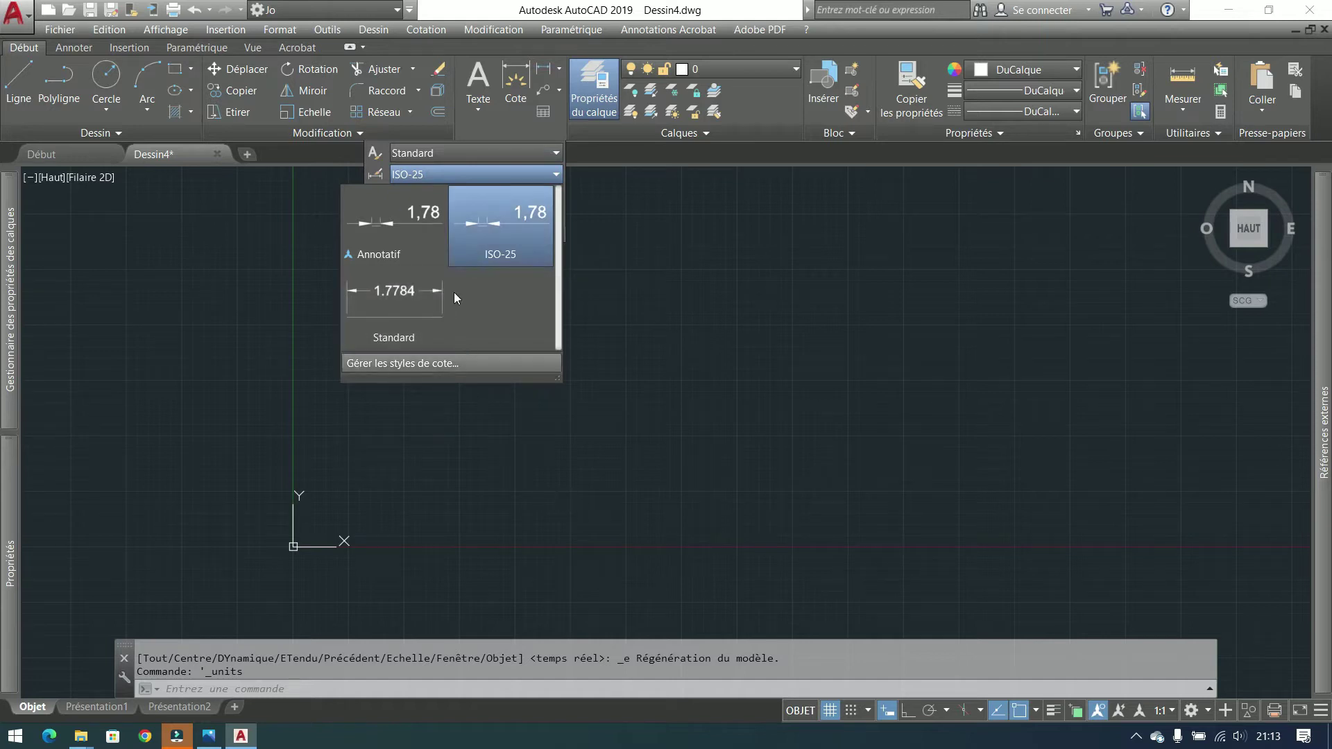
pyautogui.click(856, 383)
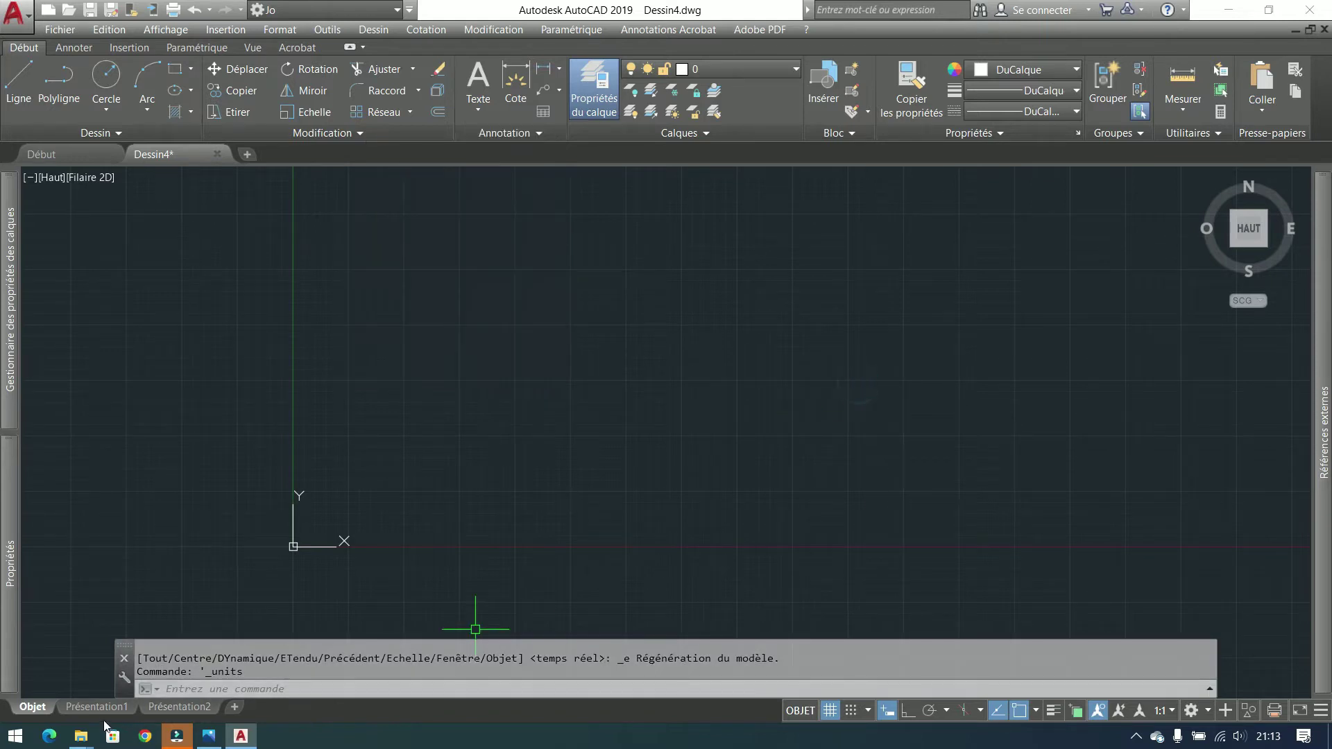
pyautogui.click(99, 707)
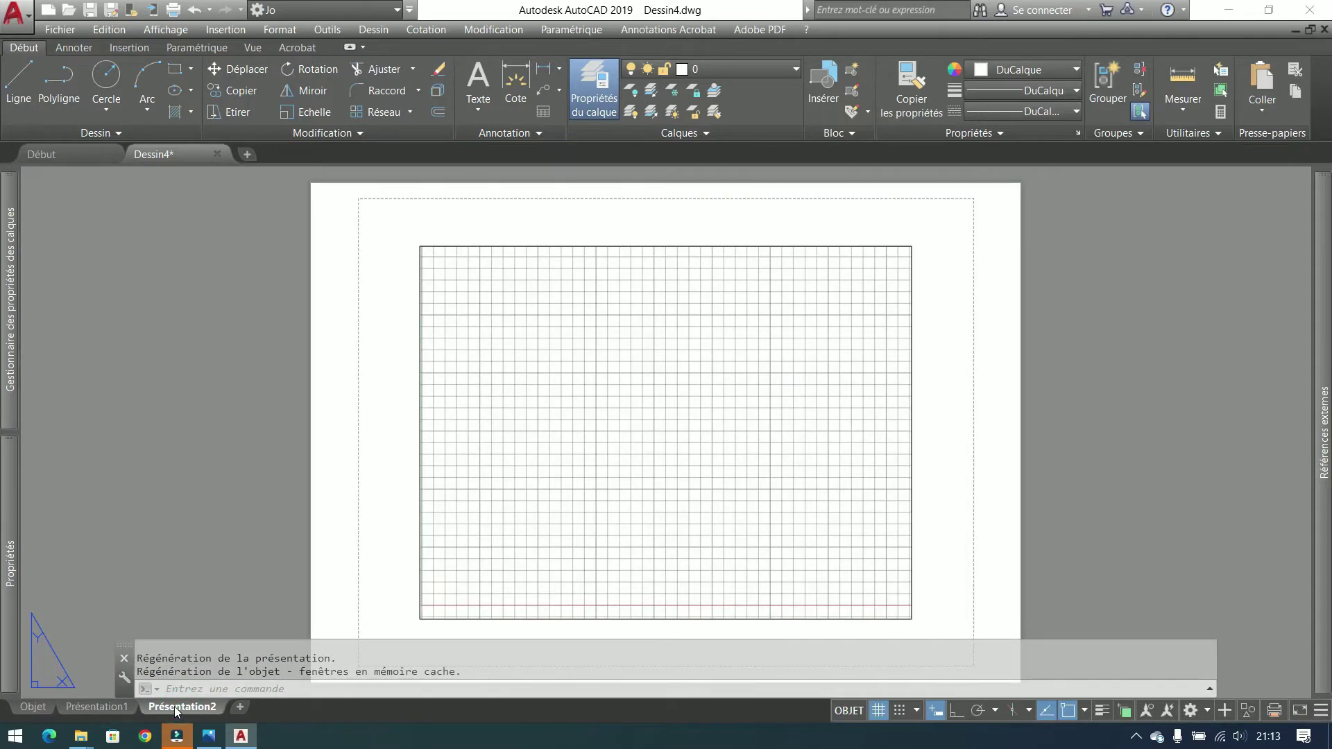
pyautogui.click(25, 707)
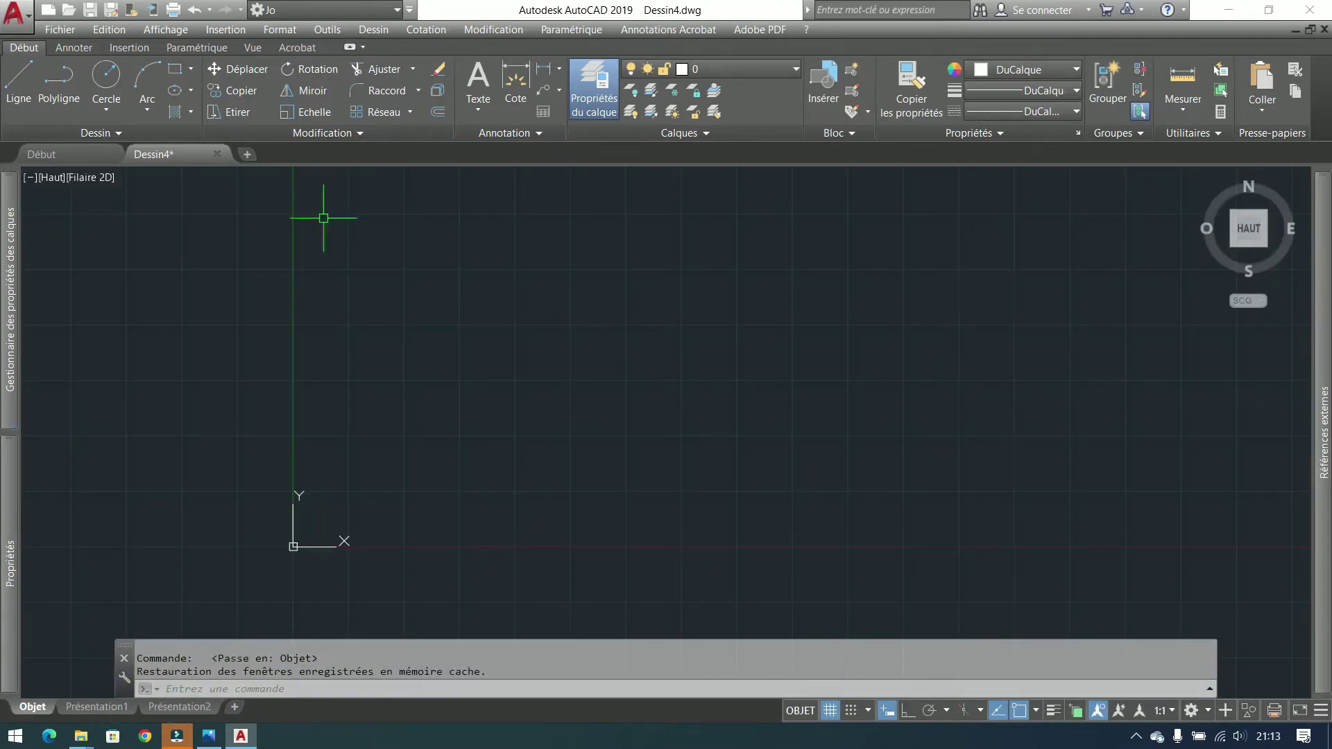
# Close the new drawing without saving and open the recent drawing Plan Bati
pyautogui.click(218, 156)
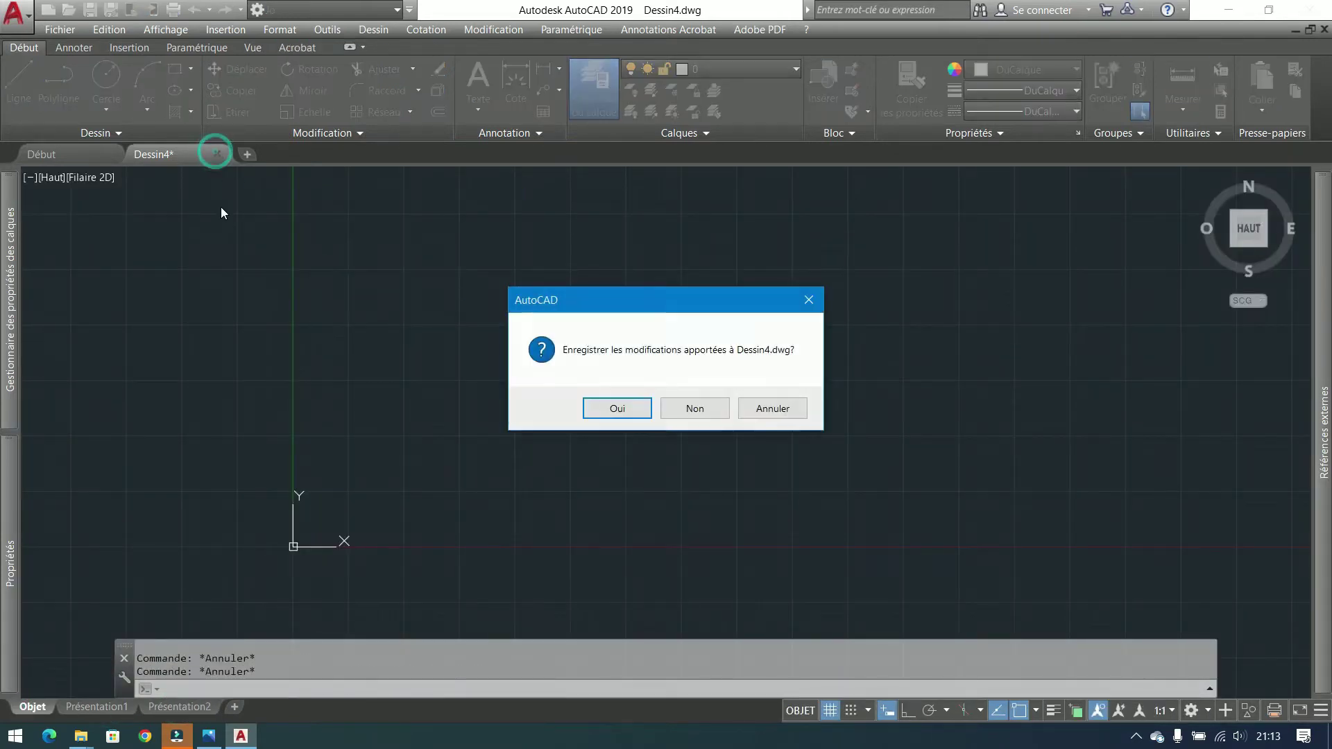
pyautogui.click(692, 407)
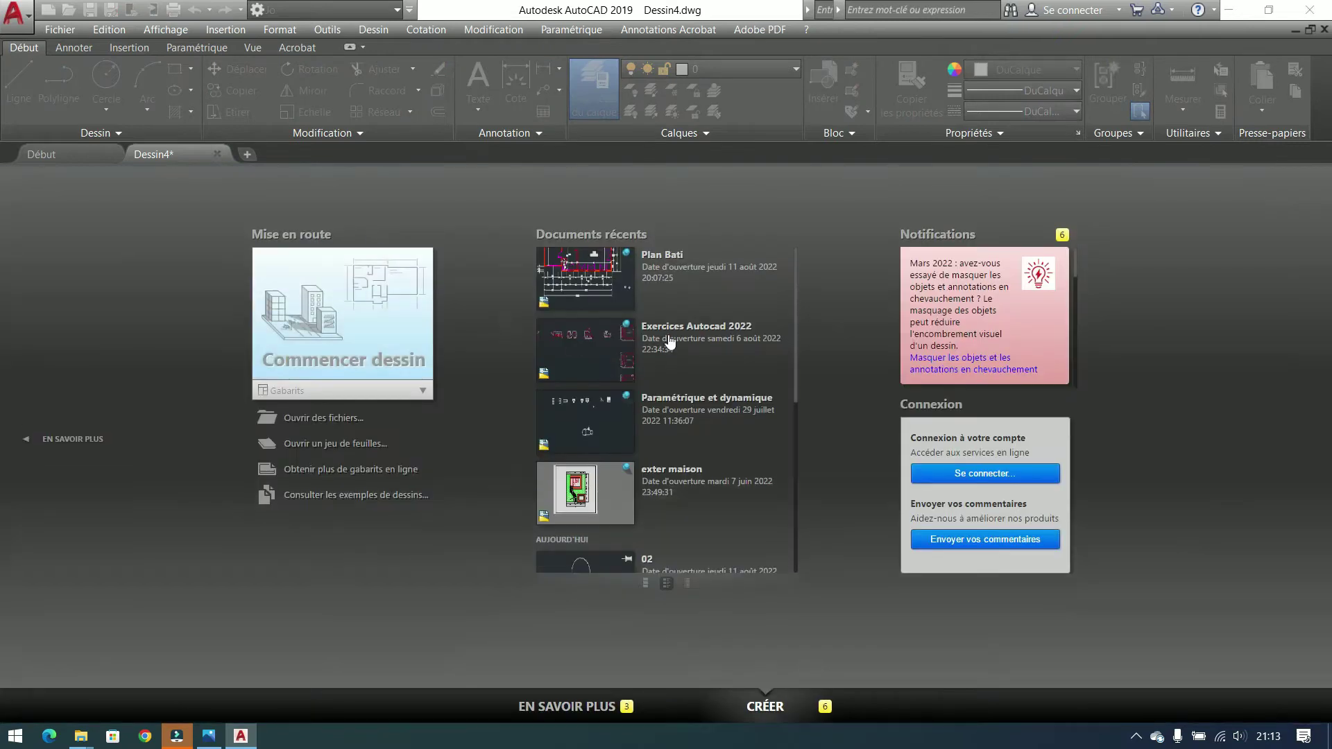
pyautogui.click(597, 286)
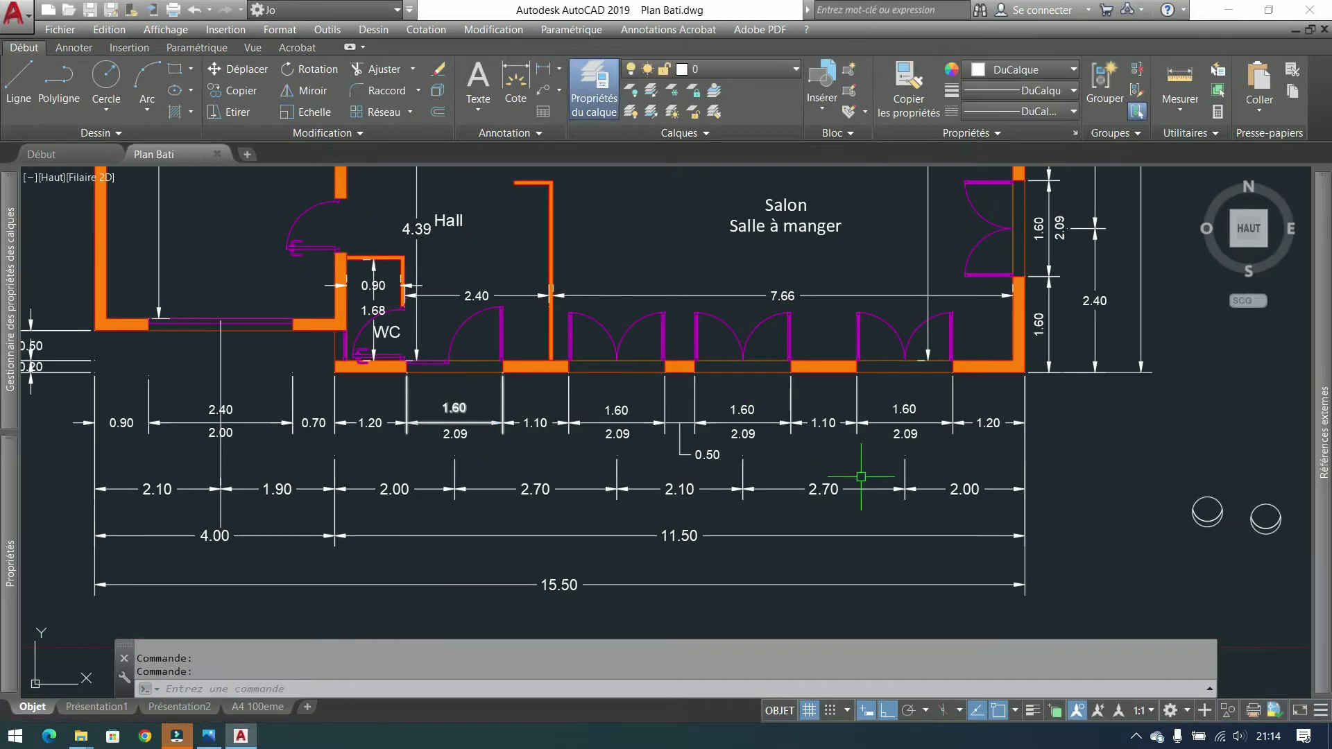
# Delete the two small circles beside the floor plan
pyautogui.scroll(-2, 860, 444)
pyautogui.click(1141, 428)
pyautogui.click(1053, 509)
pyautogui.press('Delete')
# Set the dimension line colour of the 15.50 overall dimension below the plan to red
pyautogui.scroll(2, 784, 537)
pyautogui.click(696, 485)
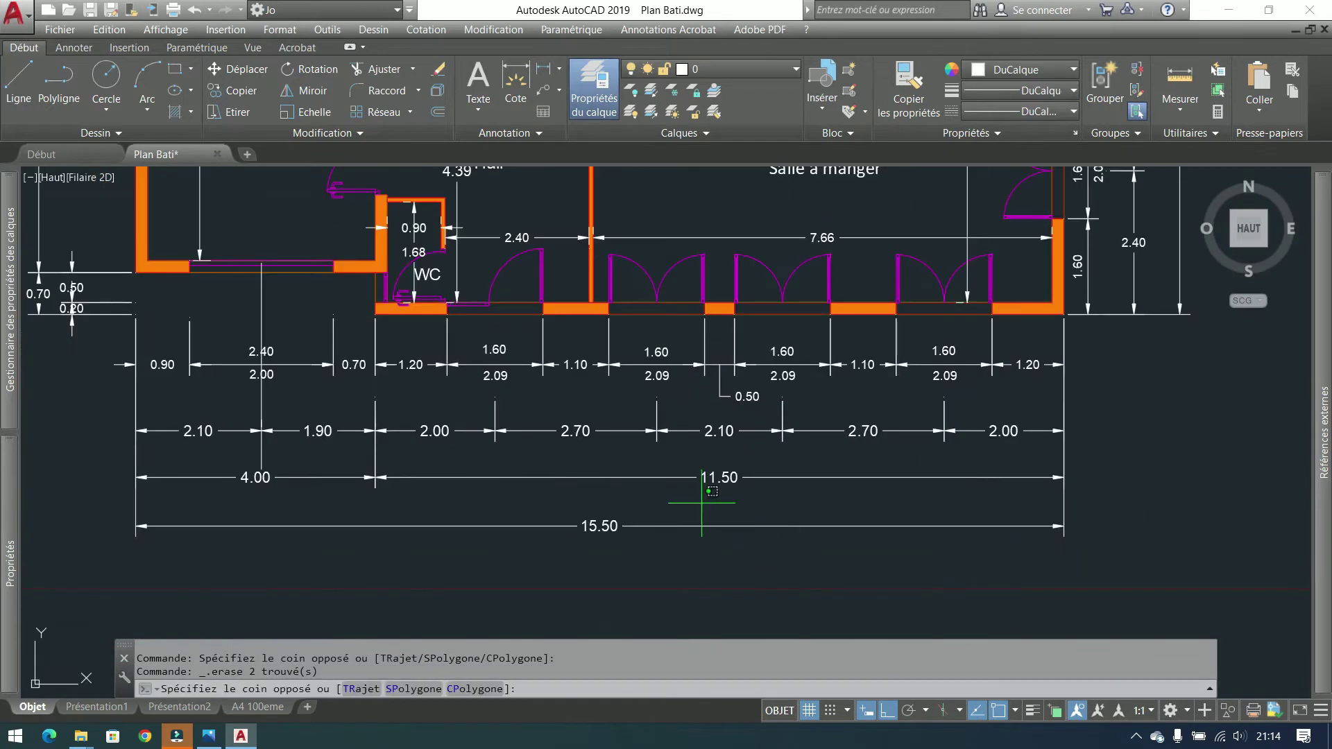
pyautogui.click(231, 555)
pyautogui.moveTo(11, 485)
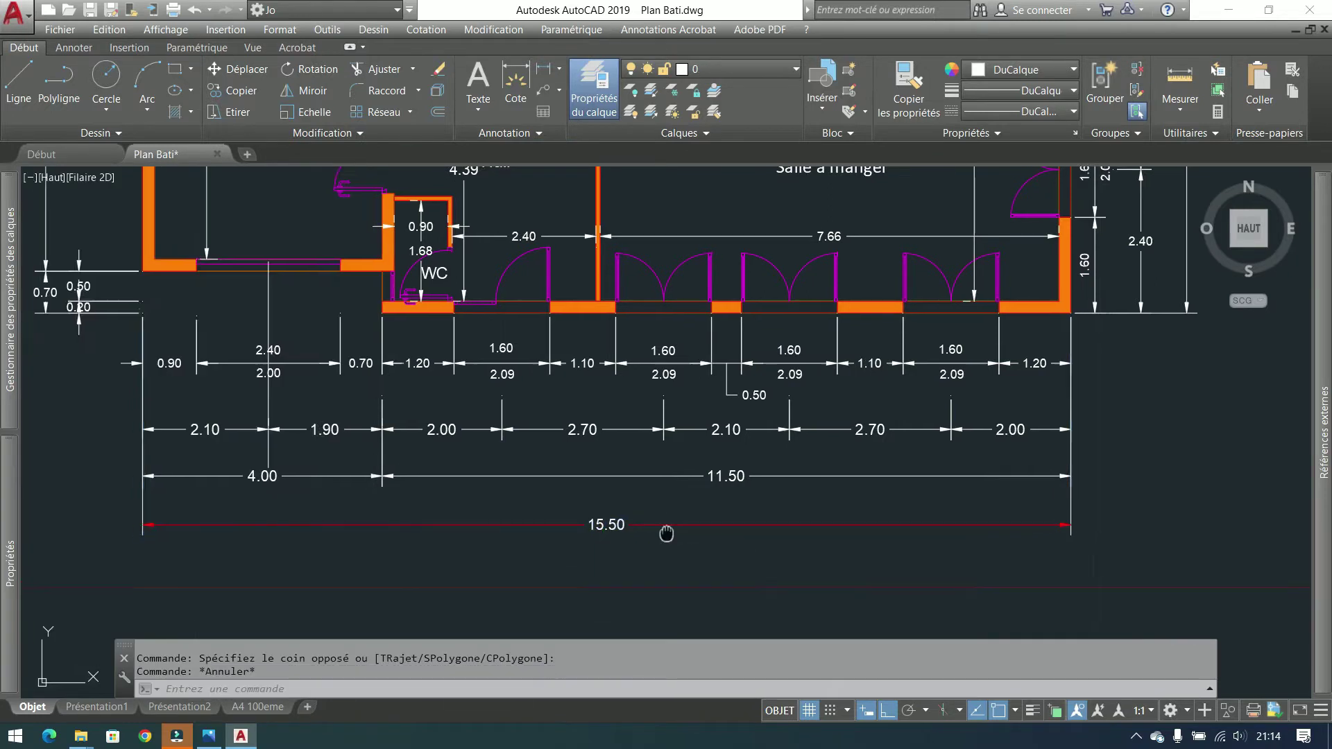
# Save the red 15.50 overall dimension's formatting as a new dimension style
pyautogui.scroll(-2, 666, 535)
pyautogui.rightClick(626, 612)
pyautogui.click(736, 222)
pyautogui.click(615, 381)
# Match the properties of the red 15.50 overall dimension onto the floor plan's other dimensions
pyautogui.click(908, 98)
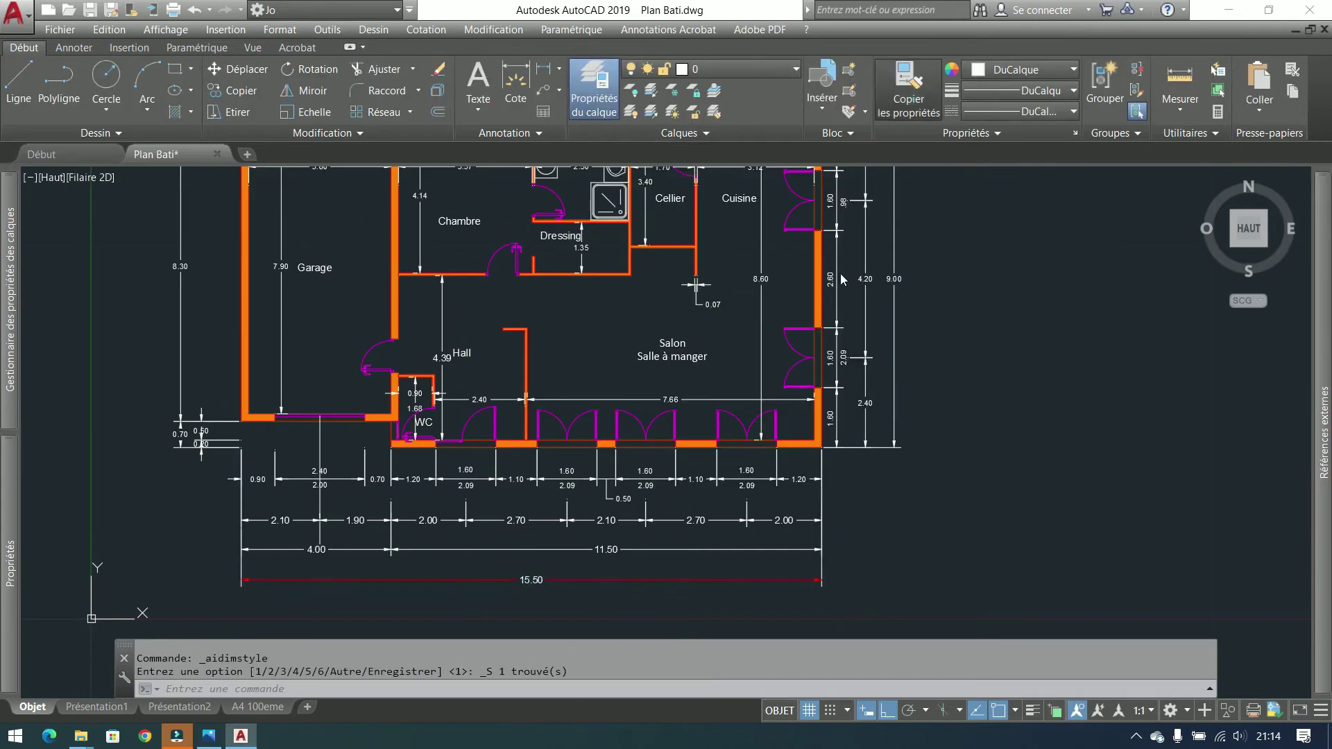
pyautogui.scroll(-4, 486, 416)
pyautogui.click(696, 289)
pyautogui.click(340, 341)
pyautogui.click(762, 339)
pyautogui.click(708, 569)
pyautogui.scroll(3, 528, 469)
pyautogui.click(606, 362)
pyautogui.click(383, 390)
pyautogui.press('Return')
pyautogui.moveTo(757, 617); pyautogui.dragTo(862, 485, button='middle')
pyautogui.scroll(-3, 624, 444)
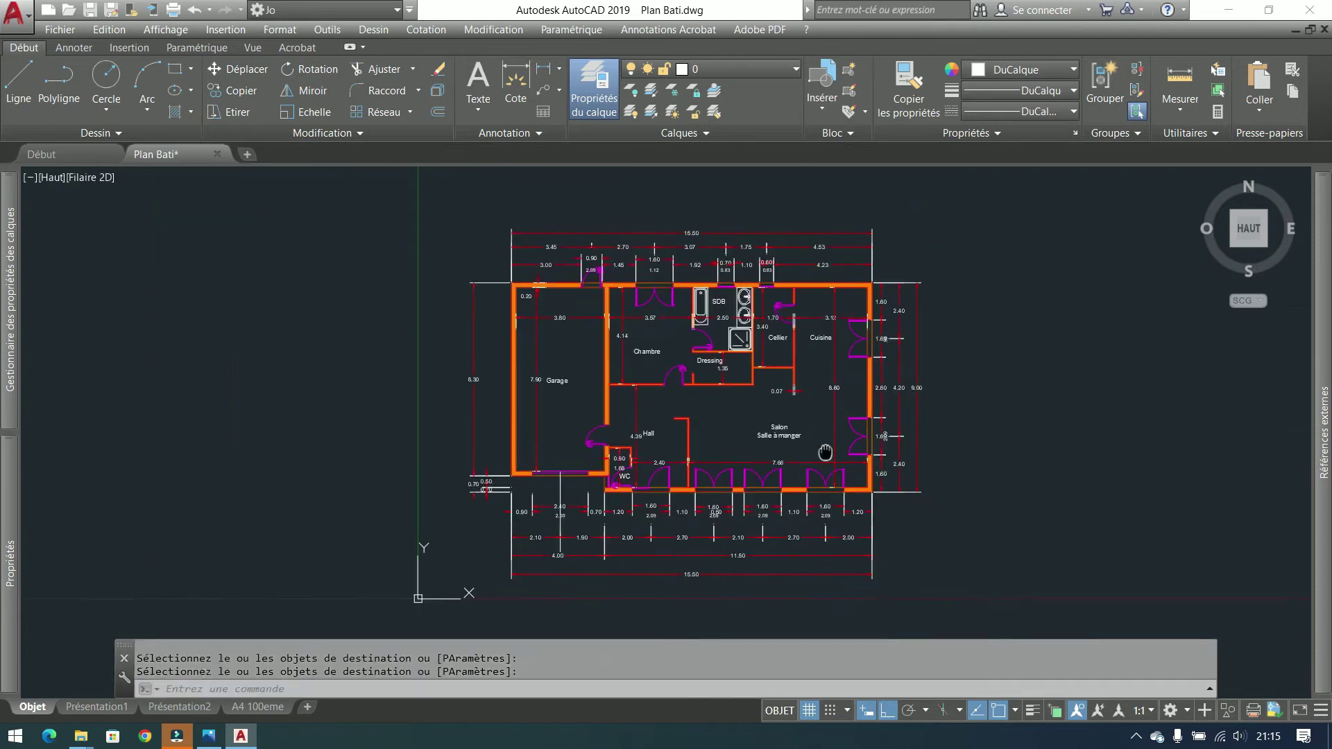
pyautogui.scroll(2, 803, 464)
pyautogui.moveTo(838, 555); pyautogui.dragTo(838, 517, button='middle')
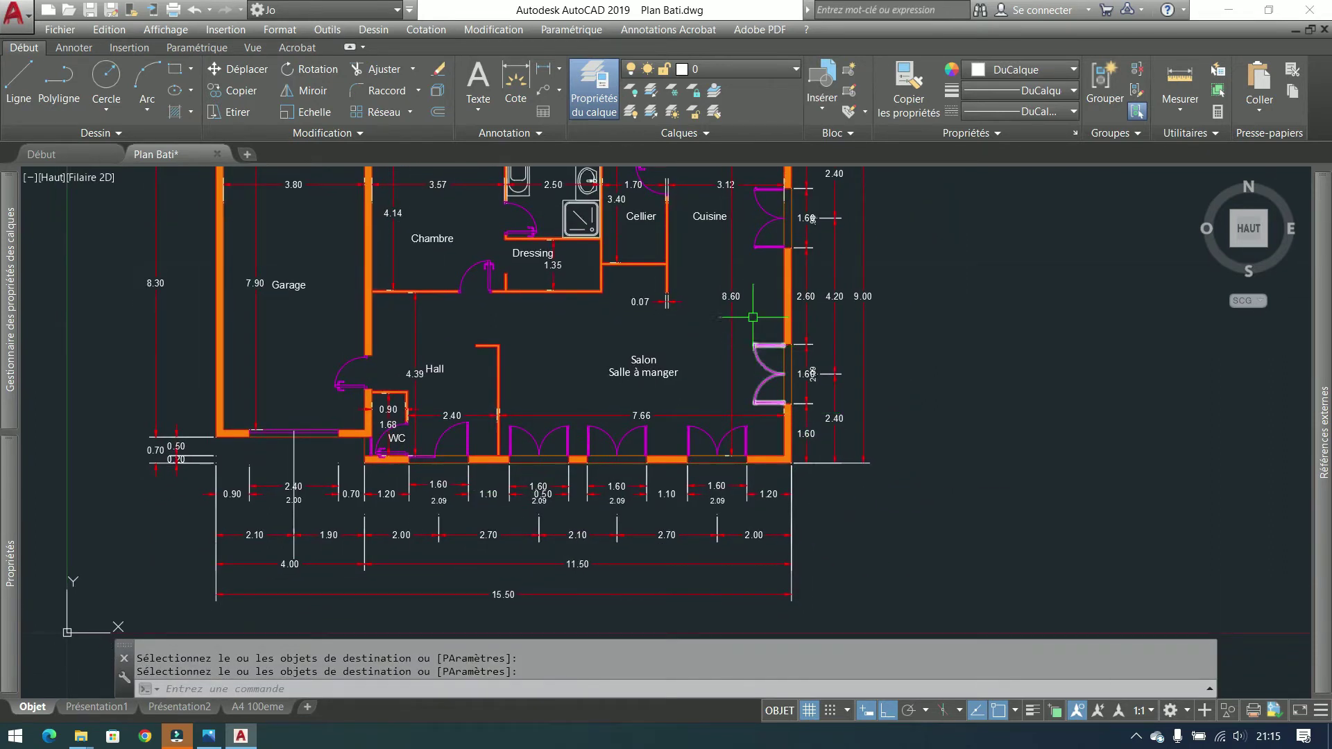
# Load the AXES and ACAD_ISO03W100 line types from acadiso.lin into the drawing
pyautogui.click(1060, 113)
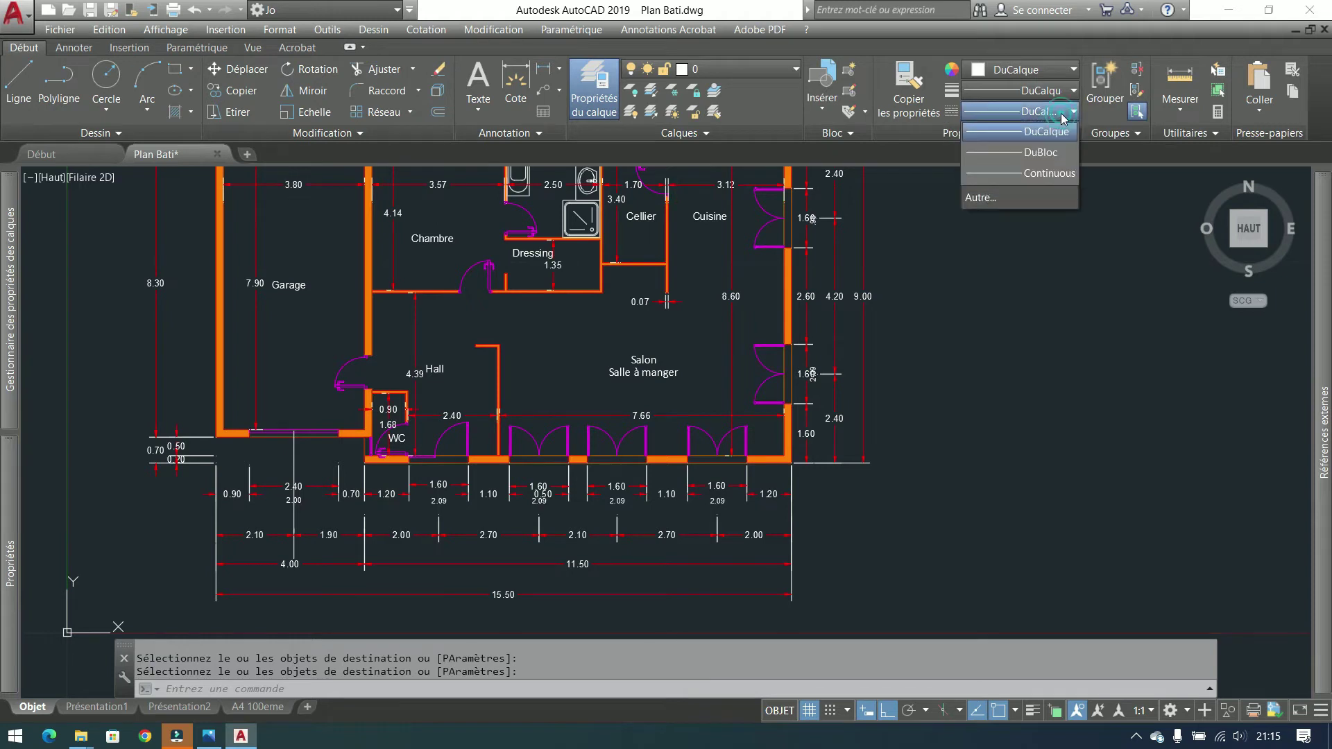
pyautogui.click(1008, 193)
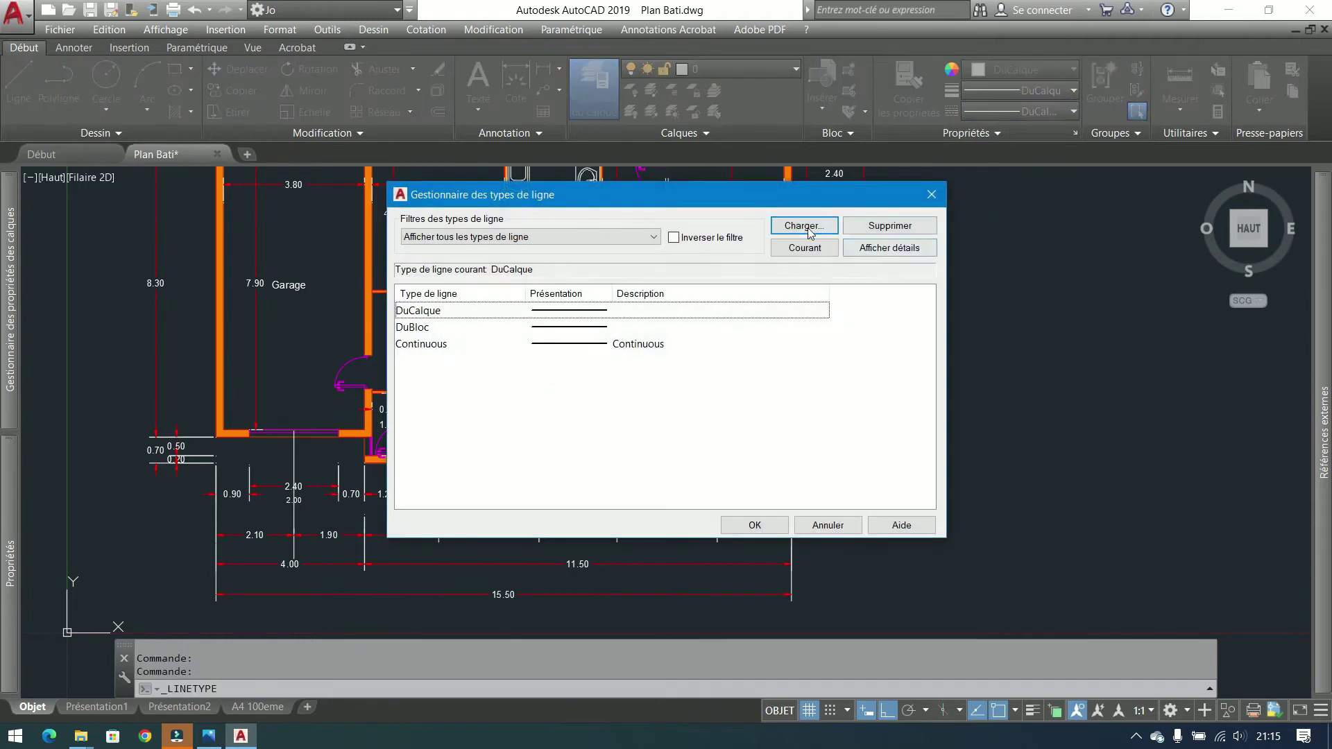
pyautogui.click(804, 226)
pyautogui.click(709, 390)
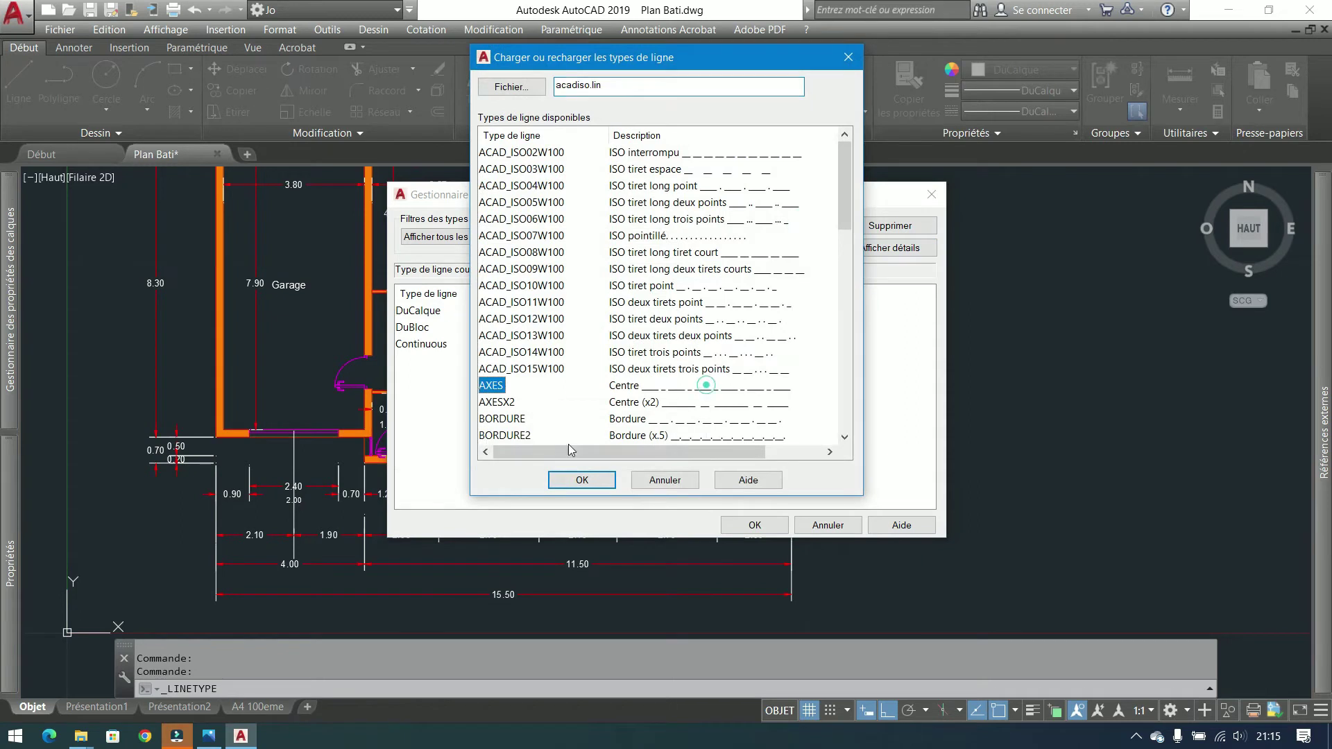
pyautogui.click(580, 481)
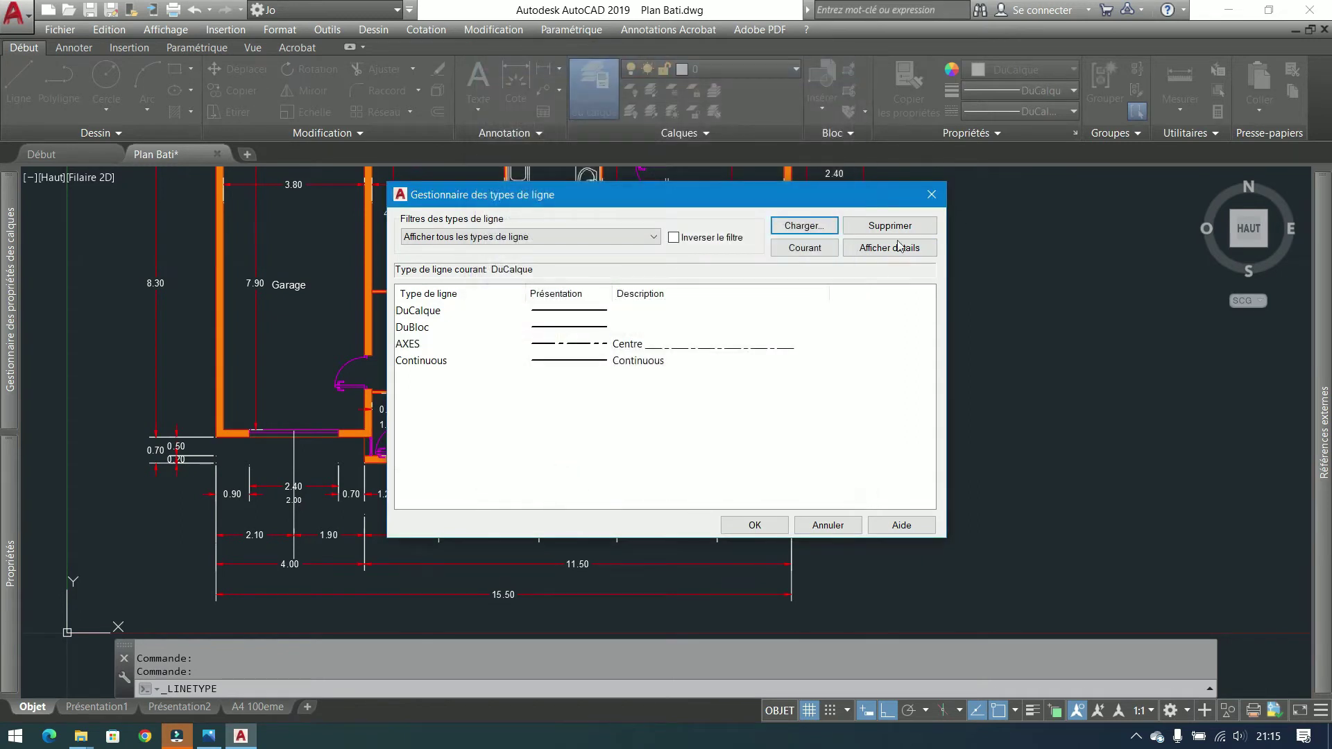
pyautogui.click(802, 225)
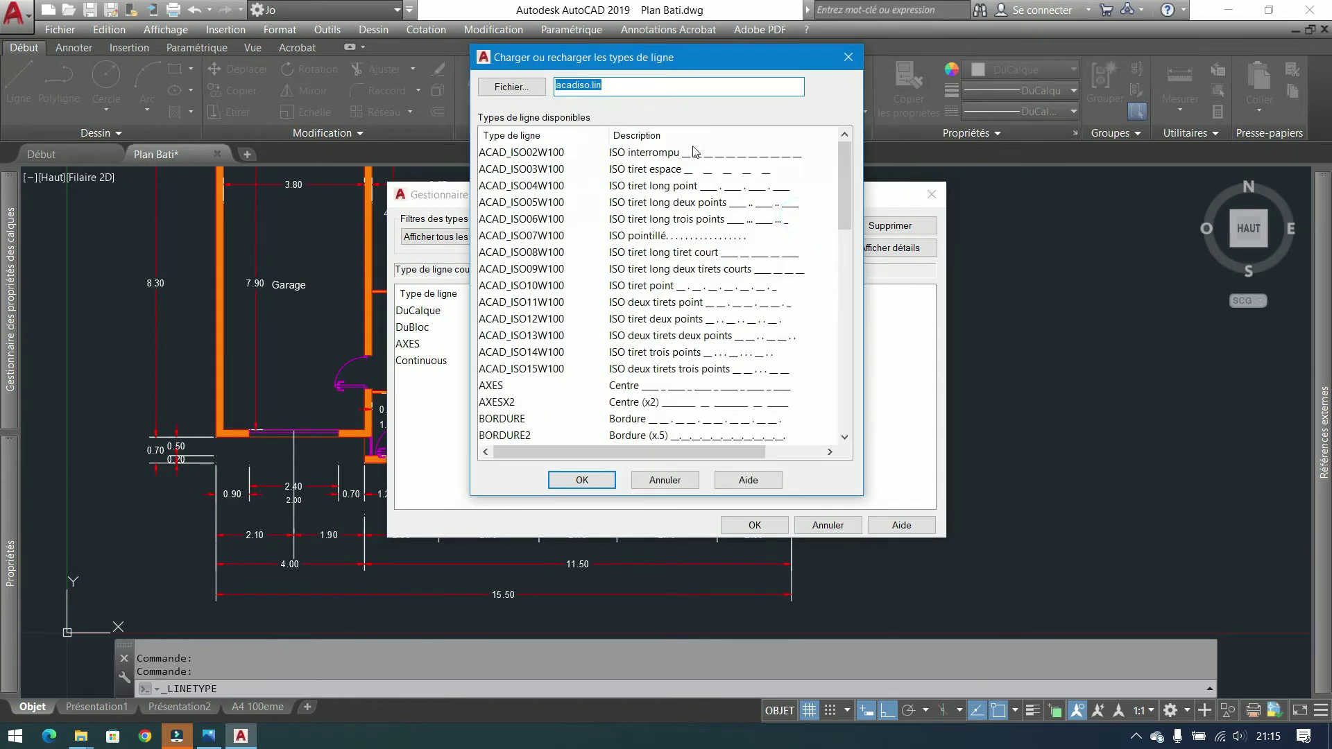
pyautogui.click(725, 172)
pyautogui.click(581, 480)
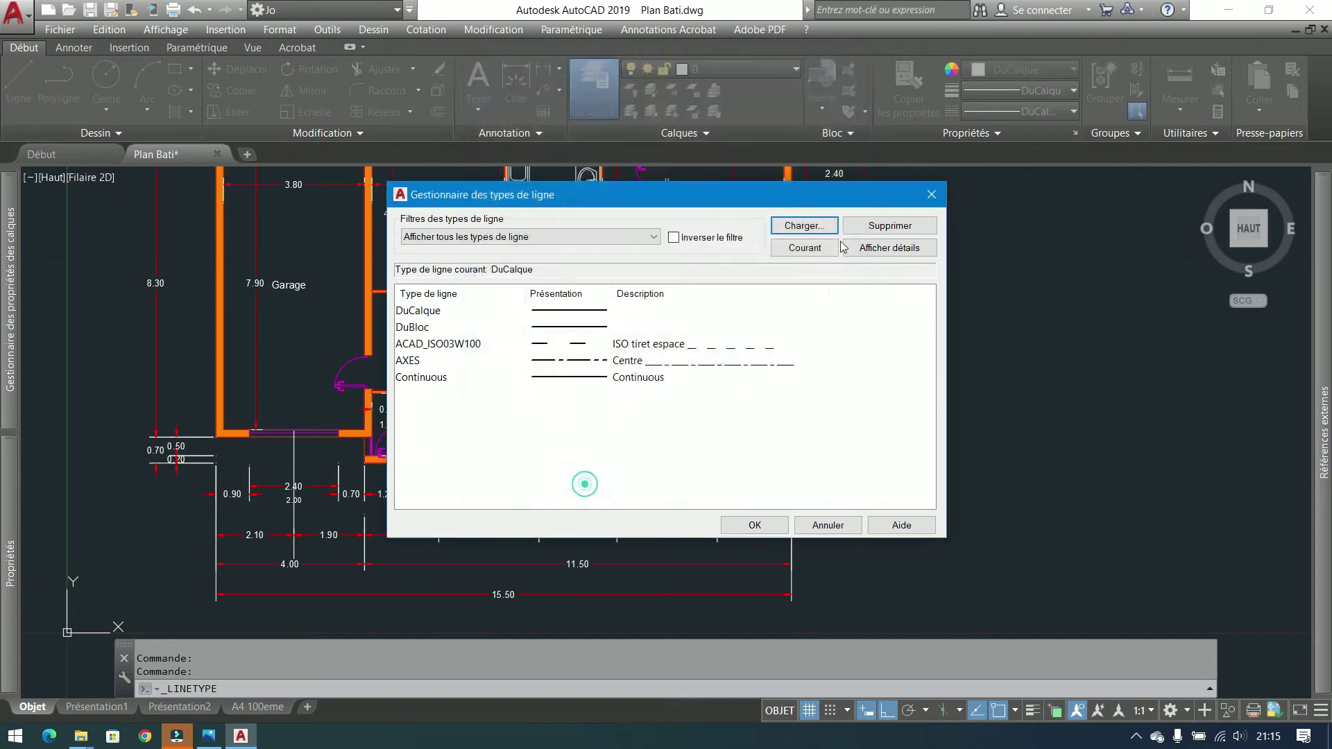
# Load the EAU_CHAUDE and ISOLATION line types and confirm the line type changes
pyautogui.click(812, 226)
pyautogui.scroll(-6, 767, 220)
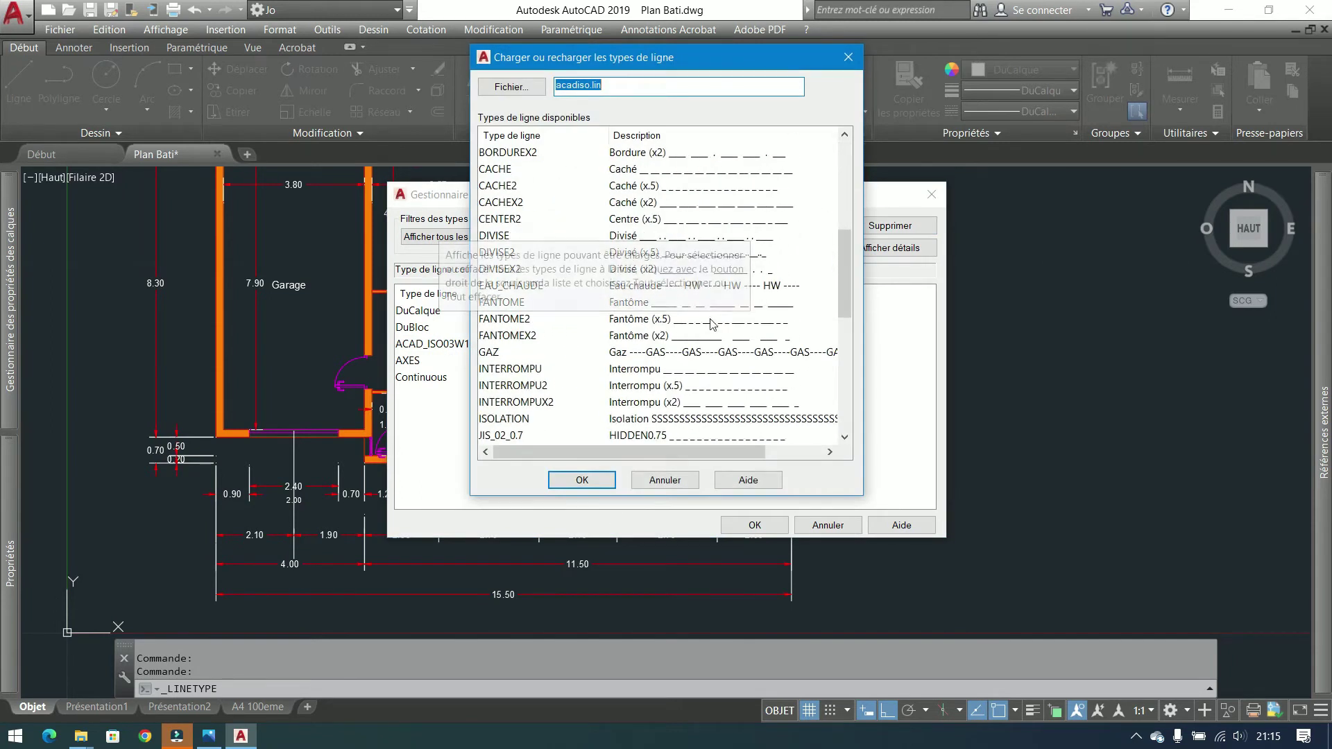
pyautogui.click(736, 292)
pyautogui.click(603, 480)
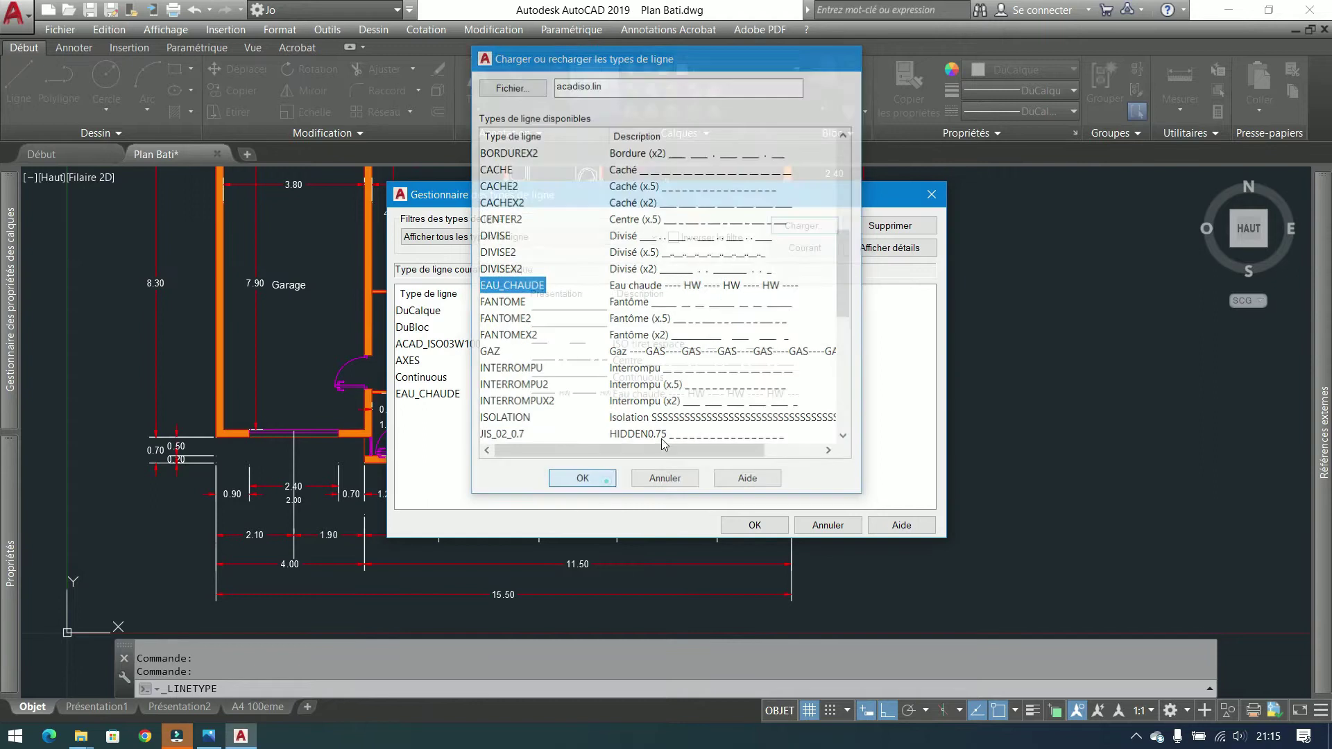
pyautogui.click(811, 225)
pyautogui.scroll(-12, 772, 409)
pyautogui.scroll(-1, 771, 408)
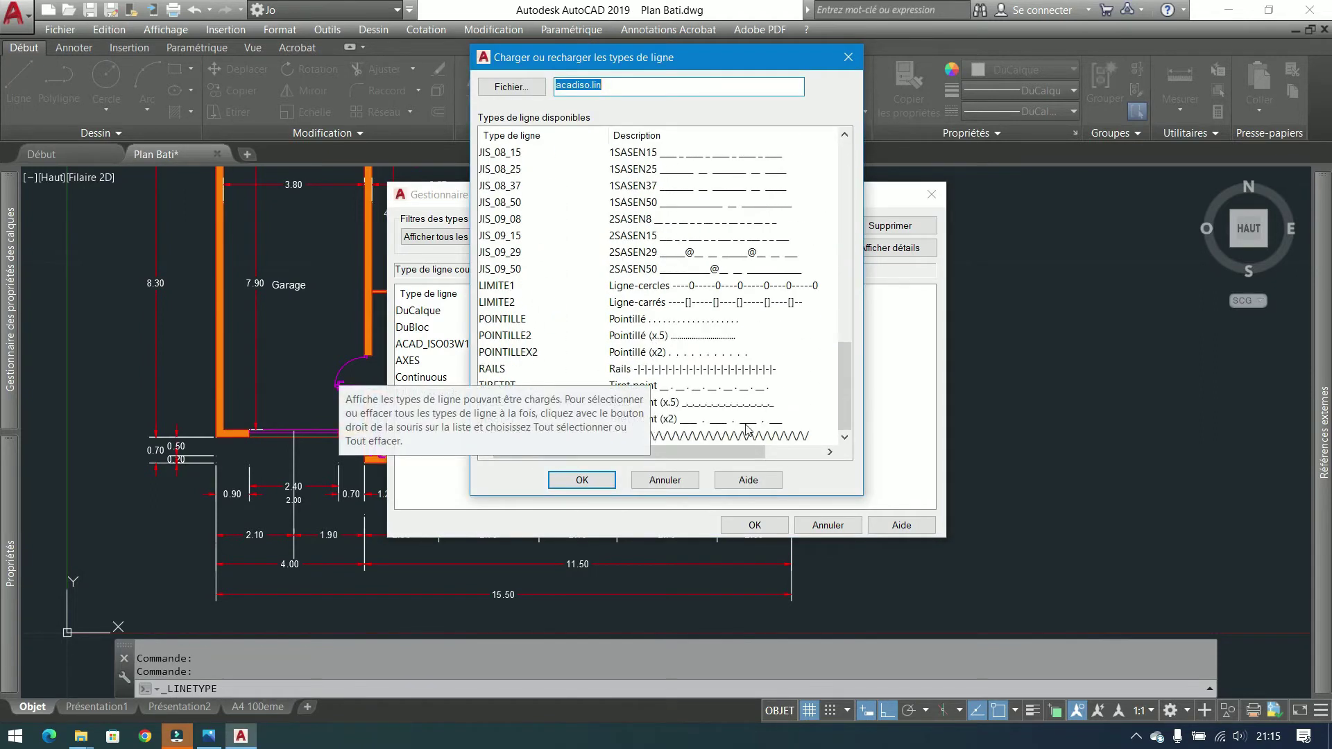
pyautogui.scroll(6, 751, 314)
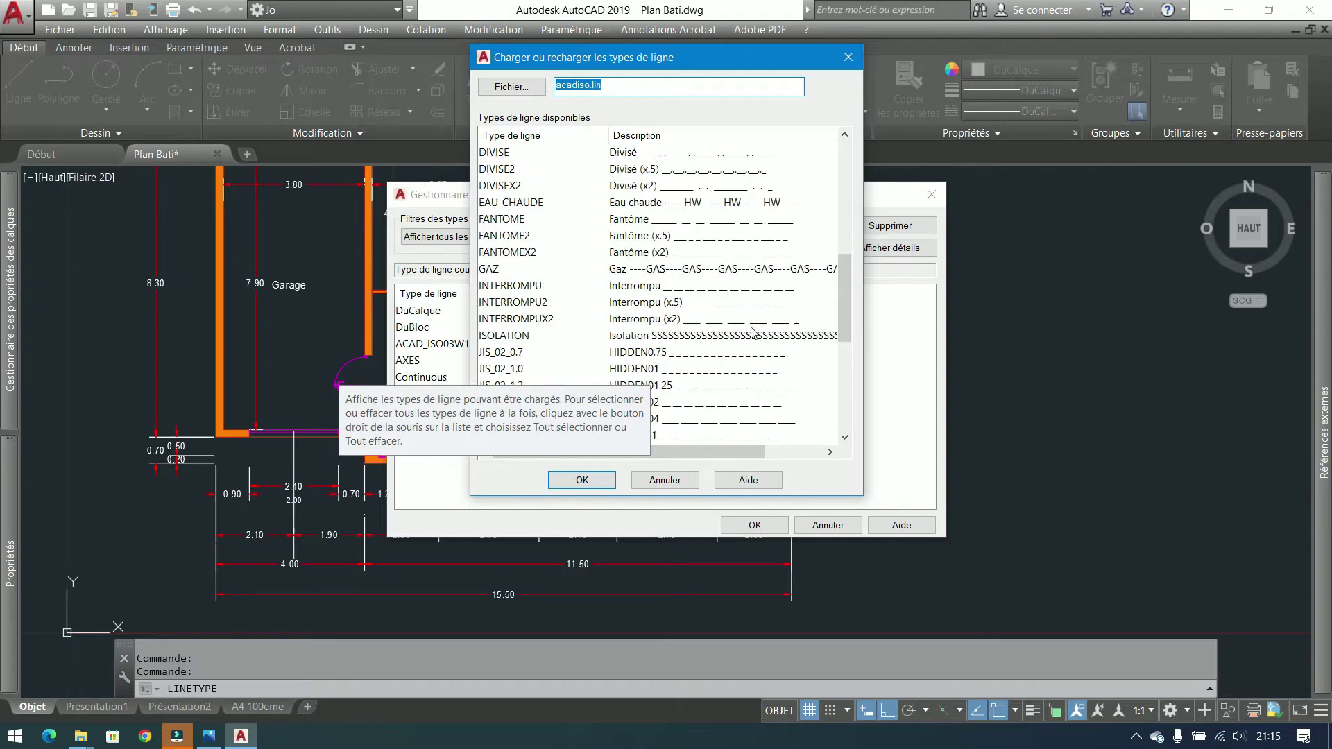
pyautogui.click(752, 335)
pyautogui.click(582, 480)
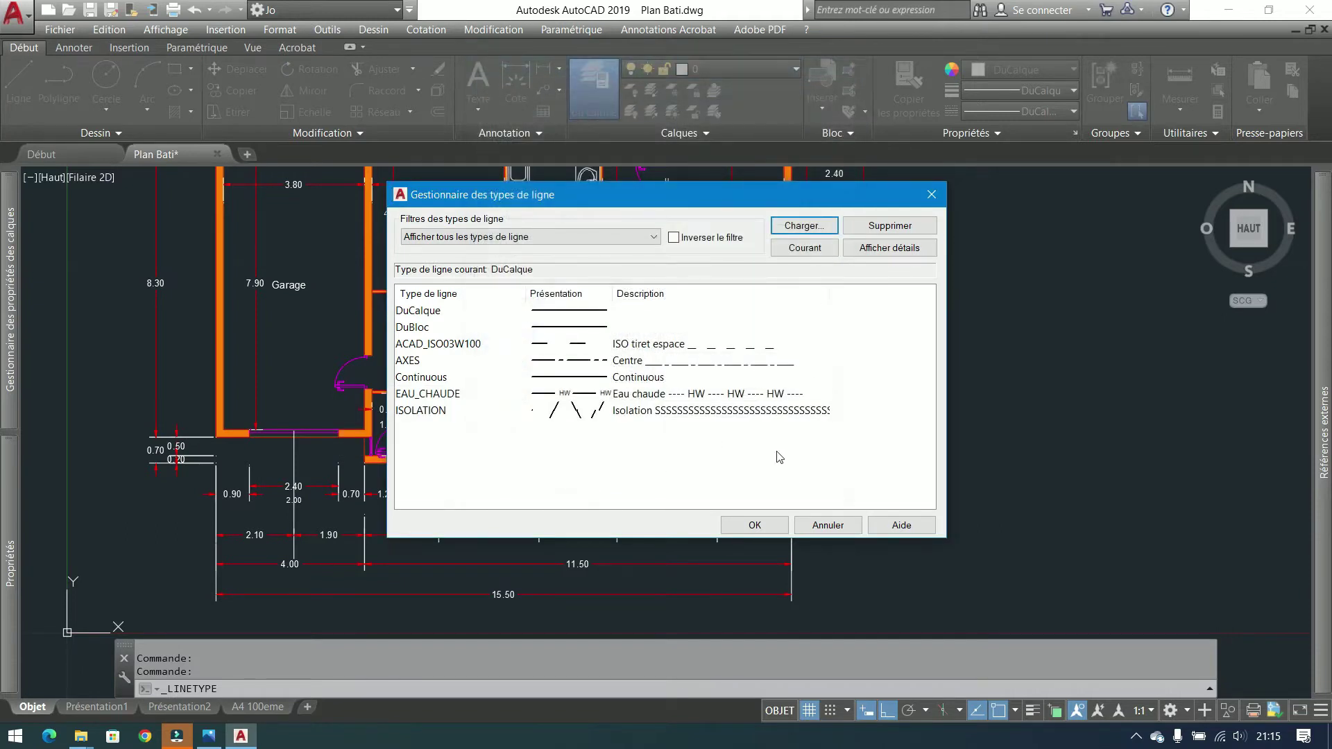
pyautogui.click(754, 525)
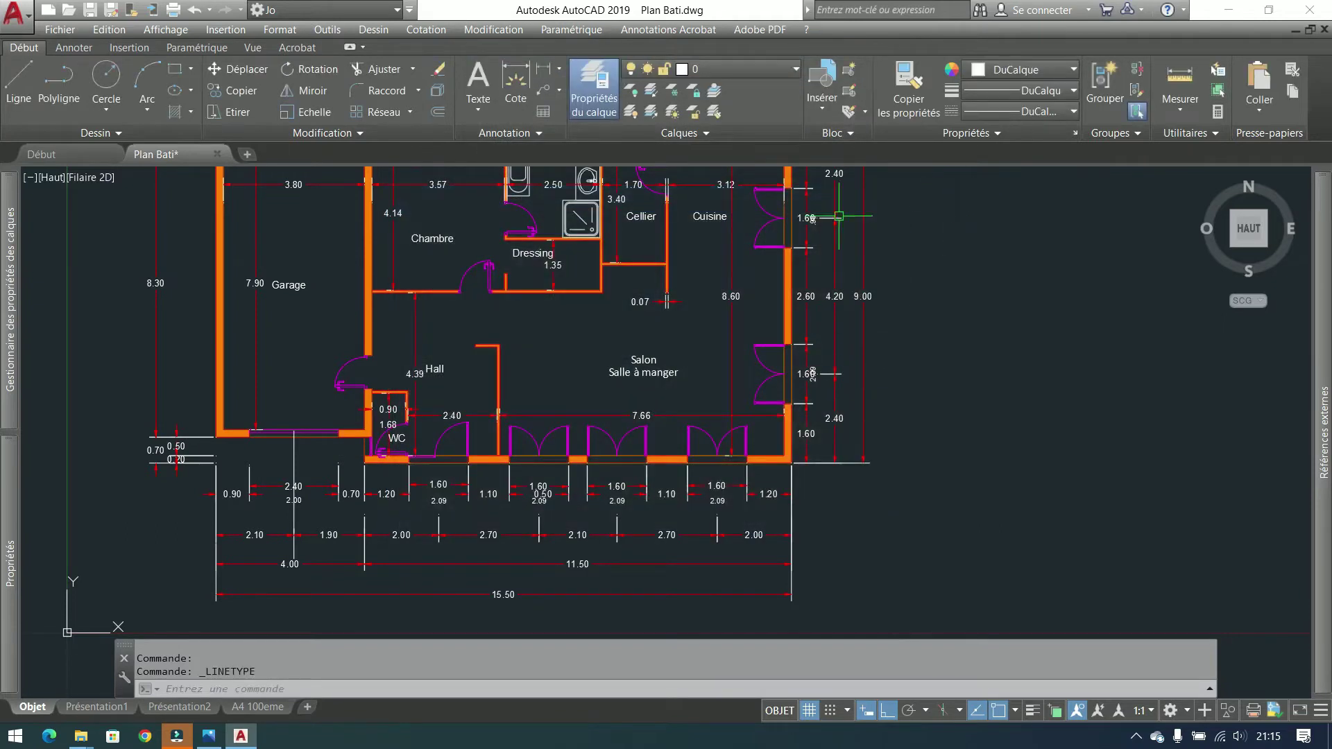
# Check which line types the drawing now offers for objects
pyautogui.click(1051, 111)
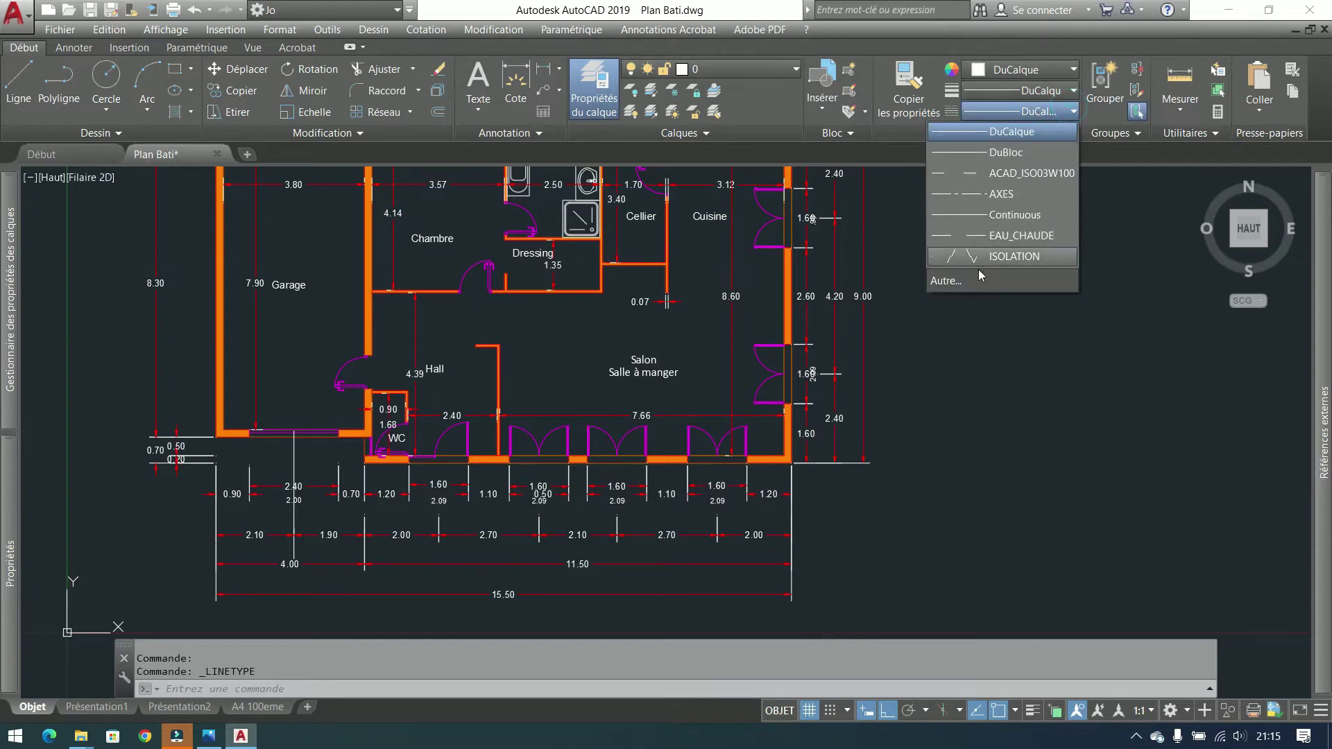
pyautogui.click(1040, 456)
pyautogui.moveTo(940, 389); pyautogui.dragTo(900, 403, button='middle')
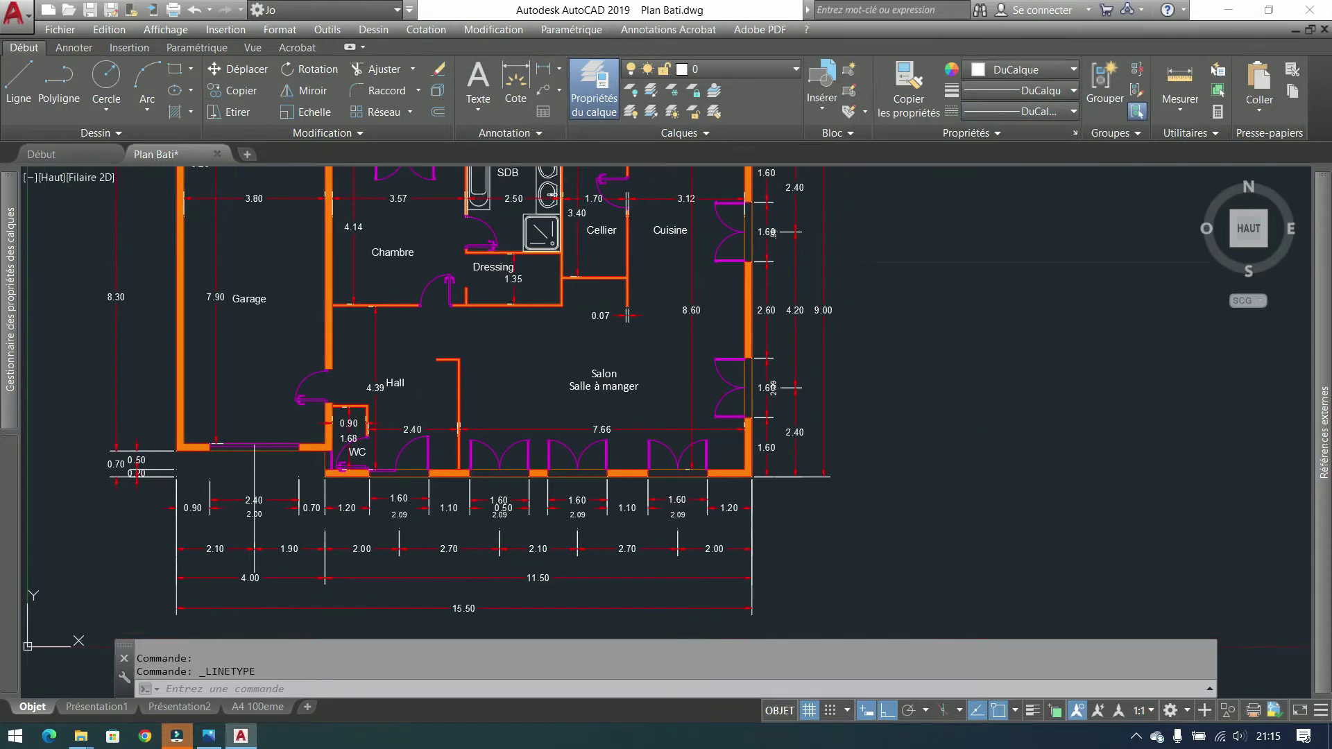
# View the drawing's layouts Présentation1, Présentation2 and A4 100eme
pyautogui.click(96, 706)
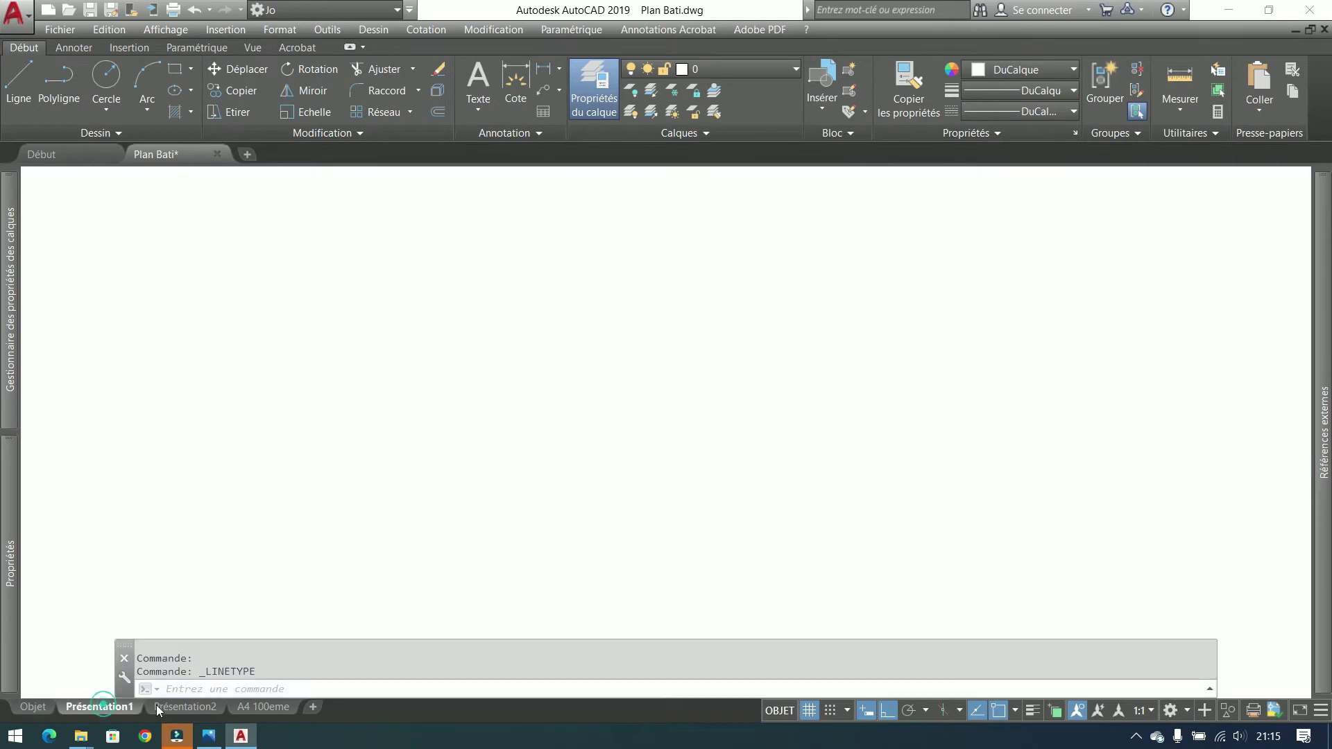
pyautogui.click(180, 709)
pyautogui.click(261, 713)
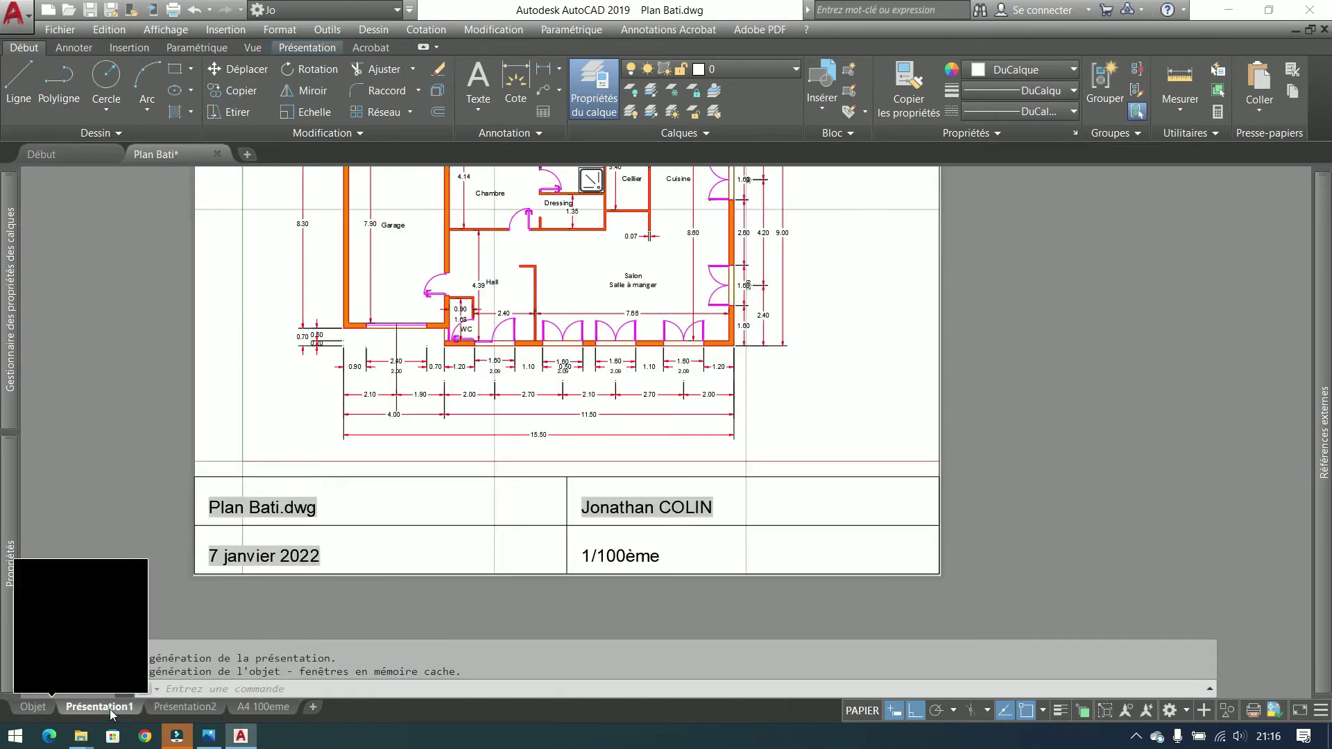
# Review layouts Présentation1 and Présentation2 and the title block table of A4 100eme, and return to model space
pyautogui.click(112, 712)
pyautogui.click(1075, 213)
pyautogui.click(501, 468)
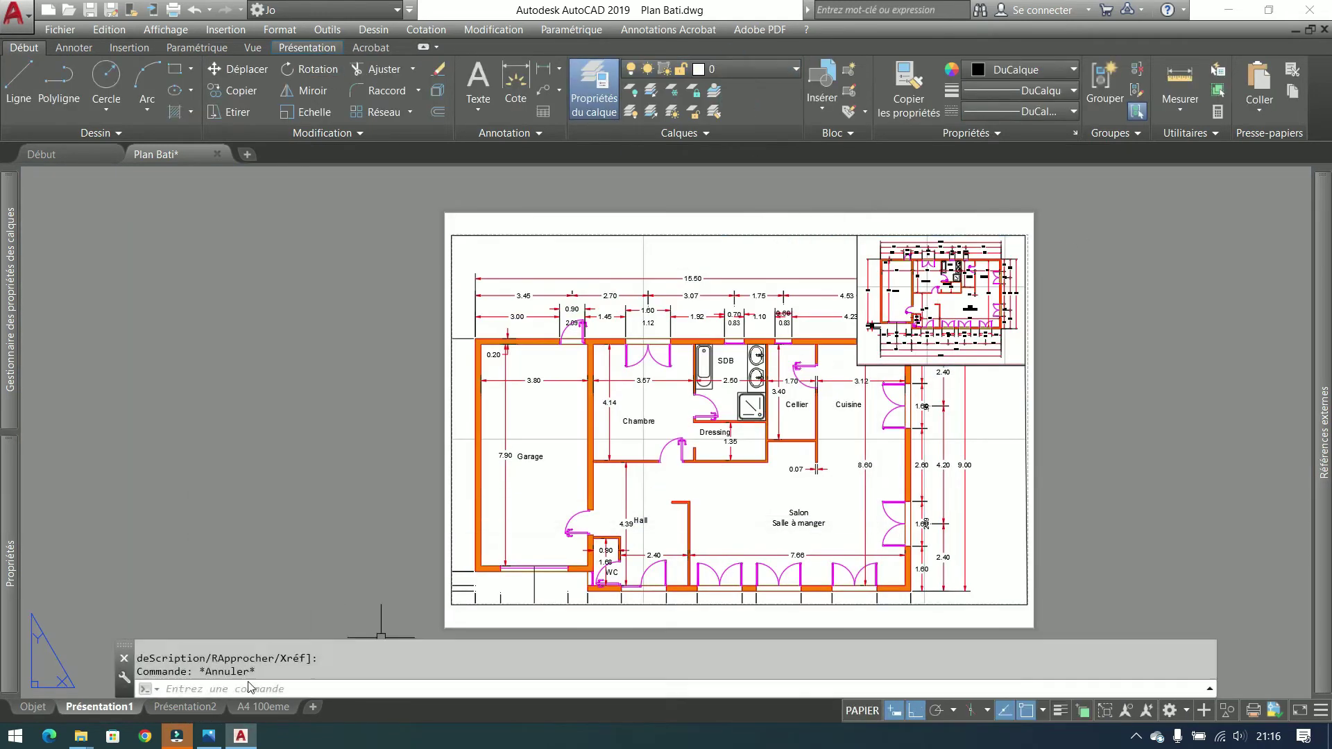
pyautogui.click(182, 706)
pyautogui.click(278, 707)
pyautogui.click(838, 476)
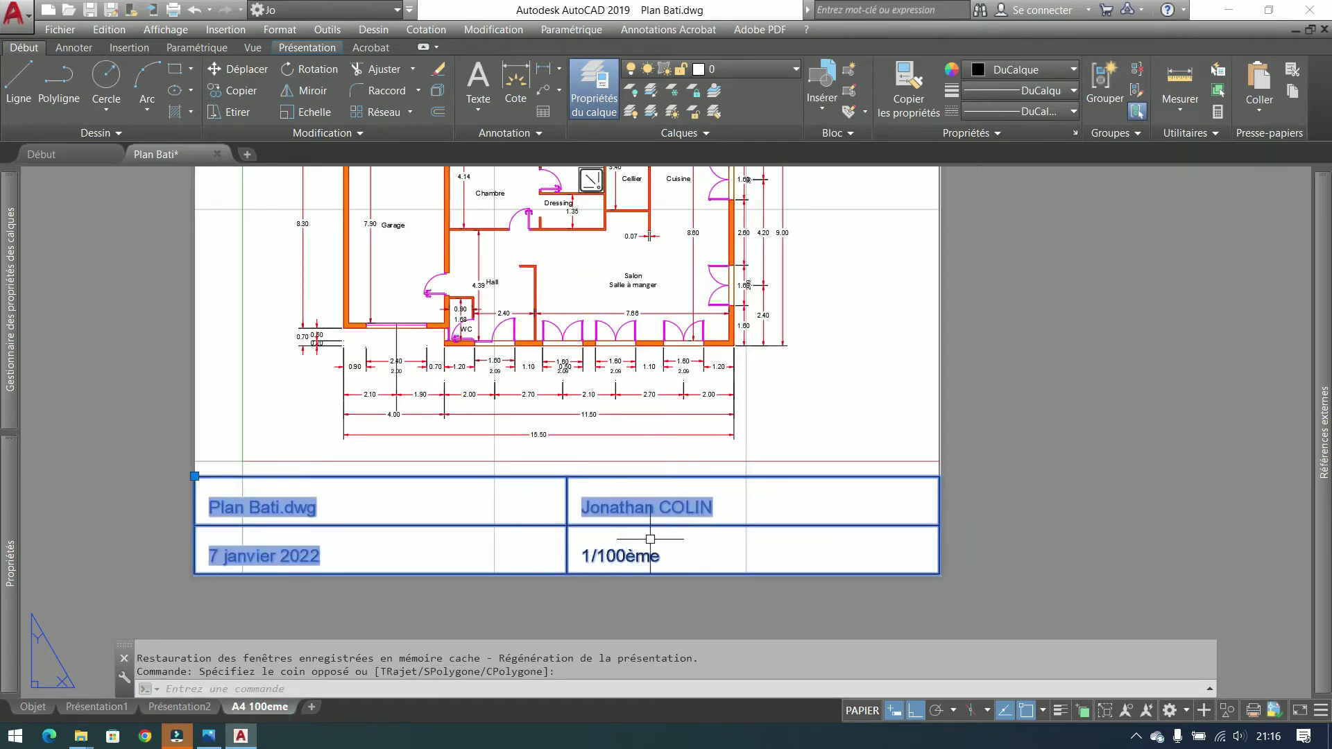
pyautogui.click(33, 708)
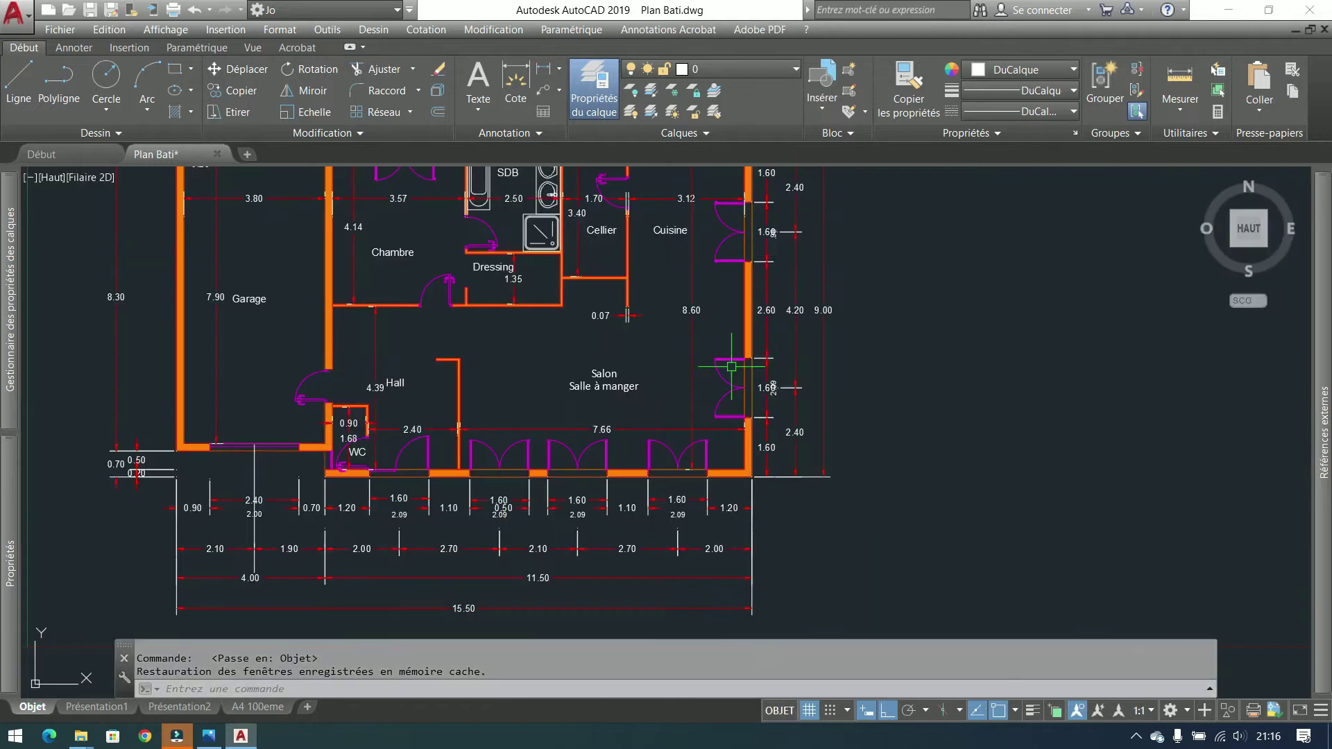
pyautogui.moveTo(658, 393); pyautogui.dragTo(738, 351, button='middle')
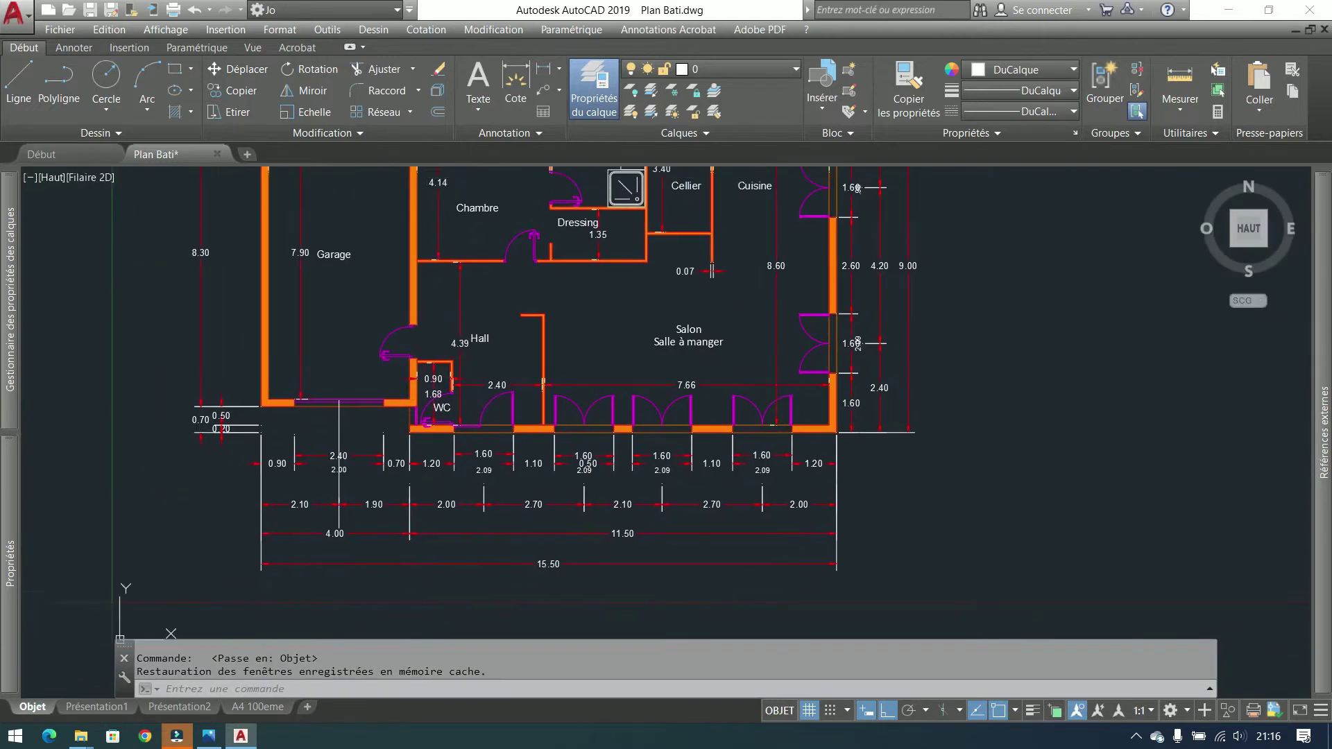
# Look back through the layouts from A4 100eme to Présentation1 and finish in model space
pyautogui.click(244, 707)
pyautogui.click(180, 707)
pyautogui.click(97, 707)
pyautogui.click(34, 707)
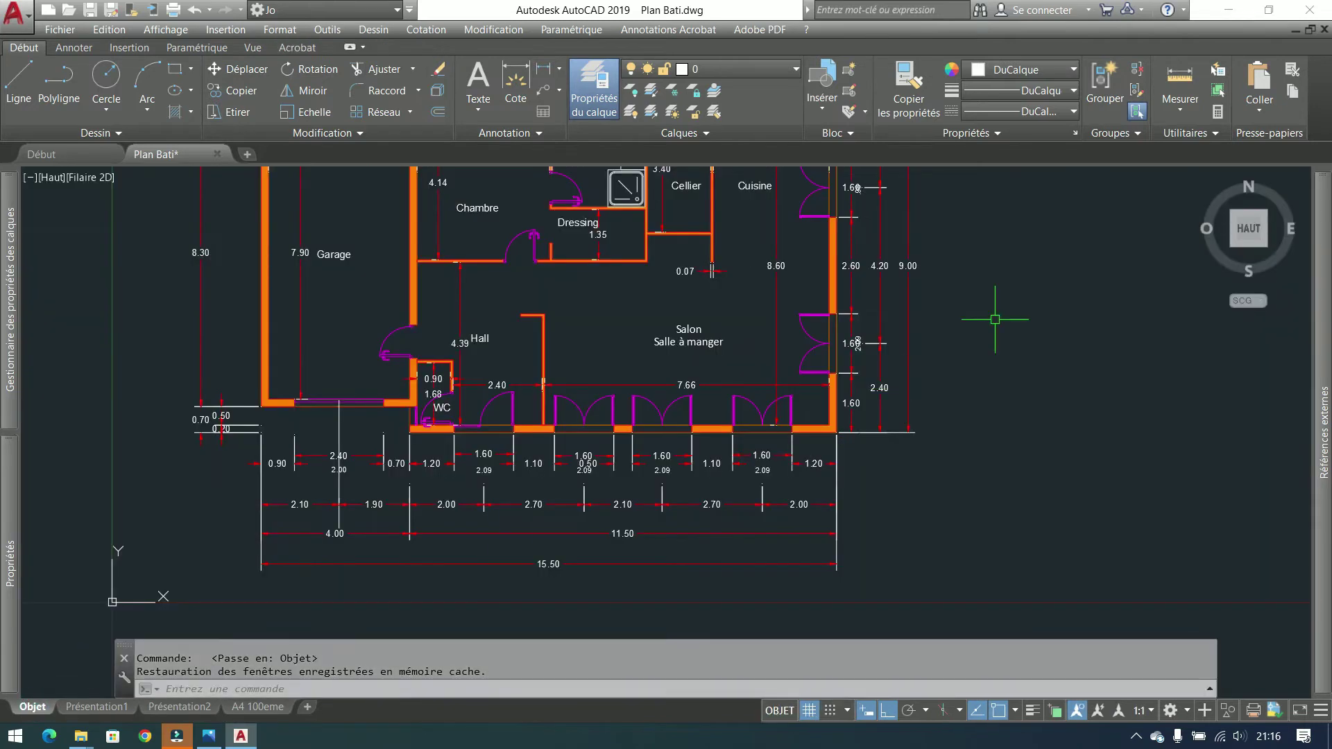
pyautogui.moveTo(1019, 322); pyautogui.dragTo(1048, 350, button='middle')
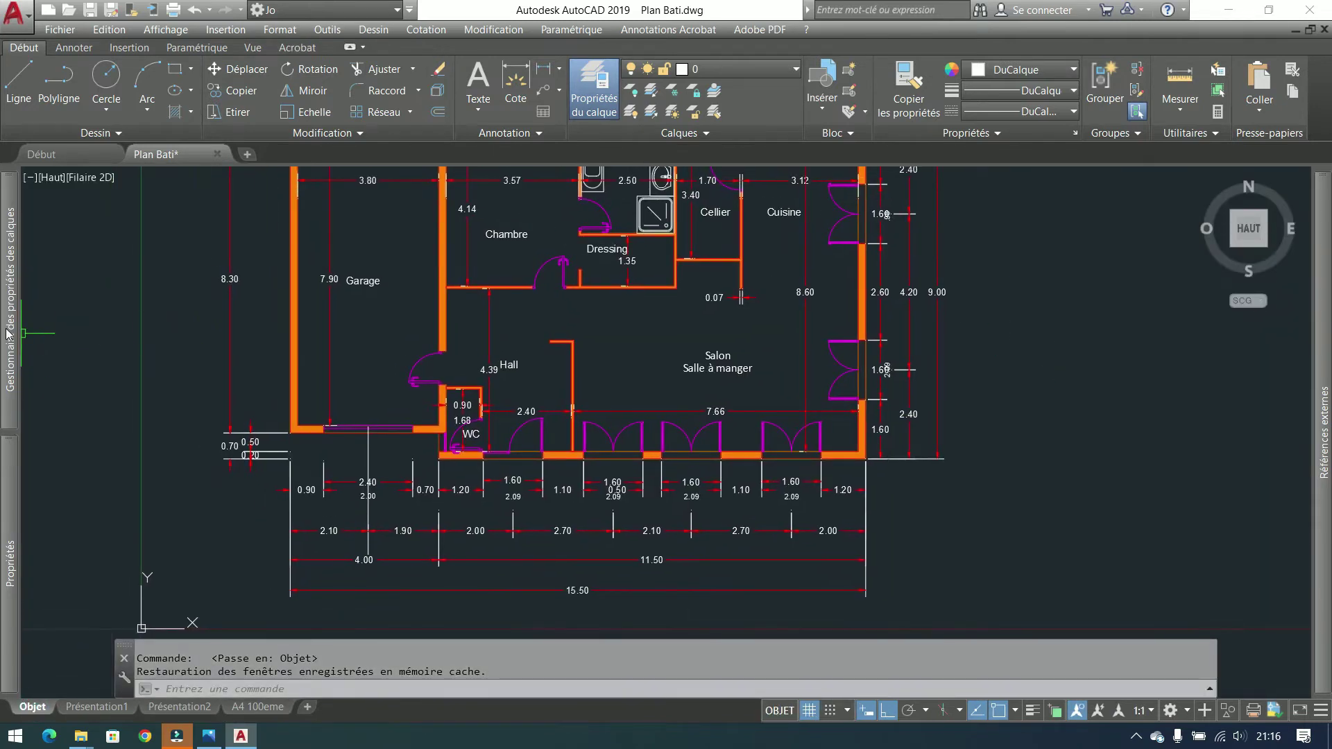
# Examine the drawing's layer list and the dimensions and room labels across the floor plan
pyautogui.moveTo(9, 333)
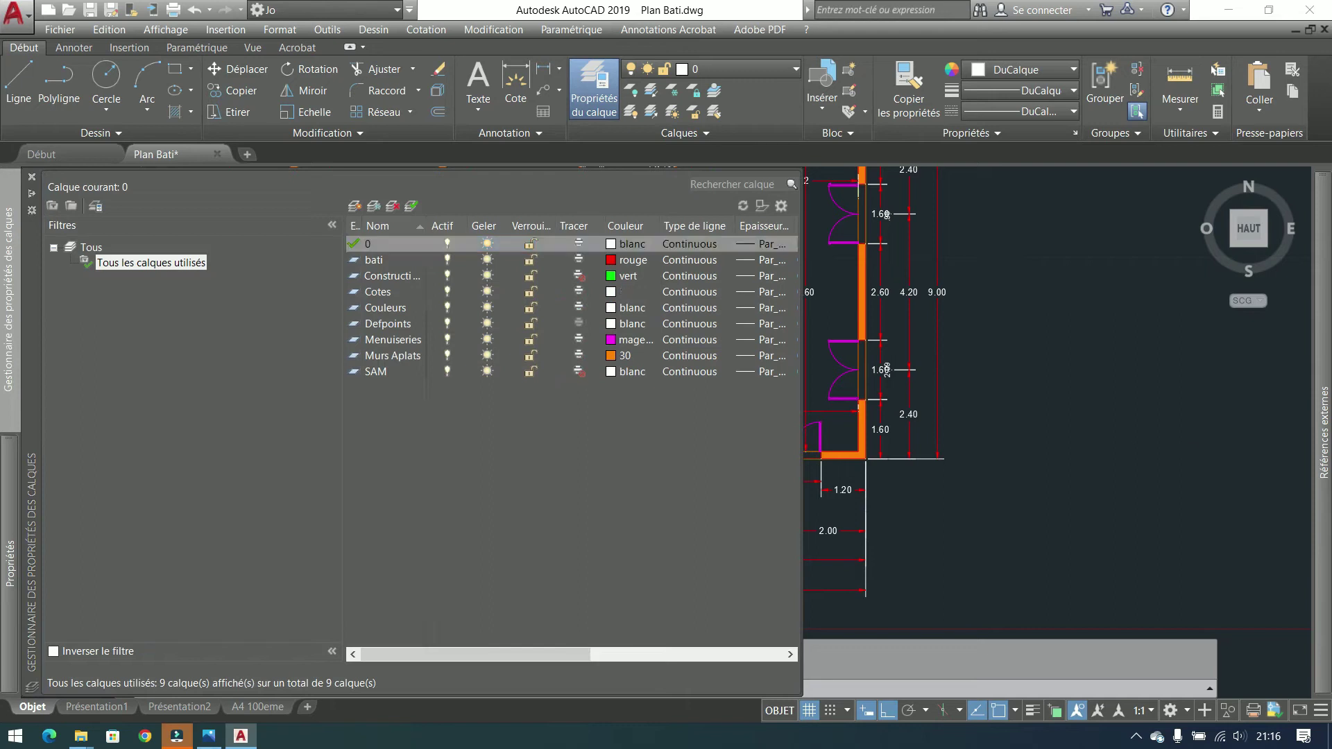
pyautogui.scroll(-2, 985, 375)
pyautogui.moveTo(983, 374); pyautogui.dragTo(879, 428, button='middle')
pyautogui.moveTo(715, 327)
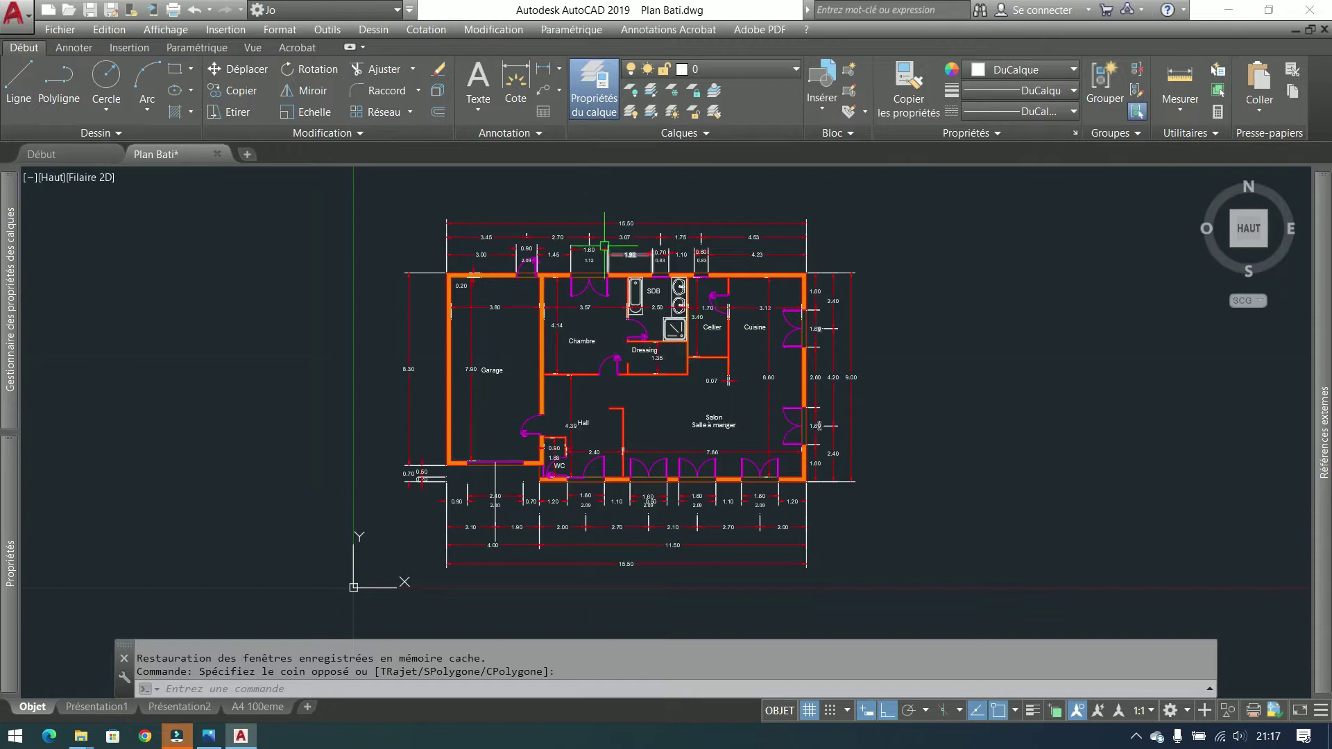
pyautogui.scroll(2, 646, 275)
pyautogui.moveTo(734, 380); pyautogui.dragTo(691, 261, button='middle')
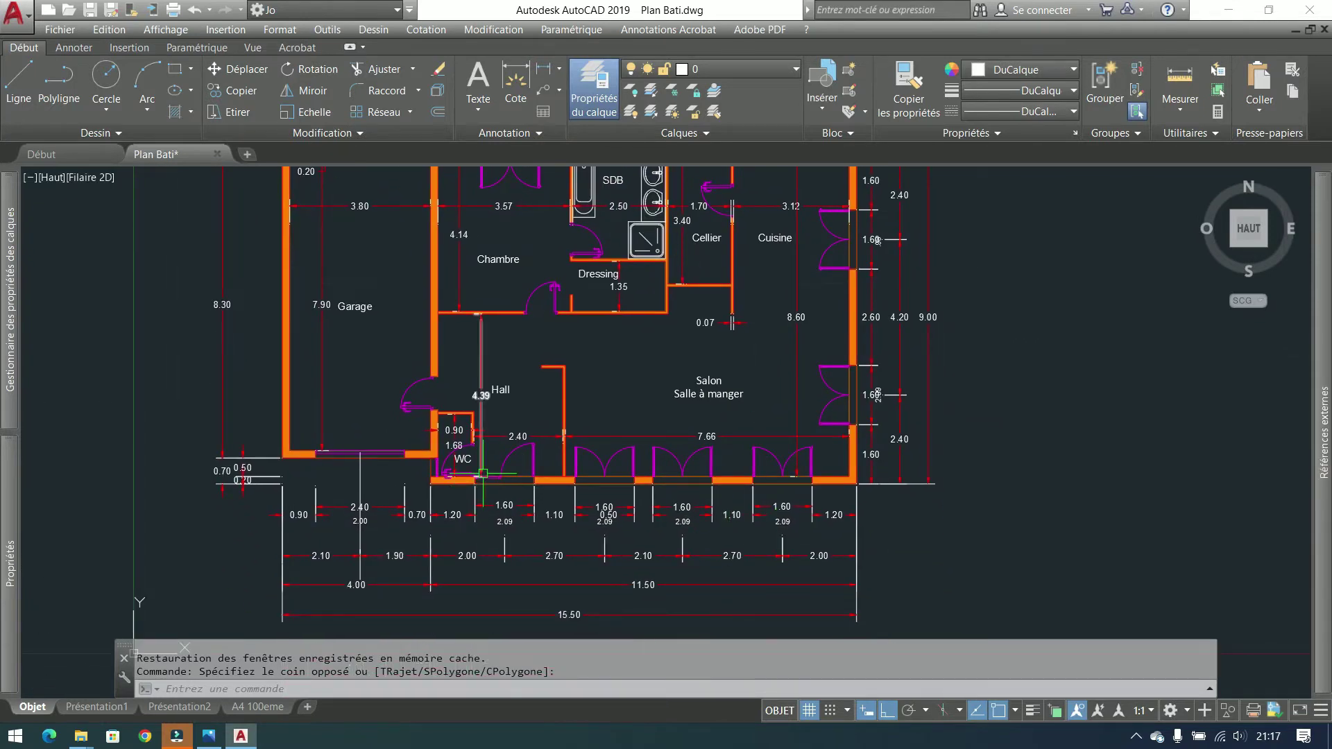
pyautogui.moveTo(483, 474)
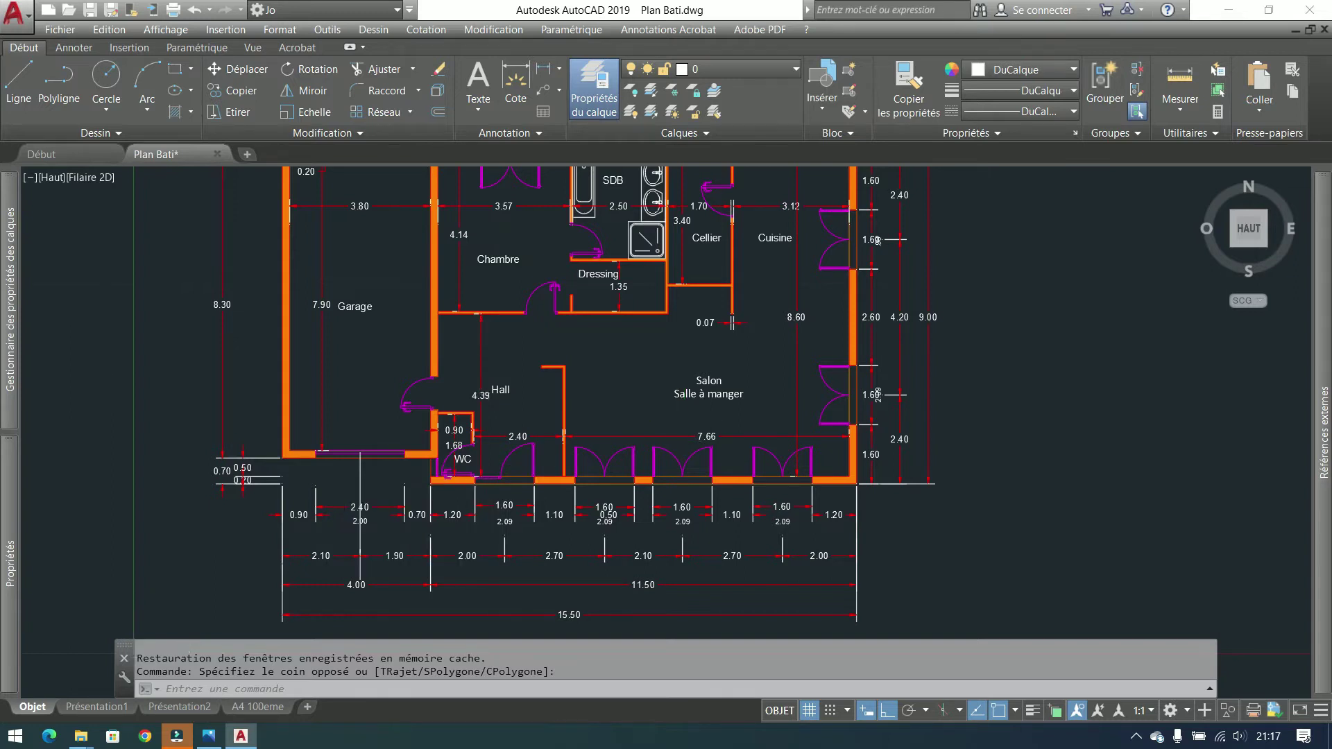
pyautogui.scroll(-3, 675, 423)
pyautogui.moveTo(768, 244); pyautogui.dragTo(823, 272, button='middle')
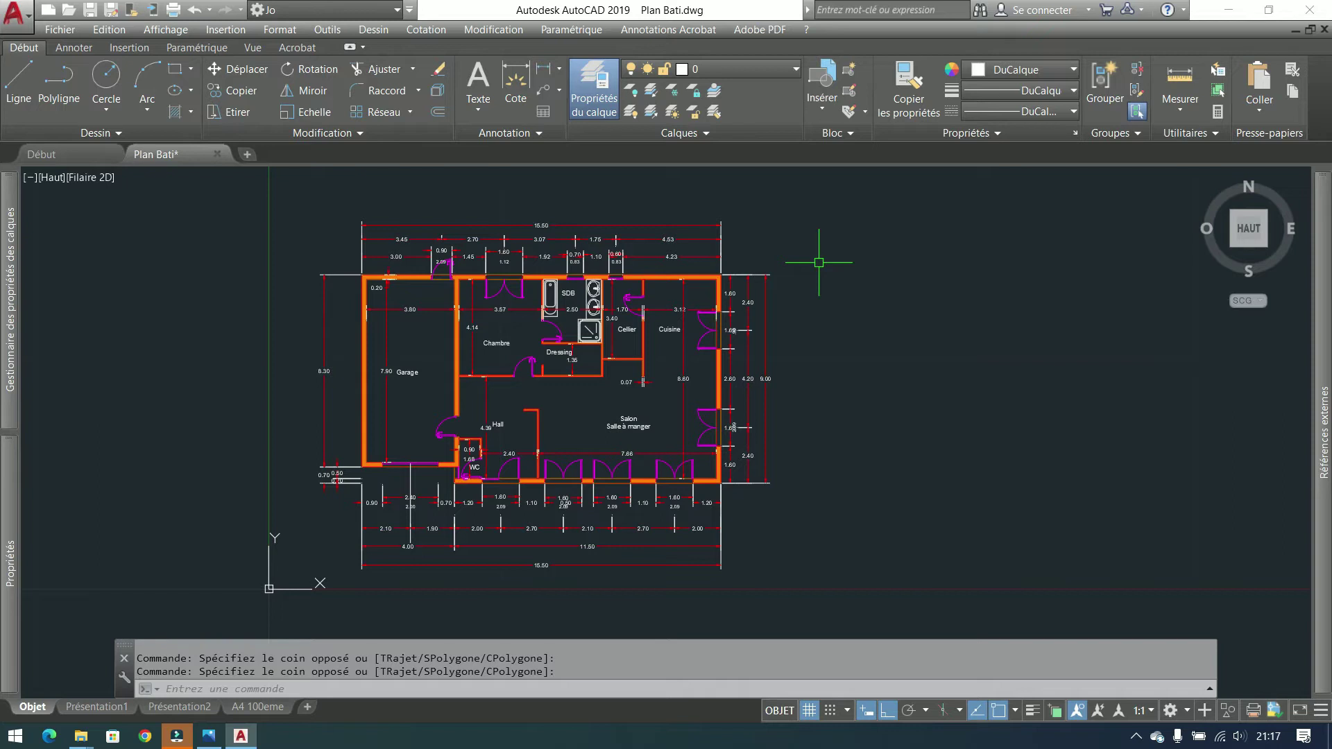
# Browse the door and bathroom blocks available for insertion in the drawing
pyautogui.click(828, 113)
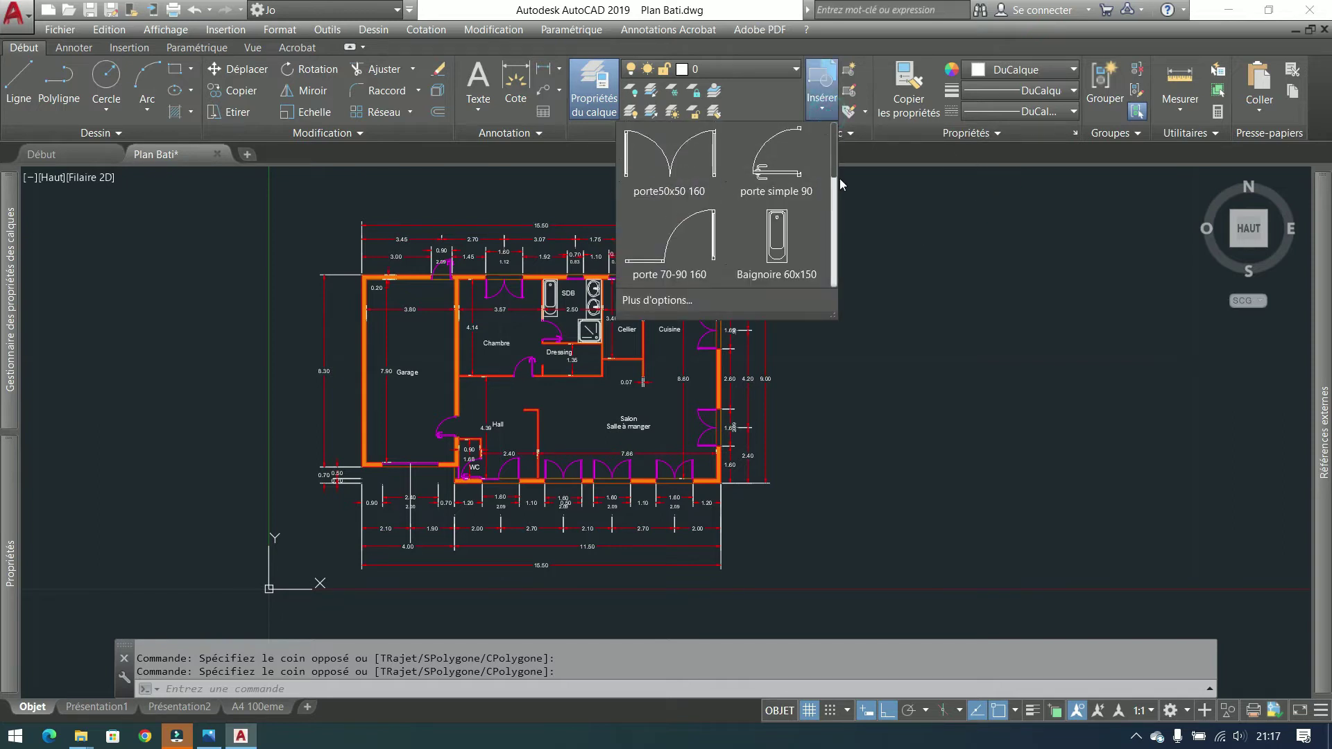
pyautogui.scroll(-2, 836, 168)
pyautogui.scroll(2, 836, 169)
pyautogui.click(945, 297)
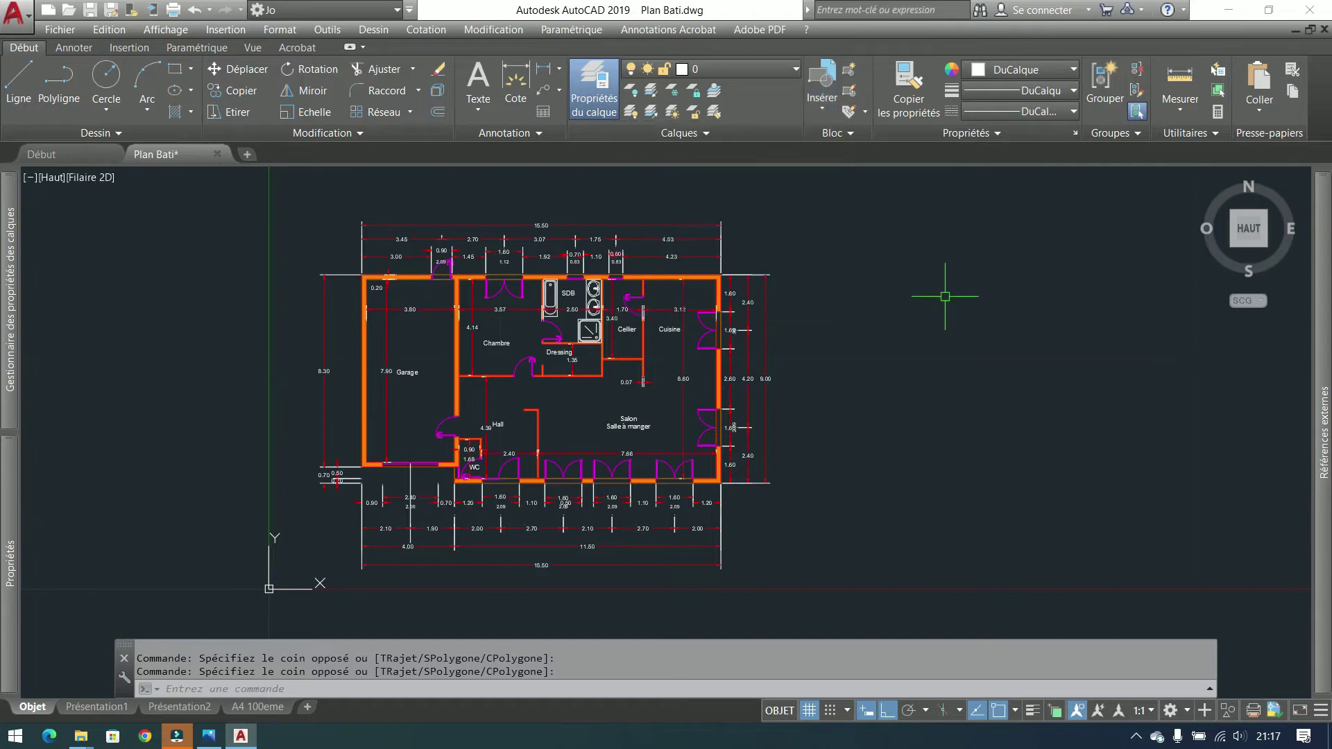
# Check the line types available to objects and open the full line type manager
pyautogui.click(1018, 114)
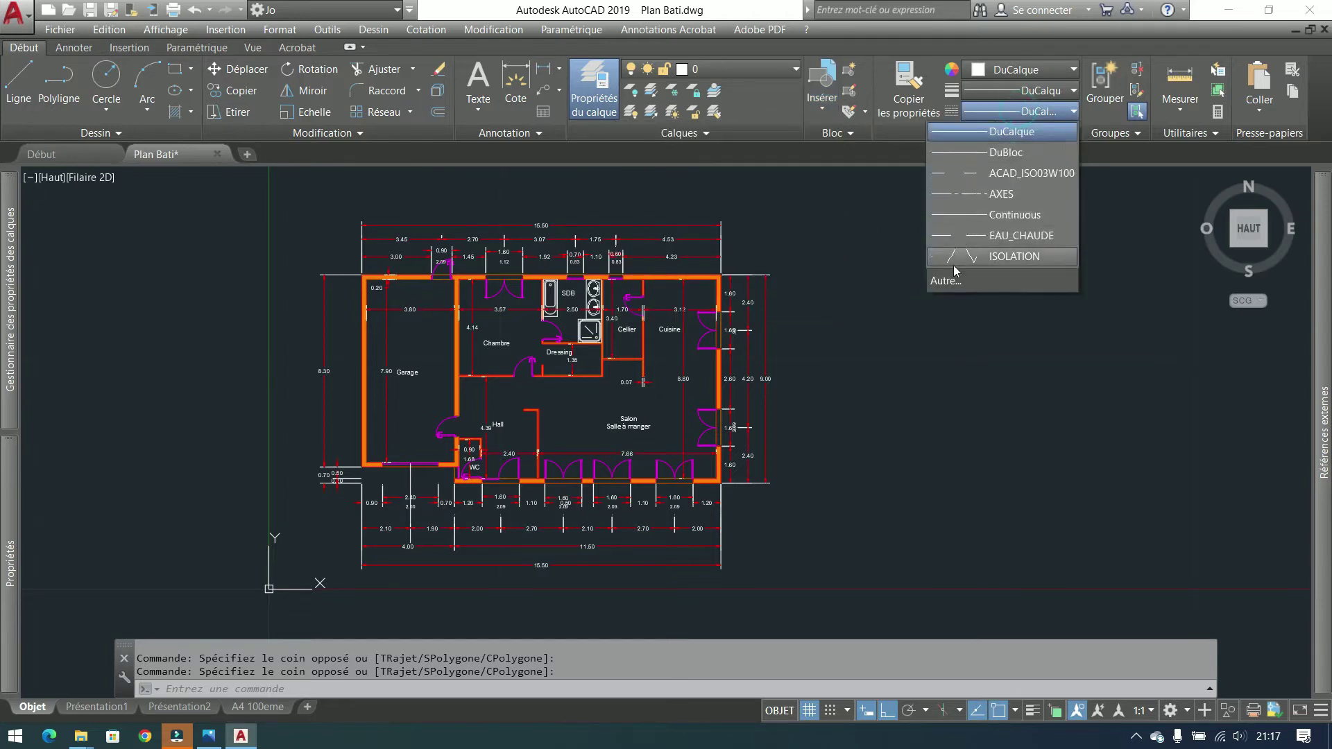
pyautogui.click(951, 280)
pyautogui.moveTo(23, 379)
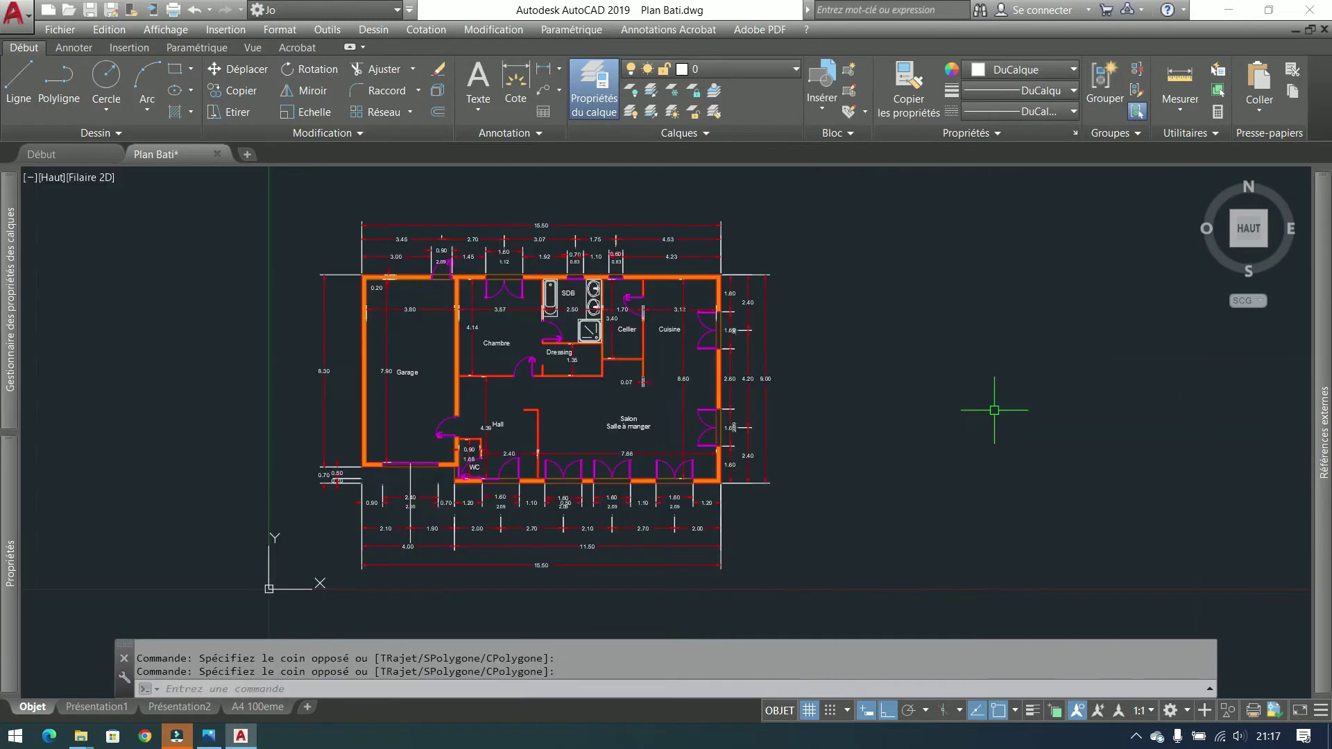
# Check the drawing's length, angle and insertion scale units and accept them as they are
pyautogui.click(280, 30)
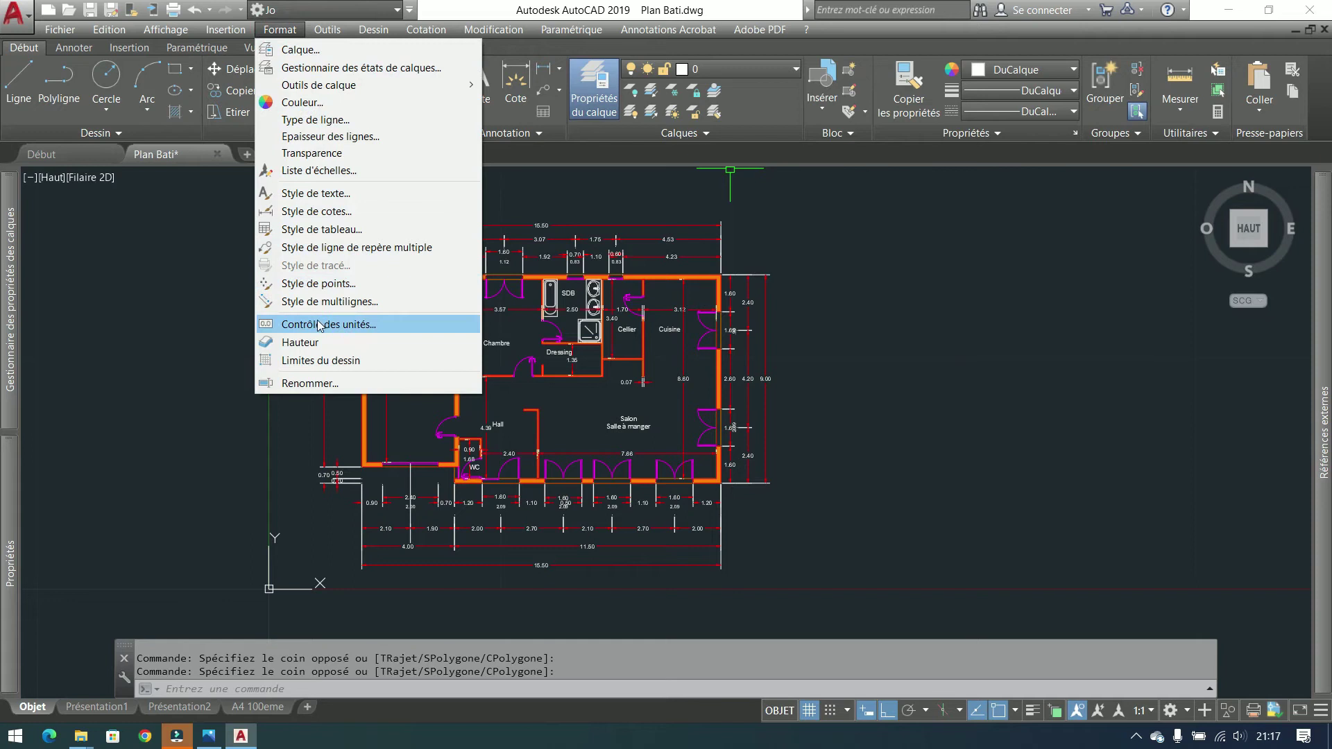
pyautogui.click(840, 414)
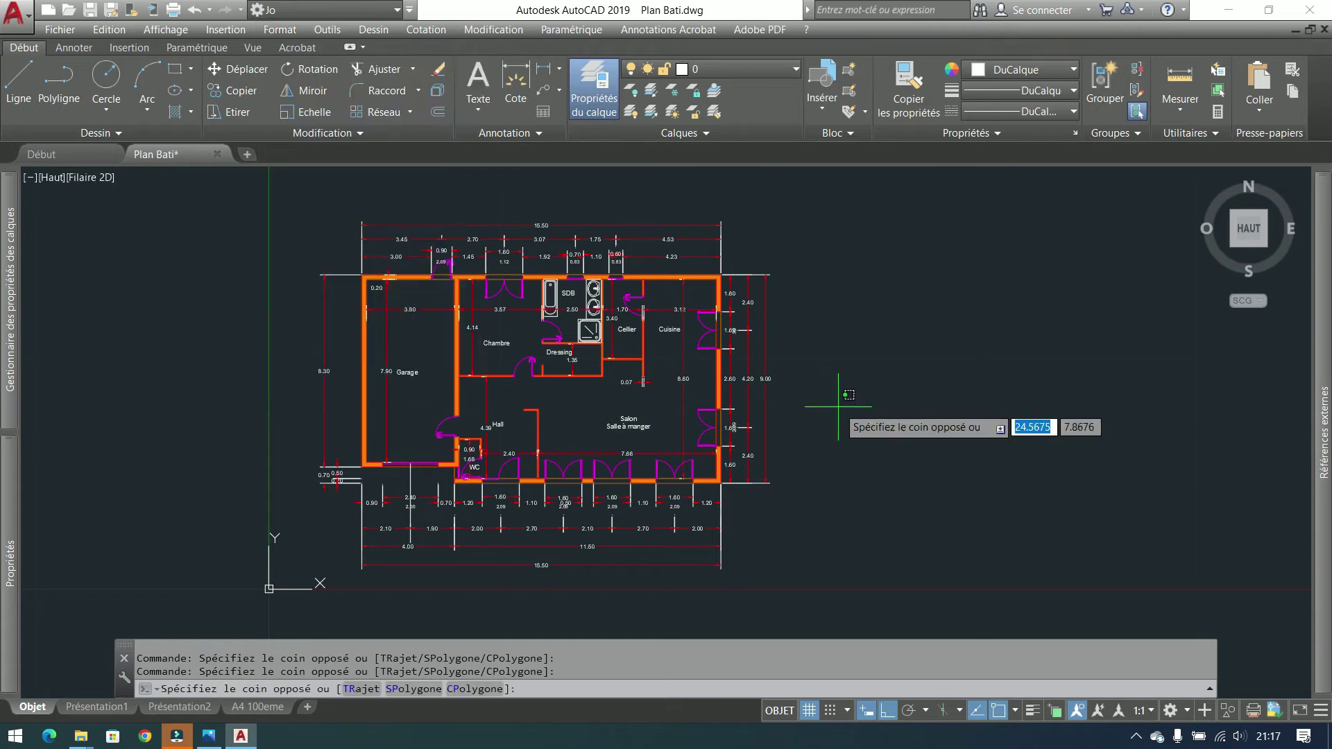
pyautogui.click(859, 291)
pyautogui.click(277, 31)
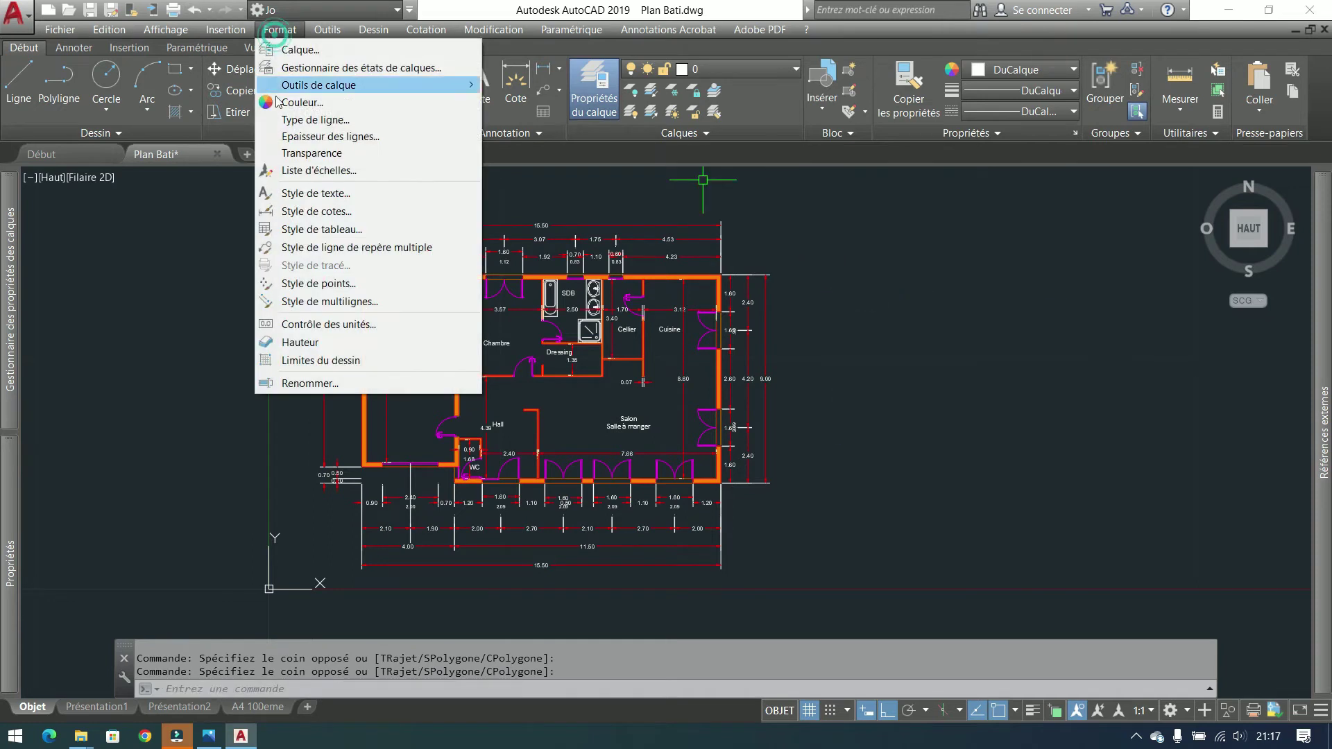
pyautogui.click(313, 319)
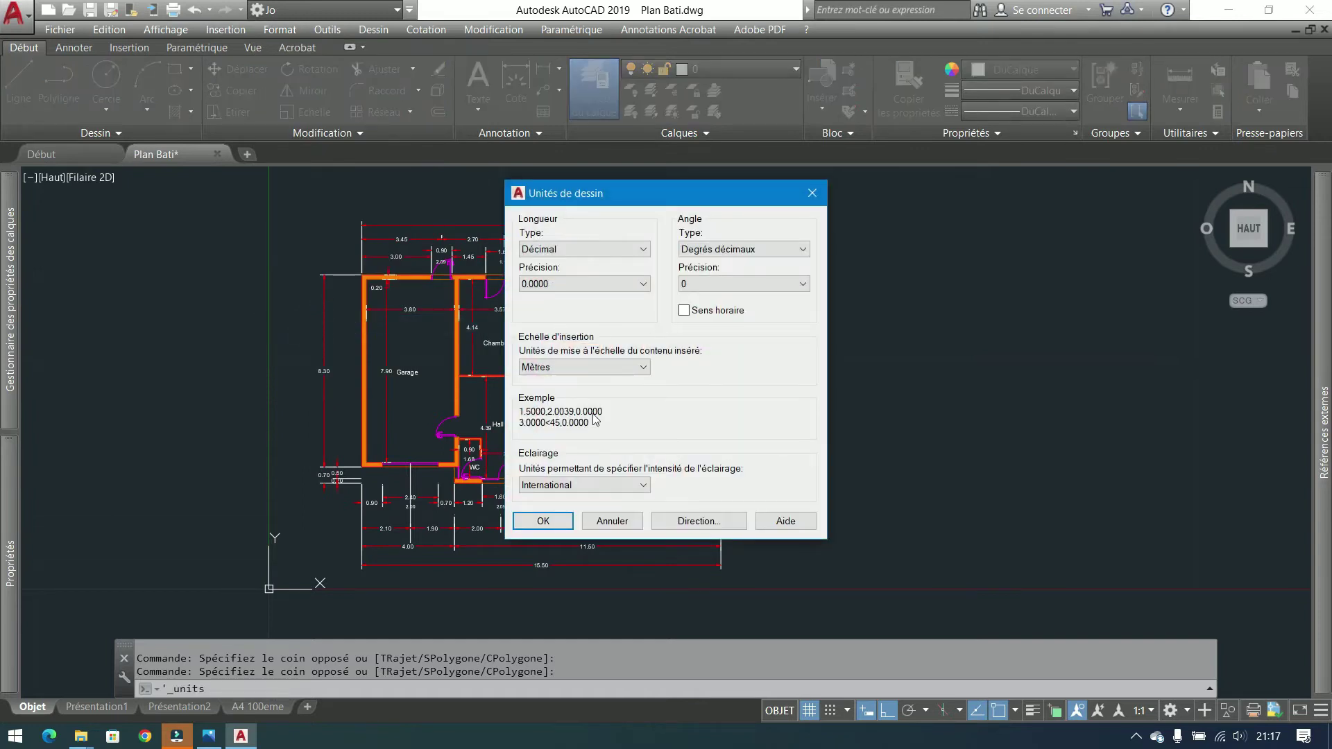
pyautogui.click(542, 520)
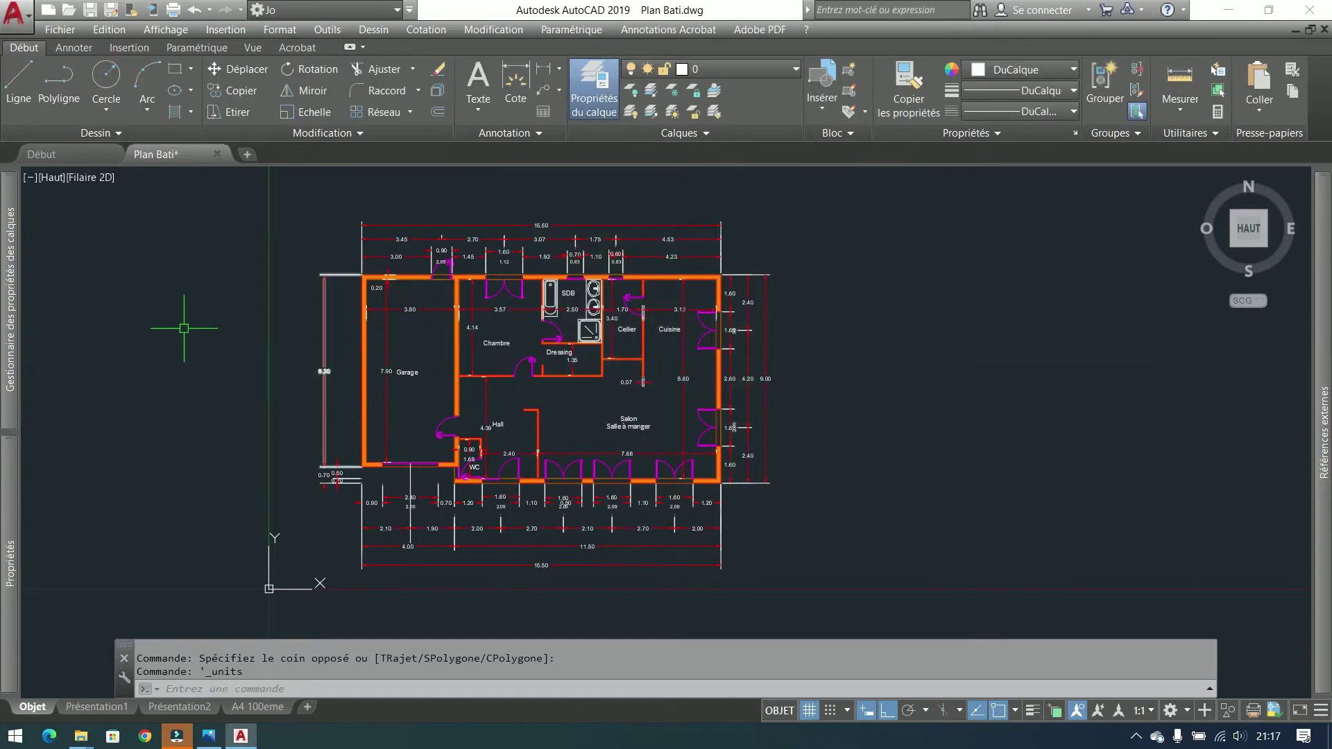
pyautogui.moveTo(965, 354)
pyautogui.mouseDown(button='middle')
pyautogui.moveTo(1014, 344)
pyautogui.moveTo(981, 347)
pyautogui.mouseUp(button='middle')
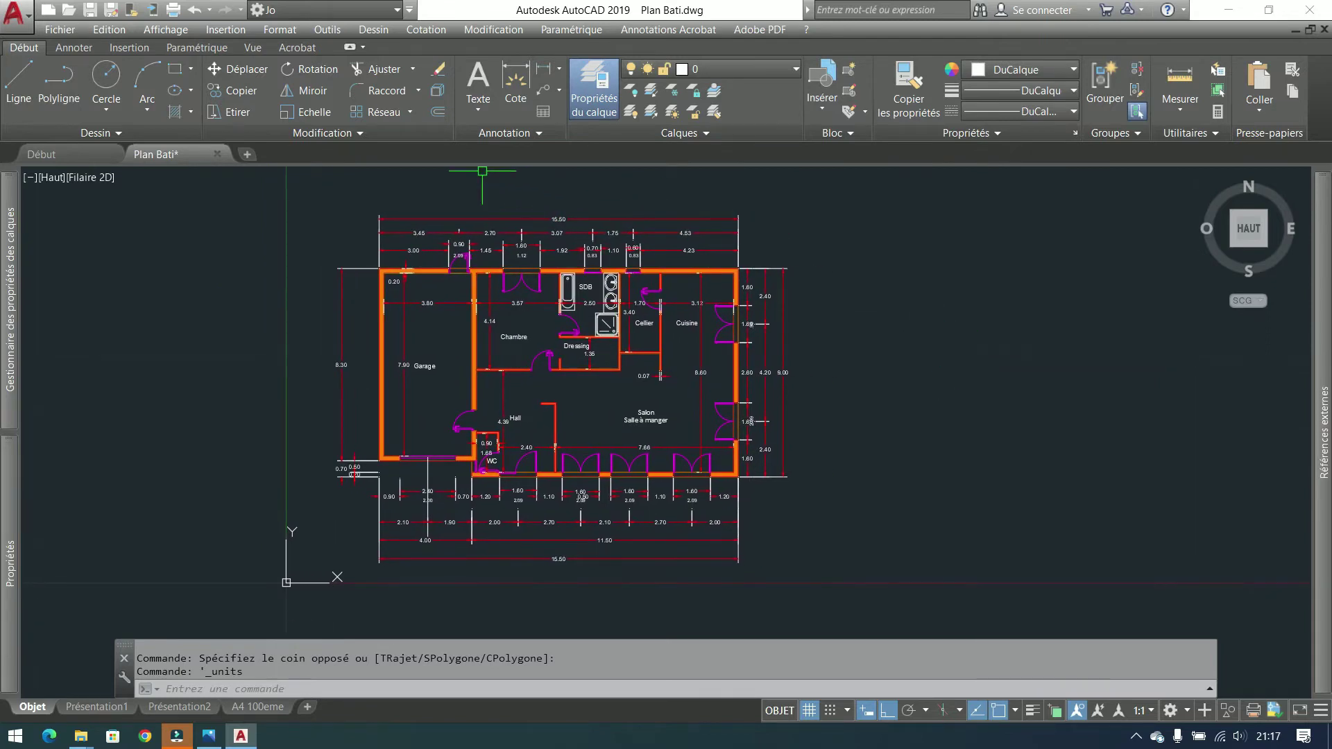
# Save the drawing as the AutoCAD template 01.dwt, replacing the existing file and accepting the Métrique template options
pyautogui.click(51, 31)
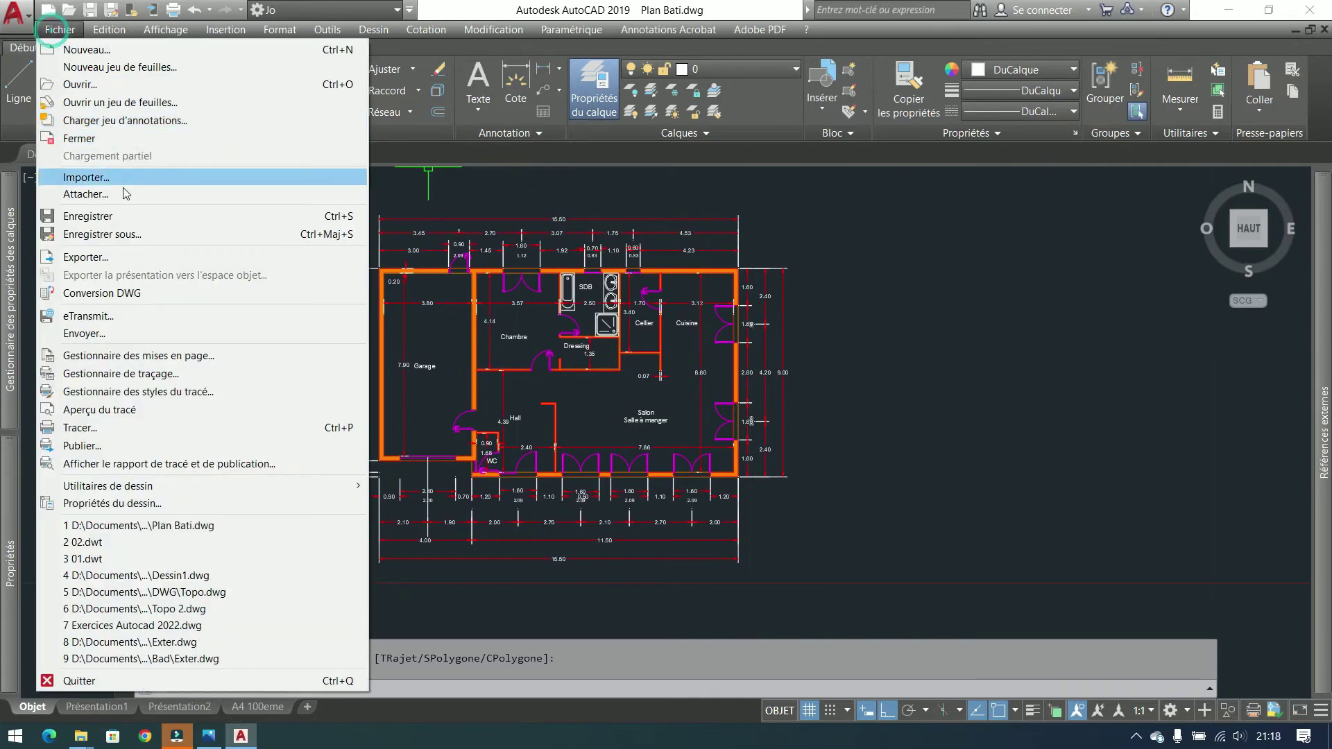
pyautogui.click(104, 235)
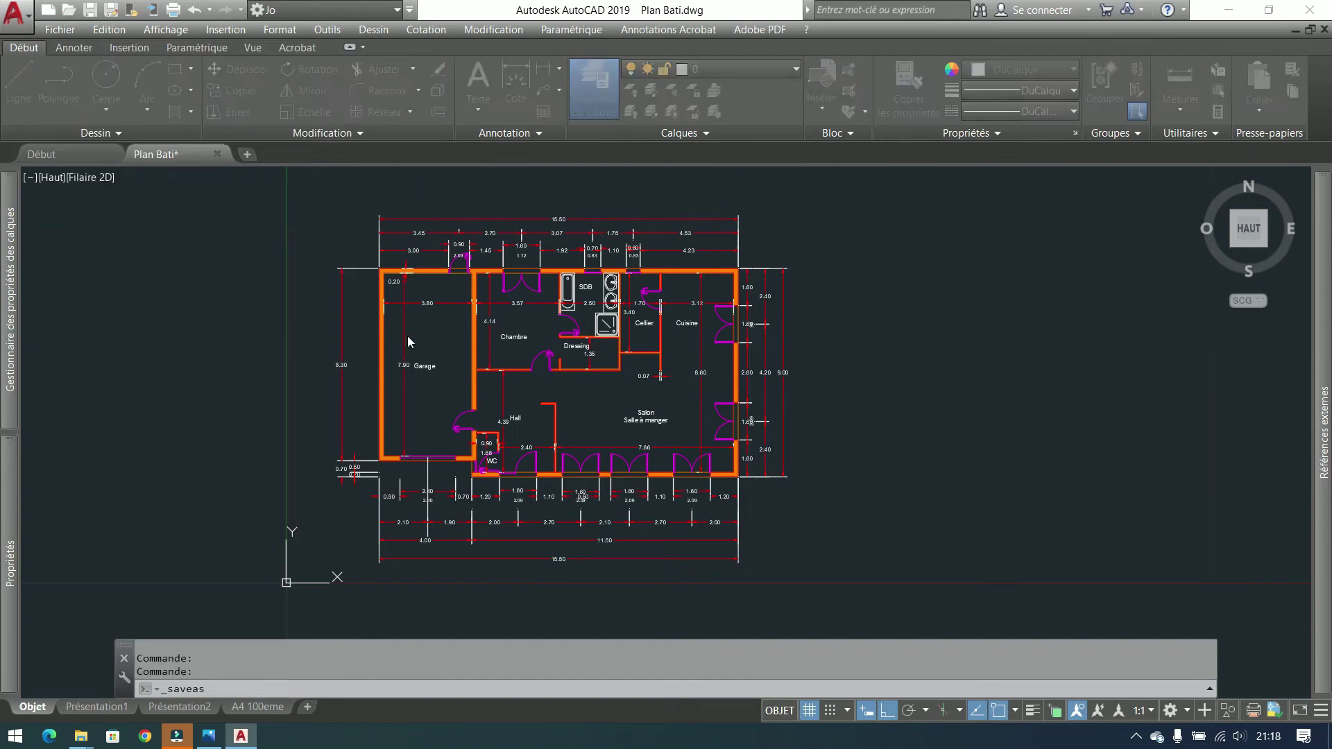
pyautogui.click(697, 556)
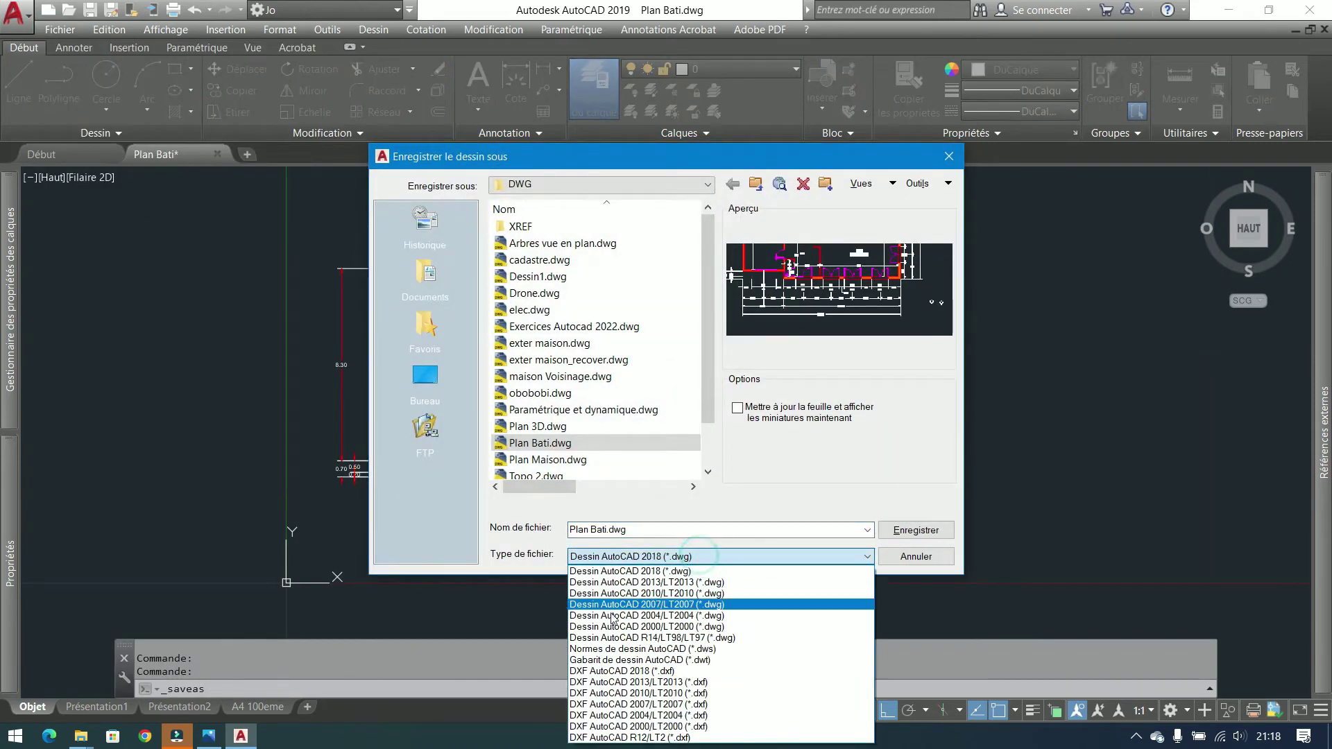
pyautogui.click(624, 659)
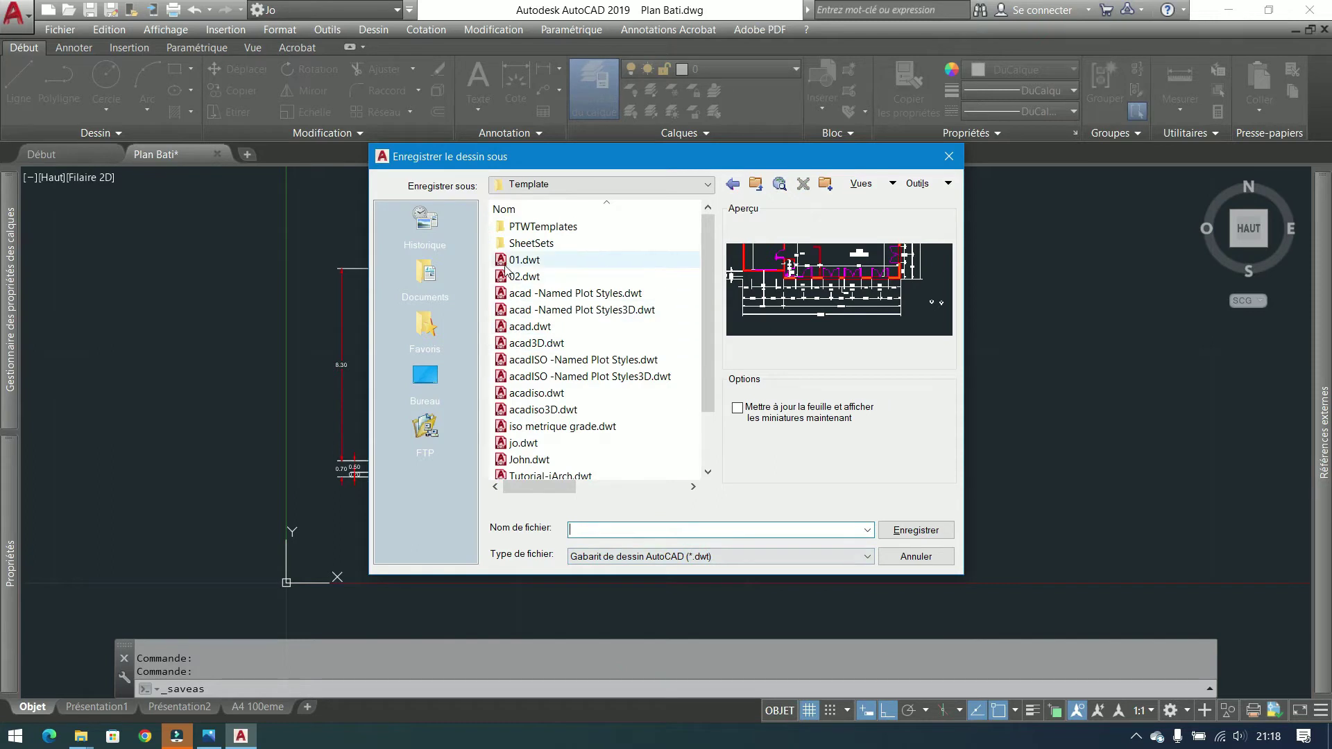
pyautogui.click(514, 261)
pyautogui.click(909, 531)
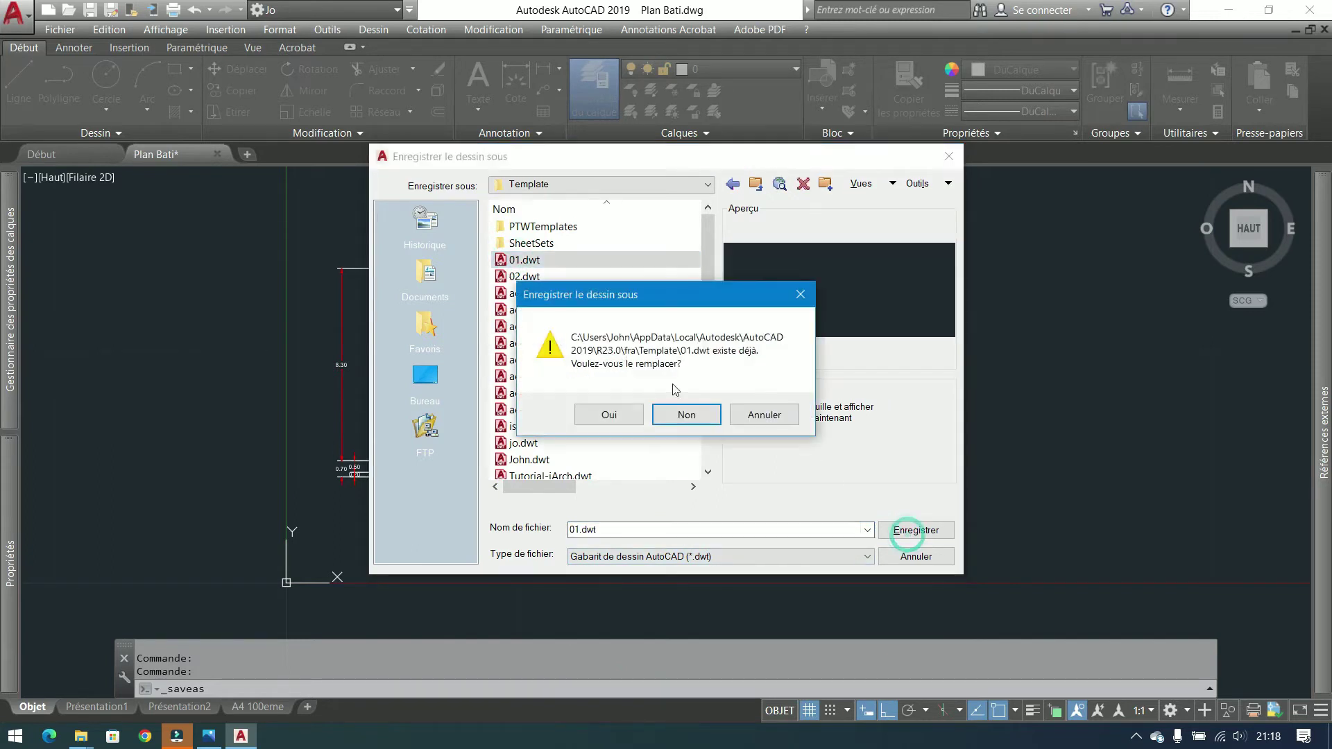
pyautogui.click(610, 415)
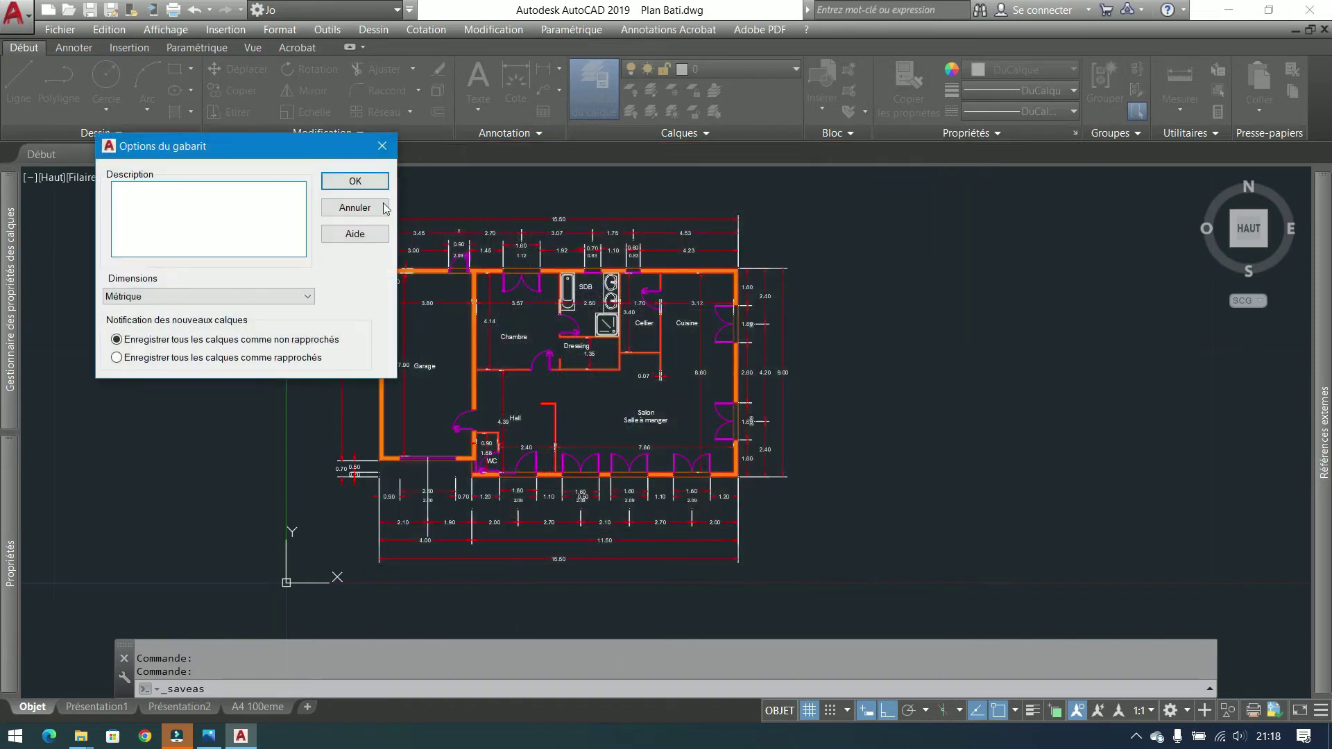
pyautogui.click(356, 180)
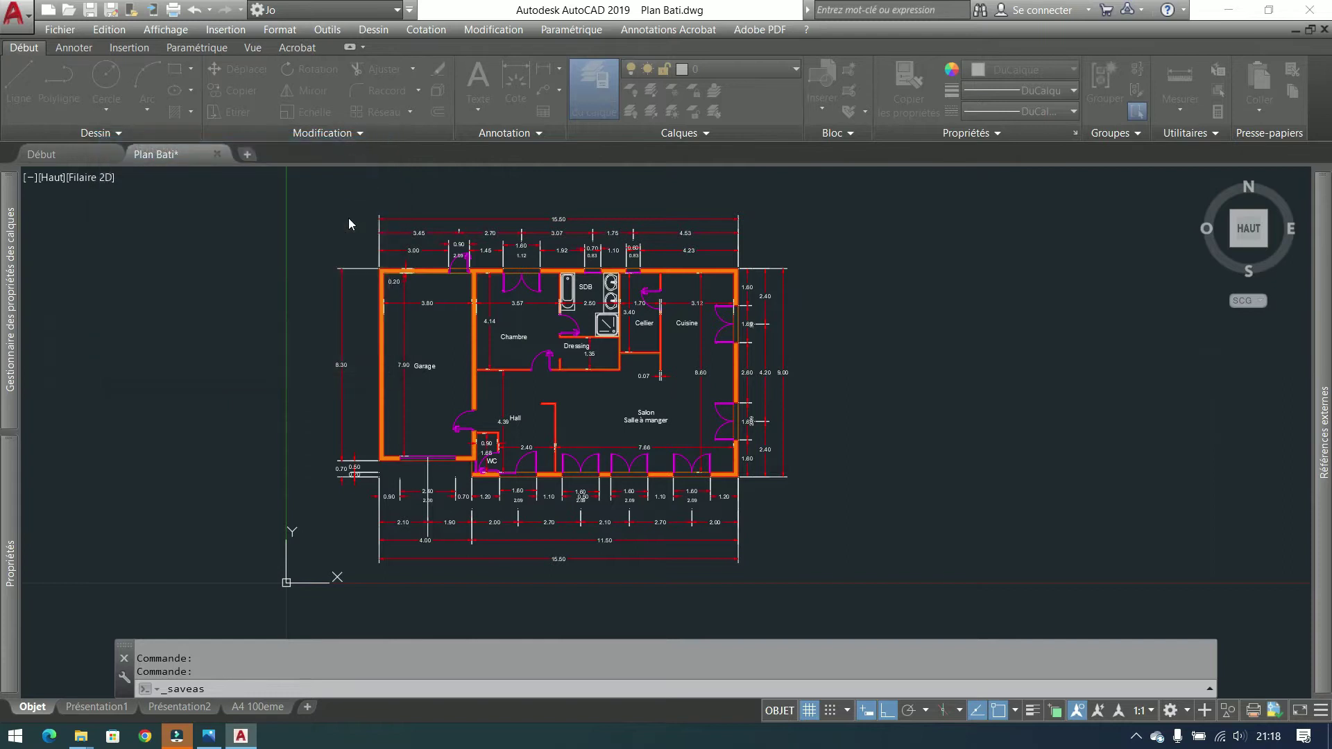
# Create a trial drawing from the 01.dwt template and close it to return to the template file
pyautogui.click(57, 151)
pyautogui.click(422, 391)
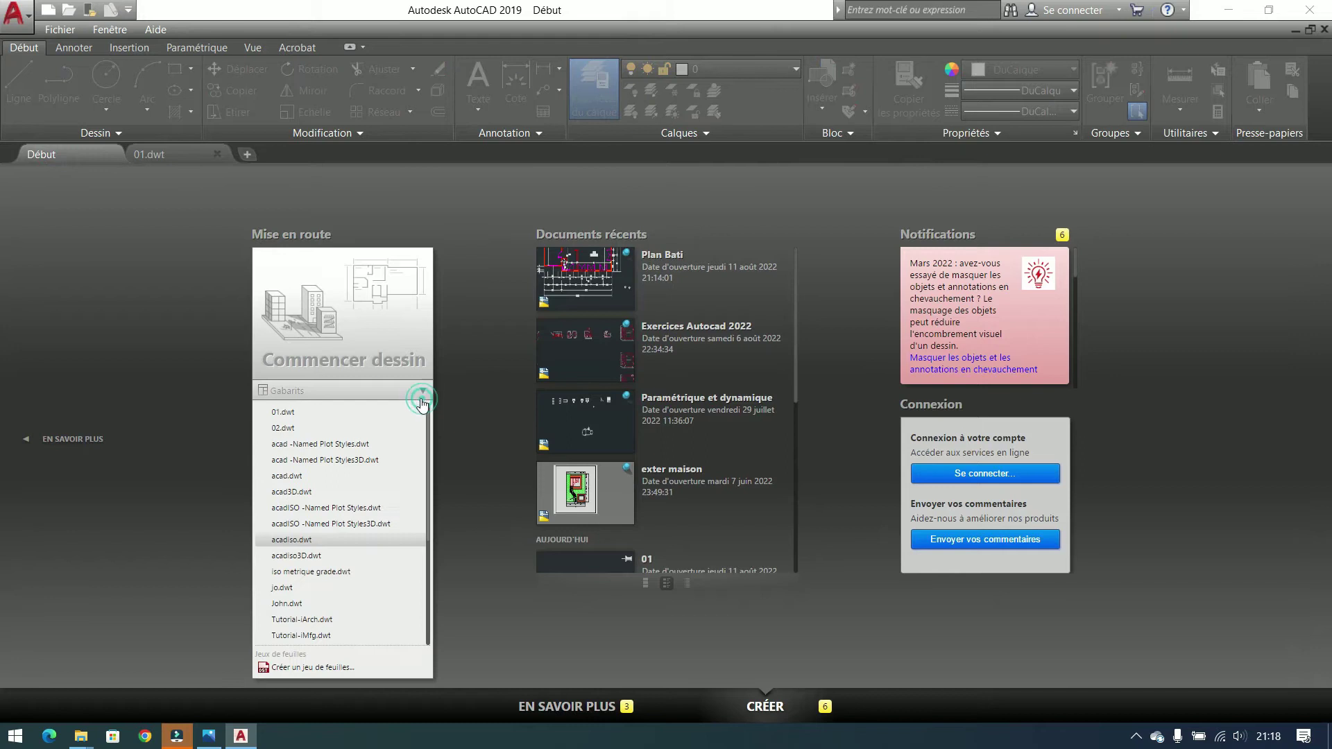
pyautogui.click(310, 414)
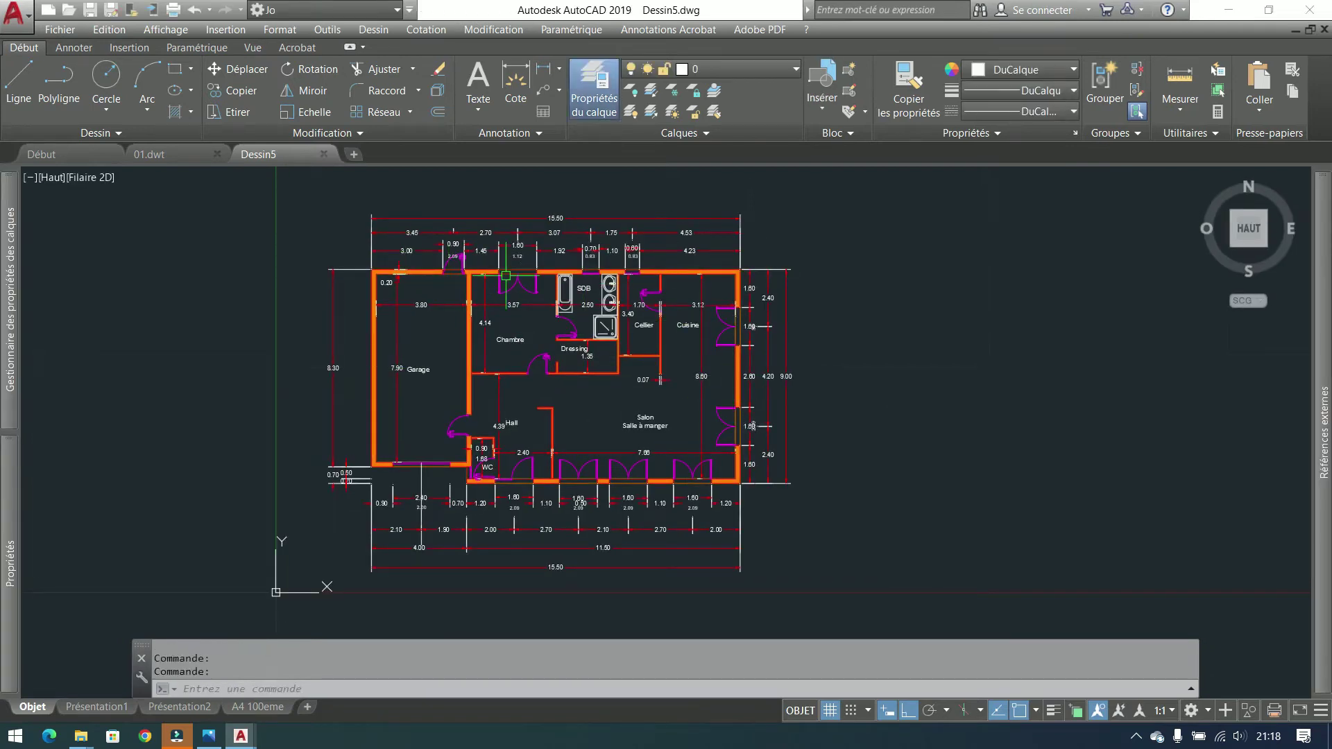
pyautogui.click(323, 153)
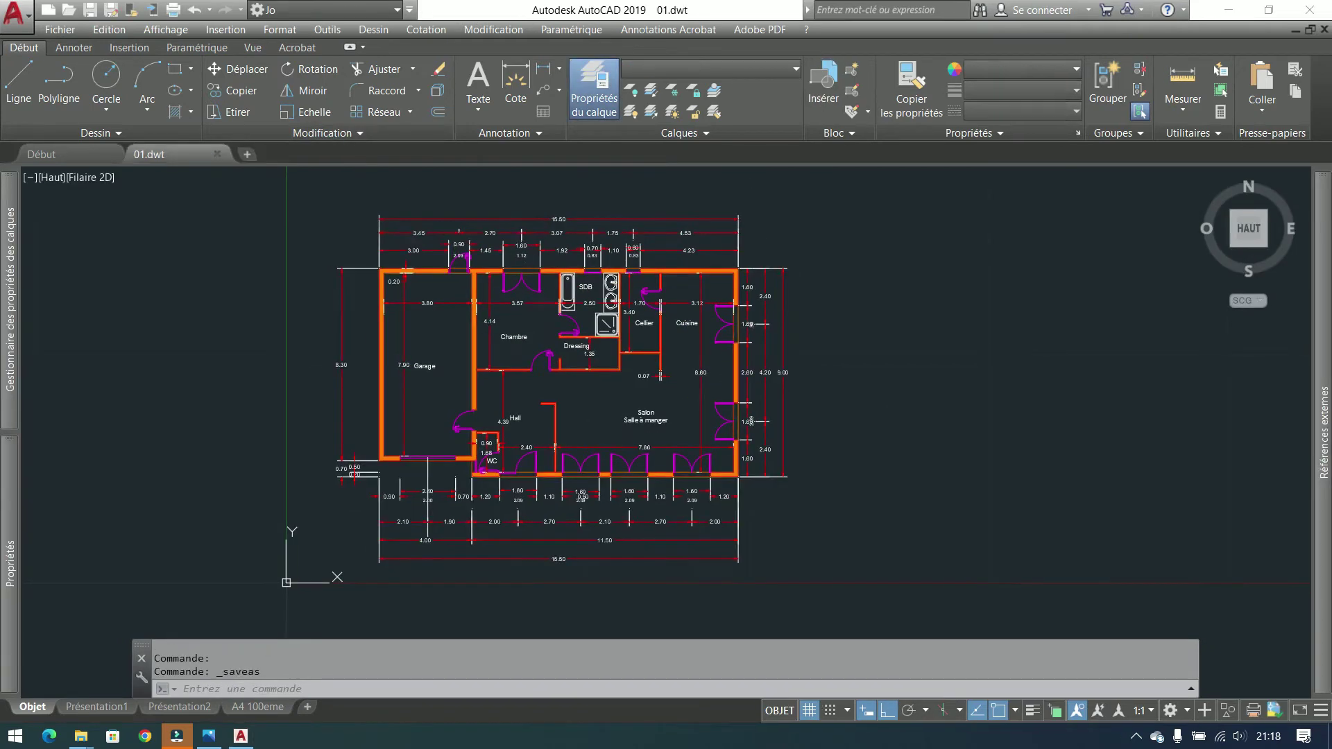
# Move the outermost 9.00 vertical dimension horizontally well clear of the plan's right side in 01.dwt
pyautogui.click(919, 223)
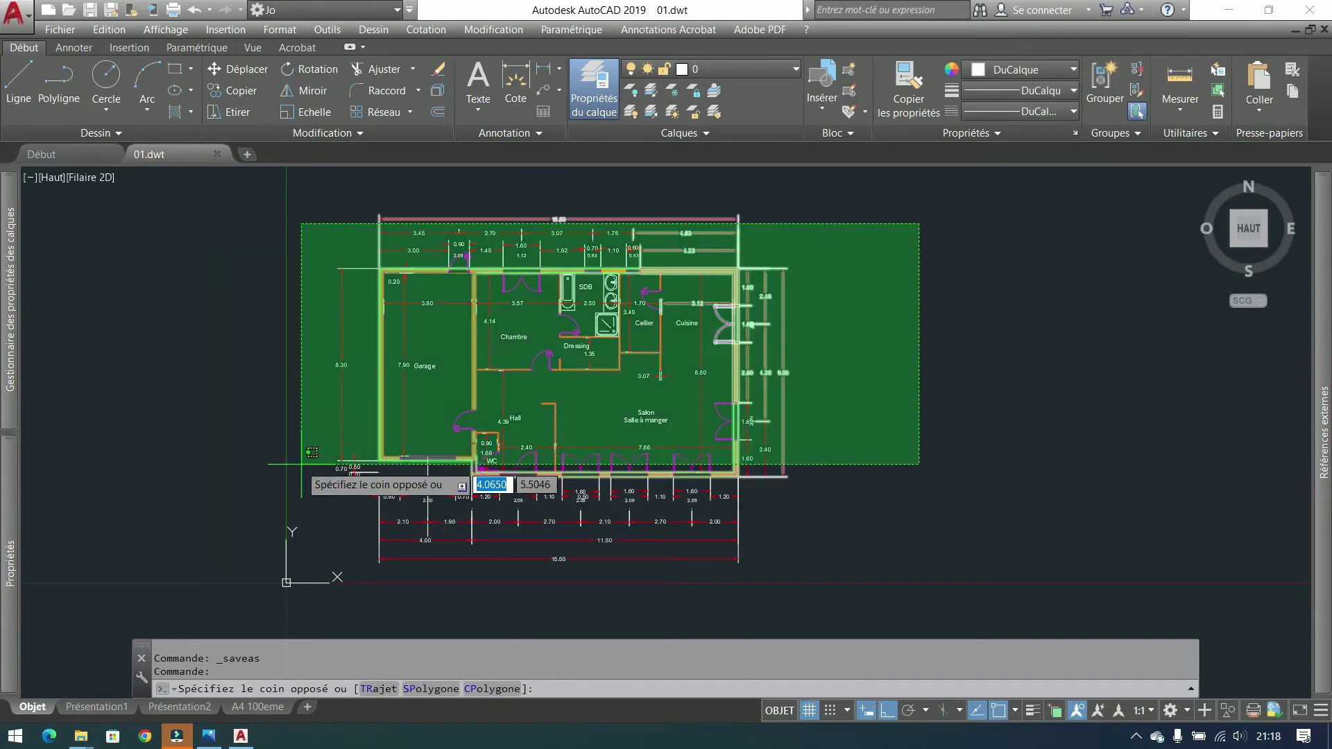
pyautogui.click(1029, 311)
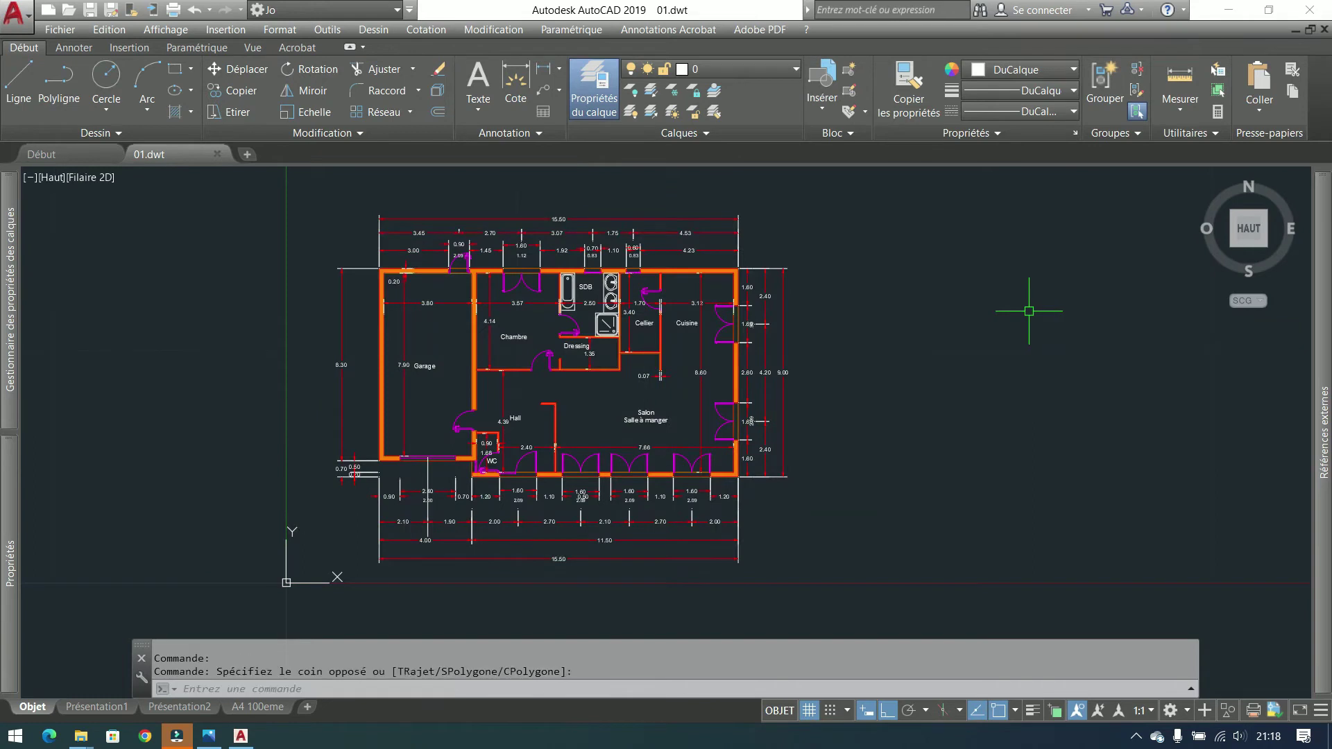
pyautogui.click(783, 343)
pyautogui.click(252, 77)
pyautogui.click(793, 238)
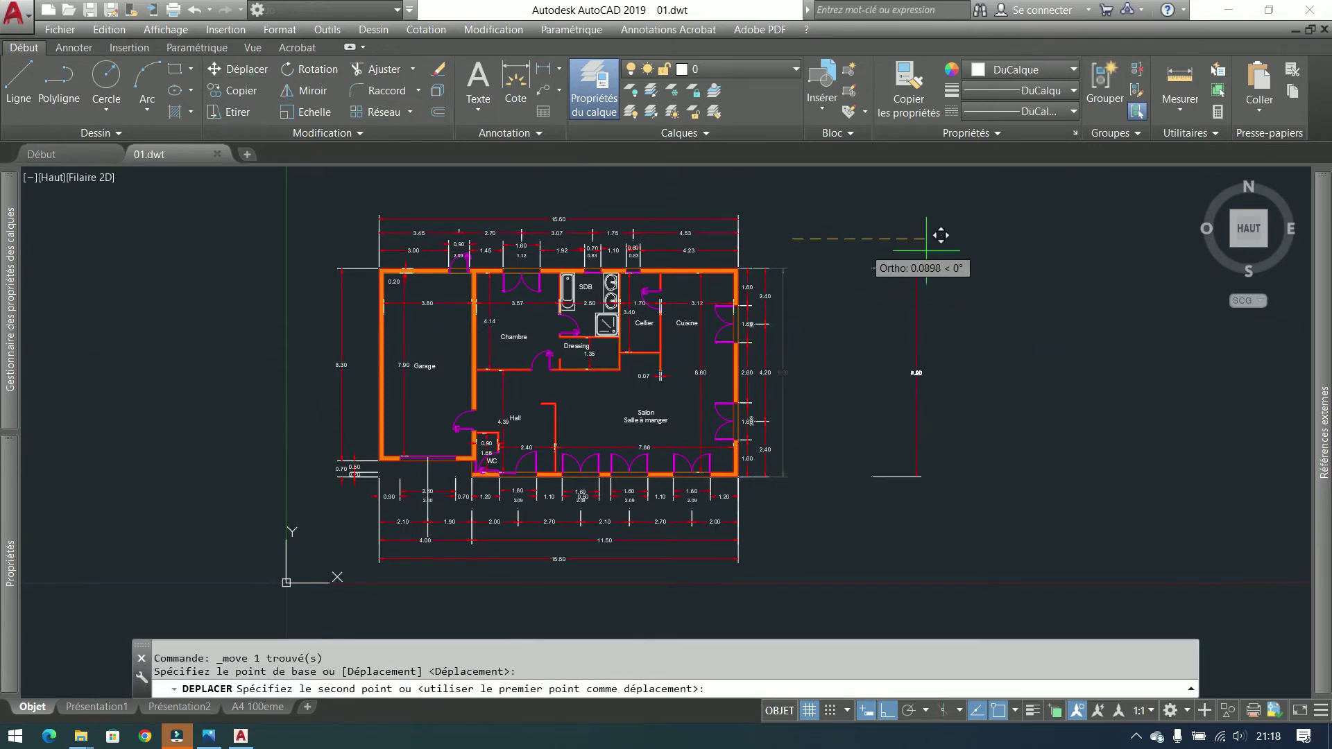
pyautogui.click(1128, 236)
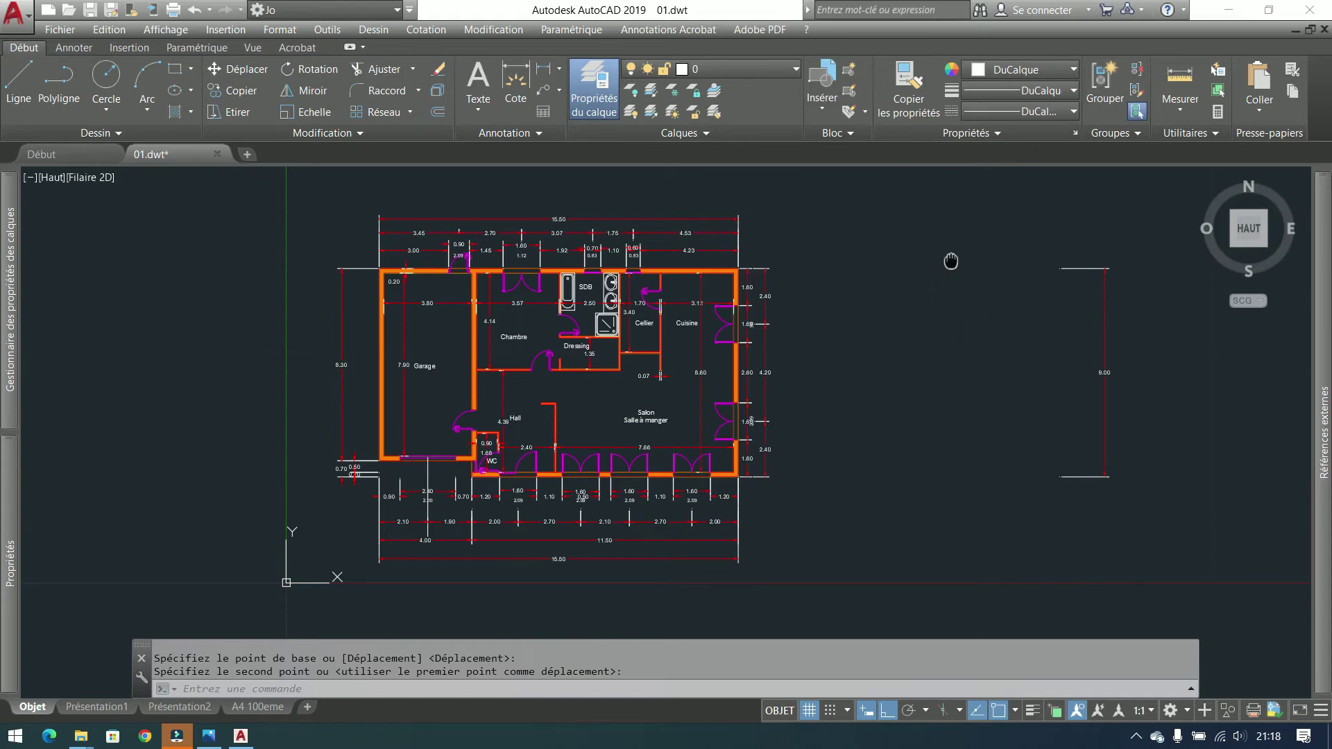
# Copy the Cuisine window block horizontally into the empty space between the plan and the isolated 9.00 dimension
pyautogui.moveTo(951, 261); pyautogui.dragTo(880, 256, button='middle')
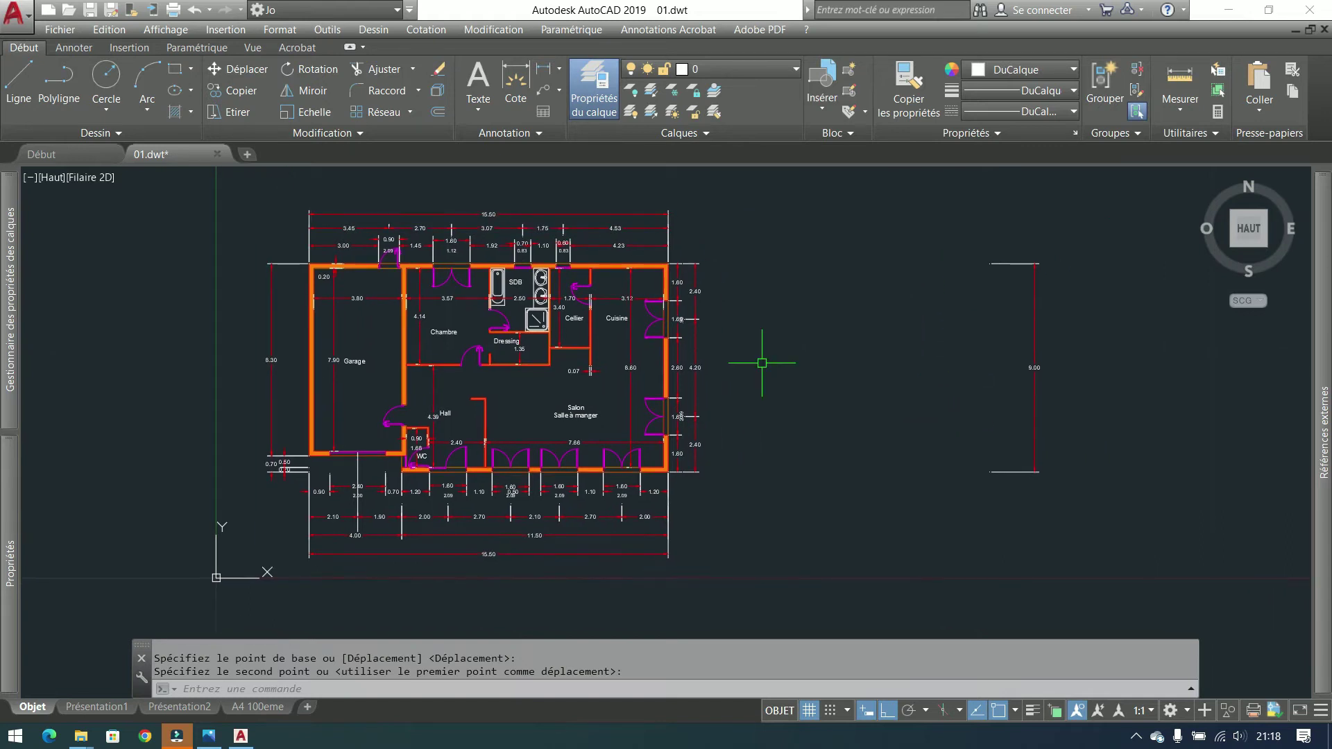
pyautogui.click(651, 334)
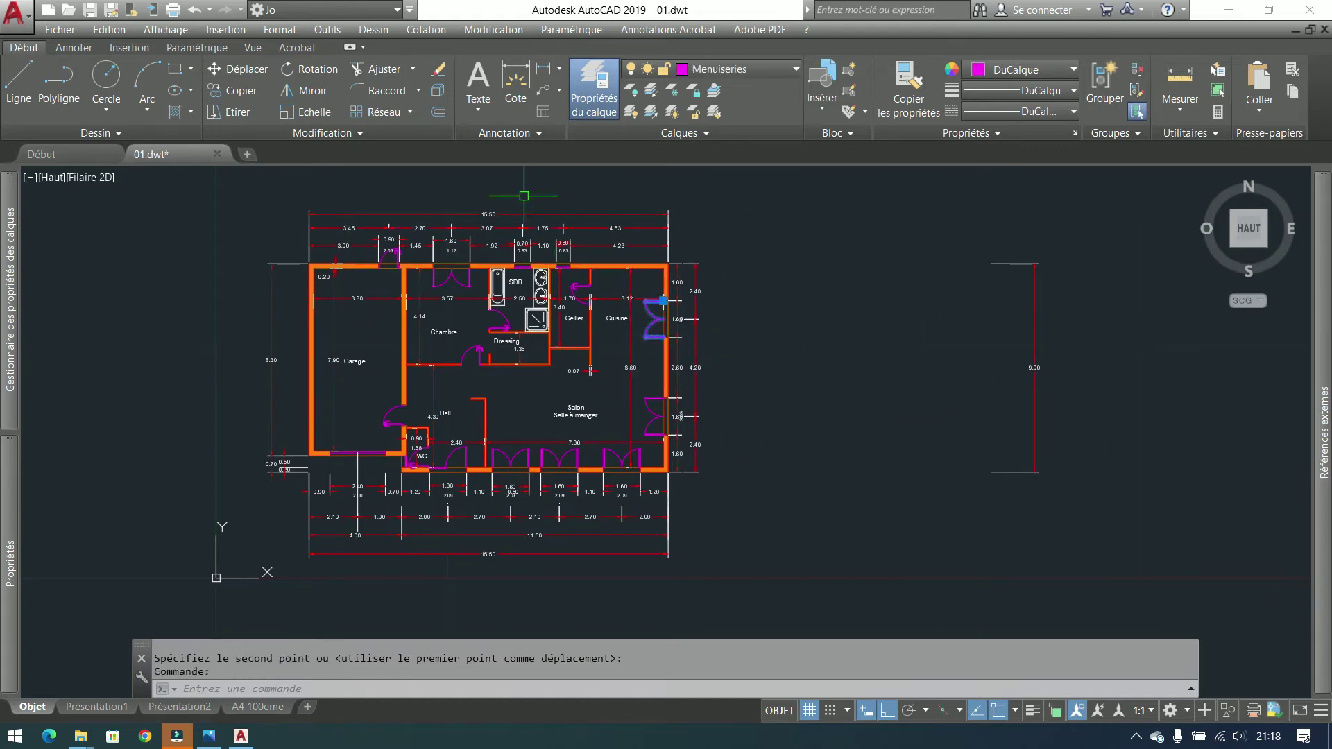
pyautogui.click(234, 91)
pyautogui.click(771, 385)
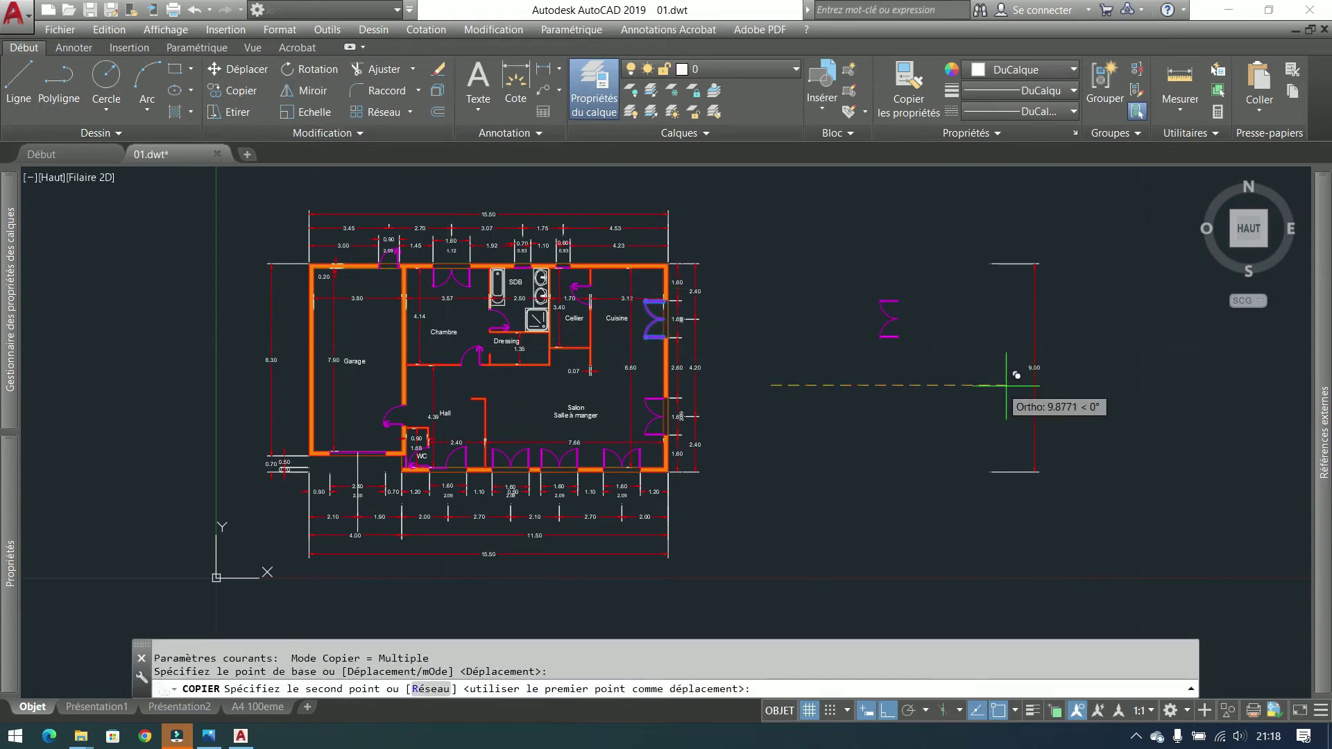
pyautogui.click(869, 300)
pyautogui.press('Return')
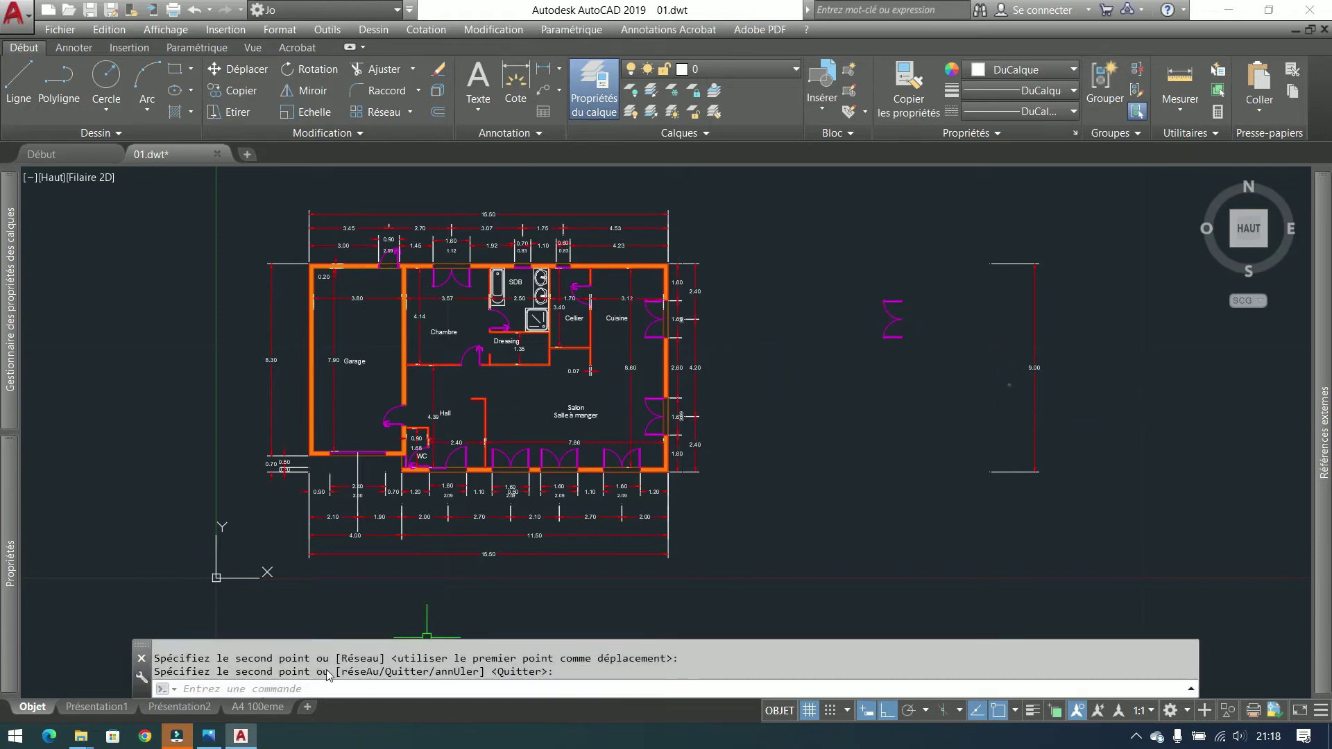
# Look at the A4 100eme layout and its title block, and return to model space
pyautogui.click(257, 706)
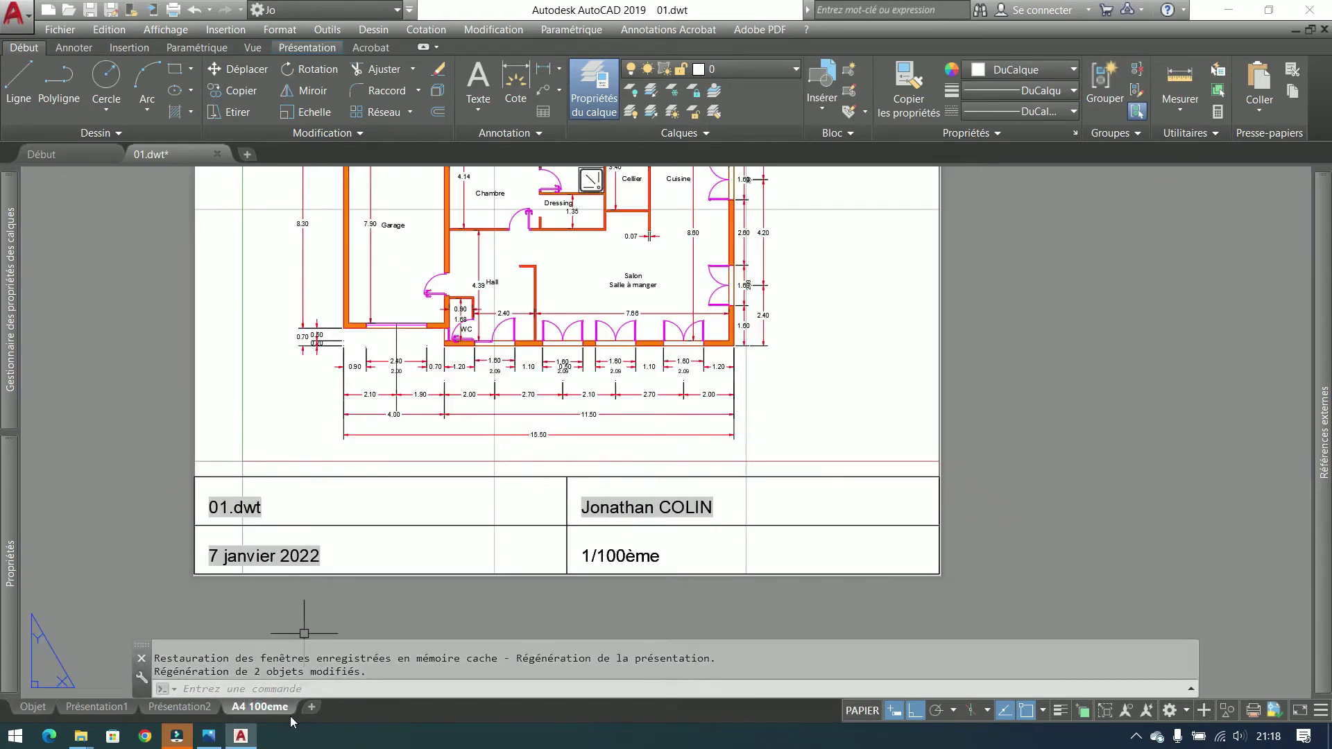
pyautogui.moveTo(214, 707)
pyautogui.click(33, 706)
# Add three new layers with default names and properties to the drawing
pyautogui.moveTo(8, 315)
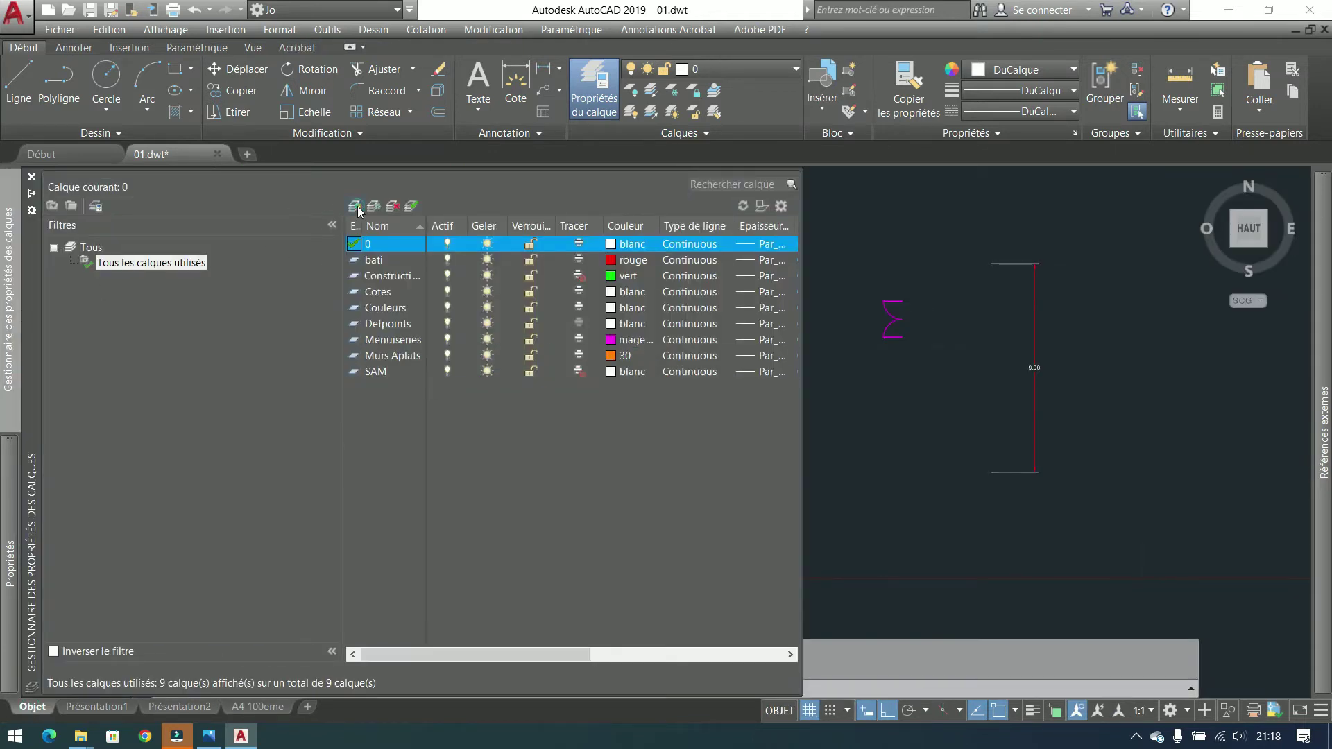
pyautogui.click(355, 206)
pyautogui.click(366, 260)
pyautogui.click(354, 206)
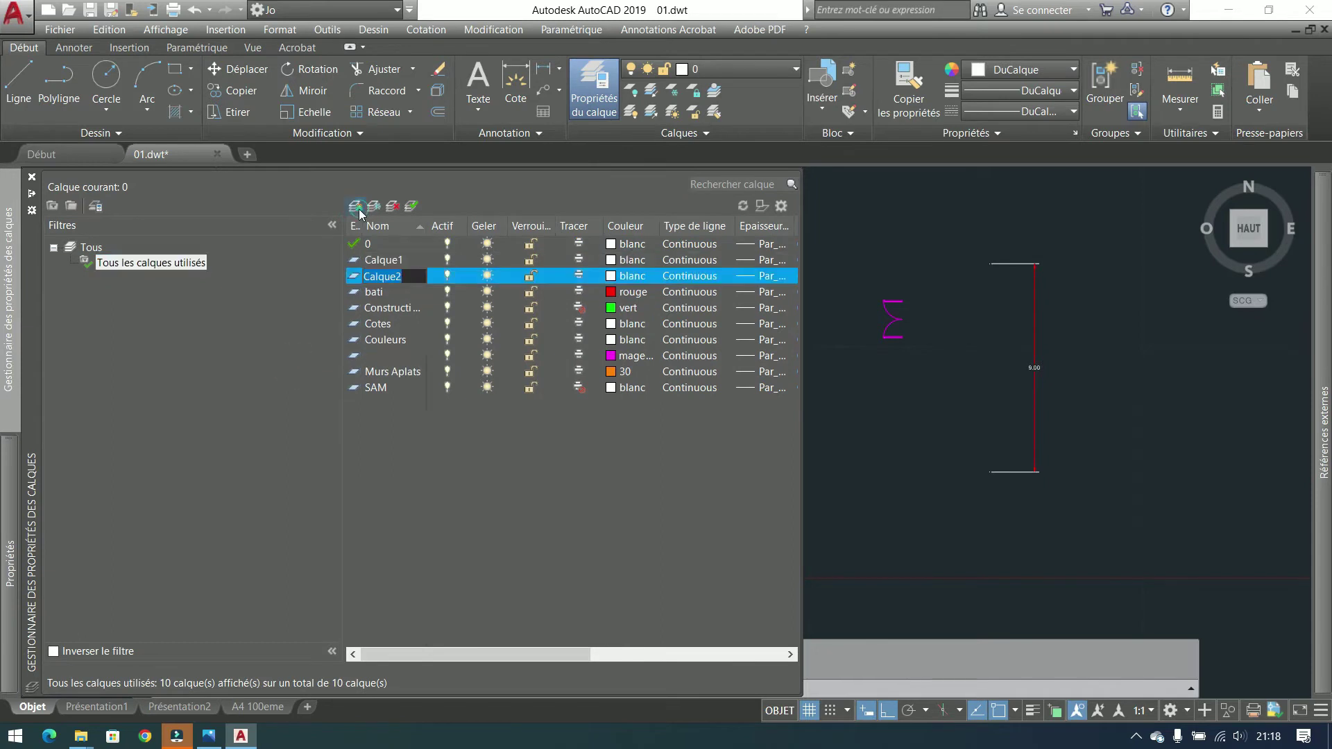
pyautogui.click(258, 401)
pyautogui.click(191, 408)
pyautogui.click(902, 434)
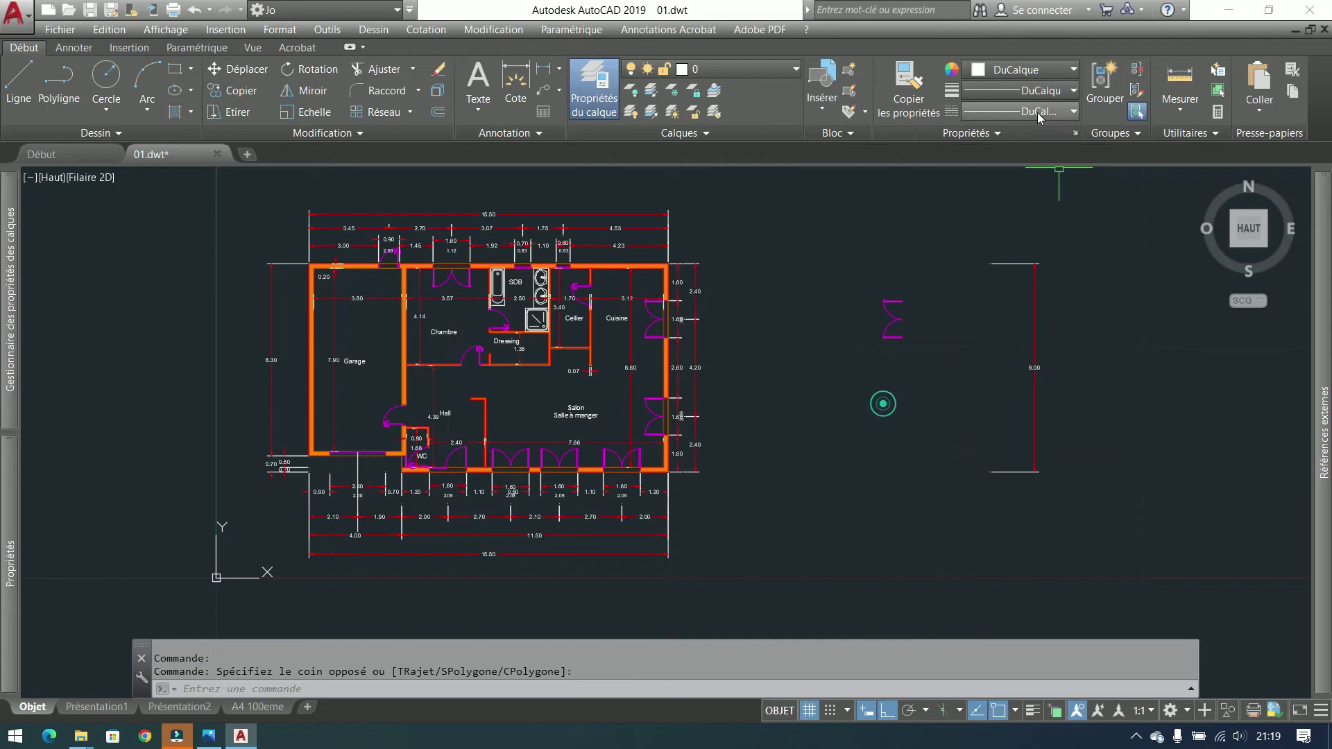
# Draw a horizontal polyline about 98.7 units long below the plan with the ACAD_ISO03W100 line type
pyautogui.moveTo(915, 379); pyautogui.dragTo(697, 382, button='middle')
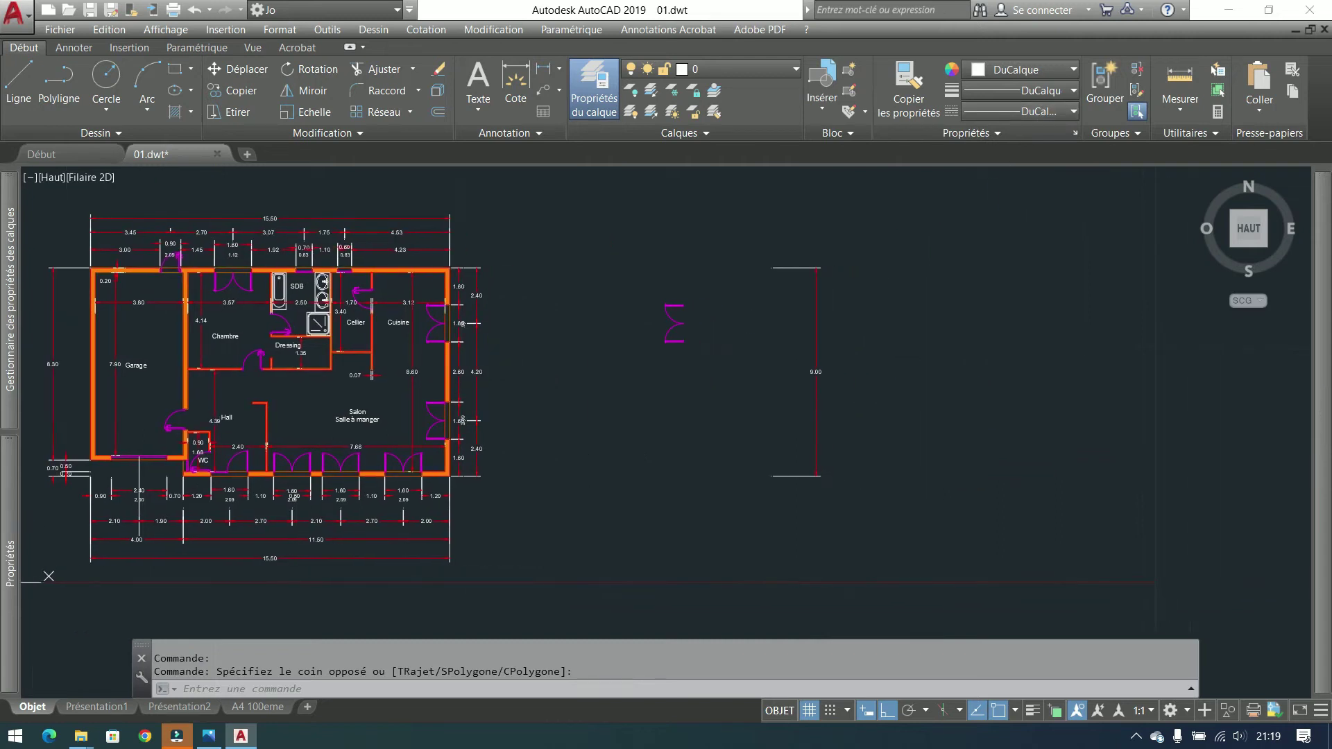
pyautogui.click(1017, 116)
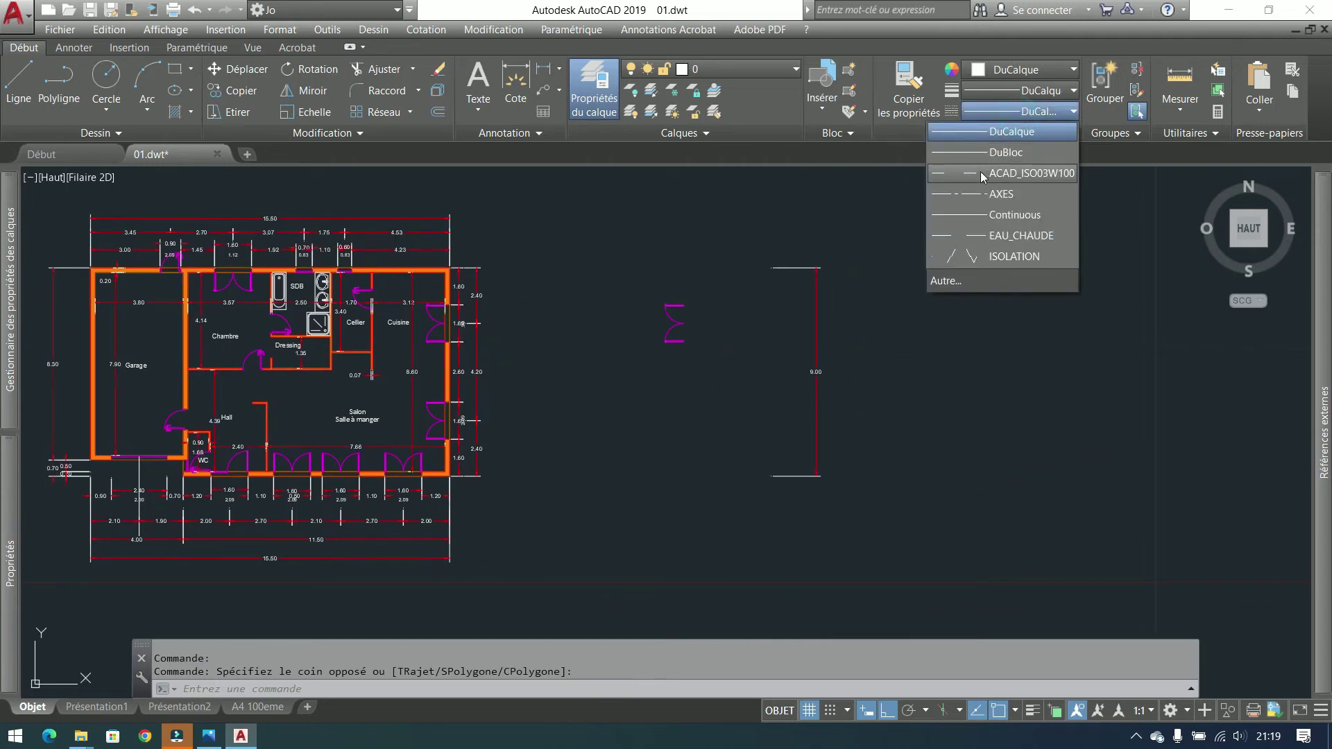
pyautogui.click(984, 177)
pyautogui.click(59, 83)
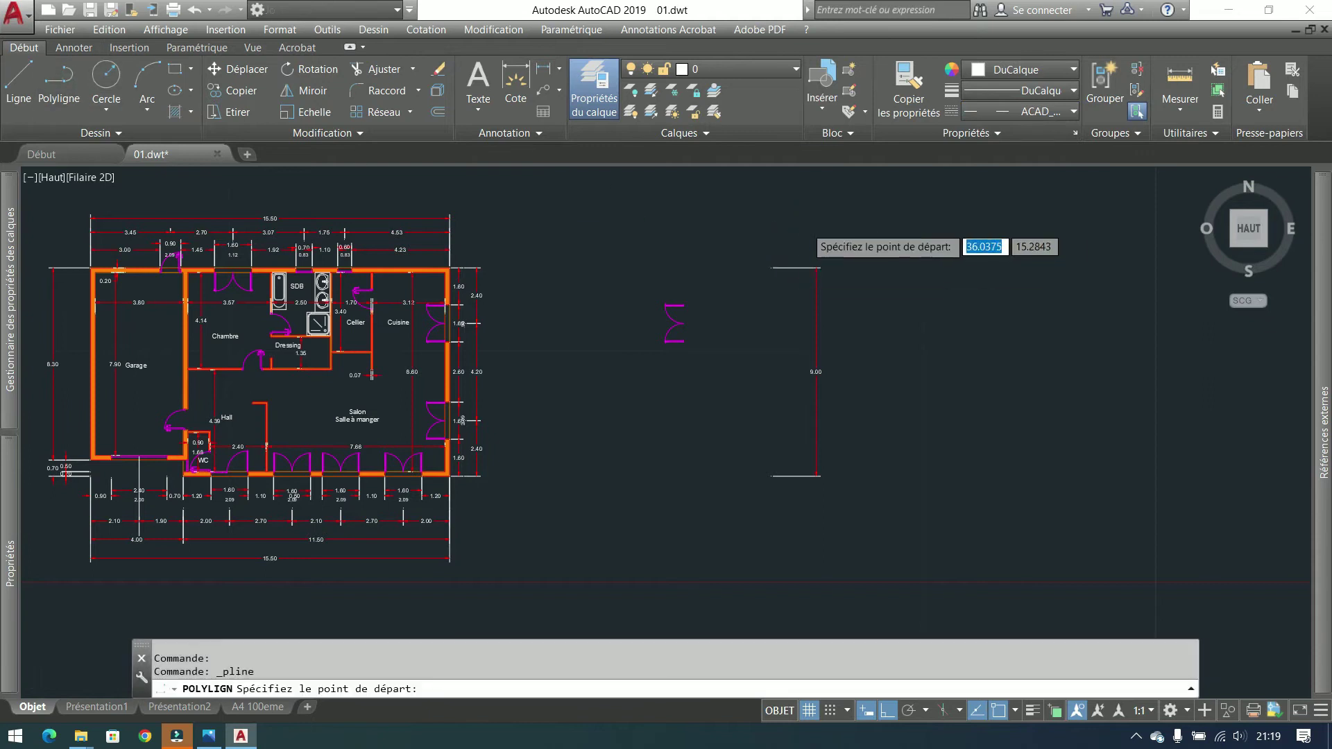
pyautogui.scroll(-4, 826, 225)
pyautogui.click(154, 482)
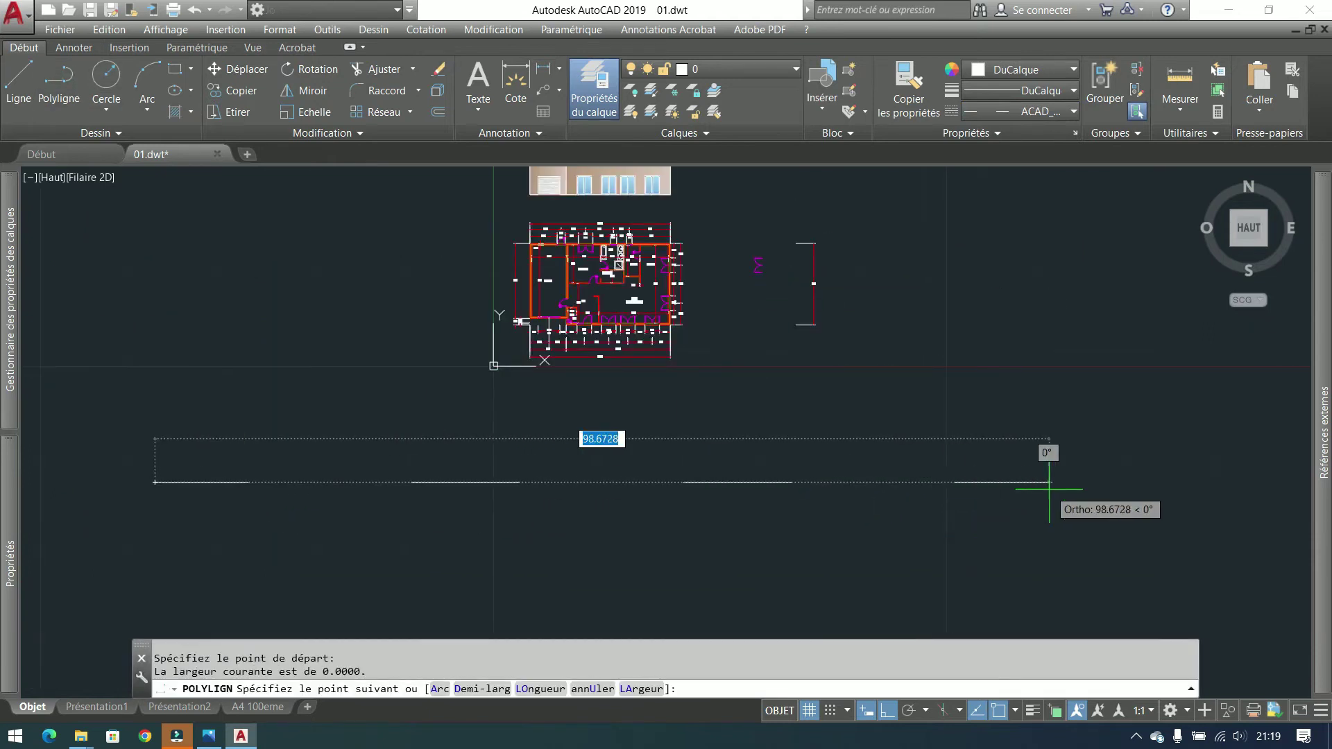
pyautogui.click(1049, 488)
pyautogui.press('Return')
# Assign the ACAD_ISO03W100 dashed polyline to the bati layer
pyautogui.click(1044, 472)
pyautogui.click(894, 511)
pyautogui.click(749, 74)
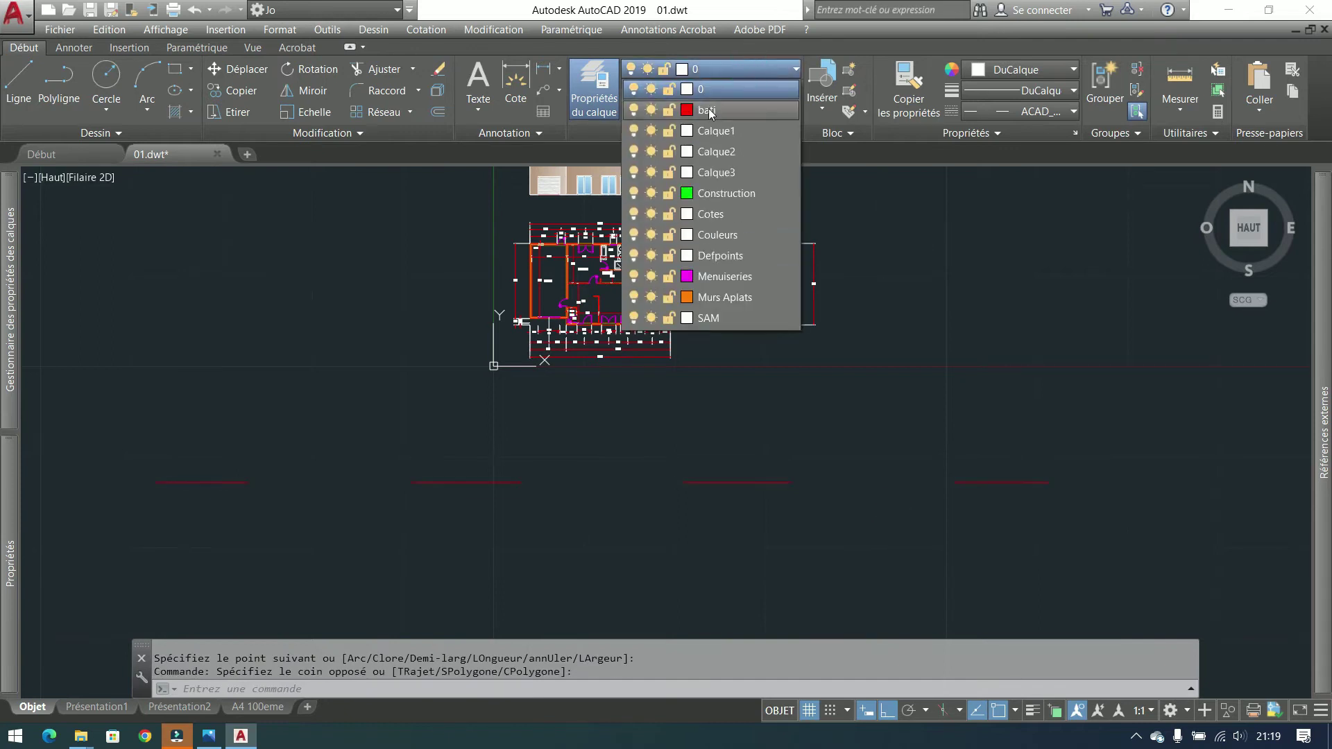
pyautogui.click(711, 111)
pyautogui.press('Escape')
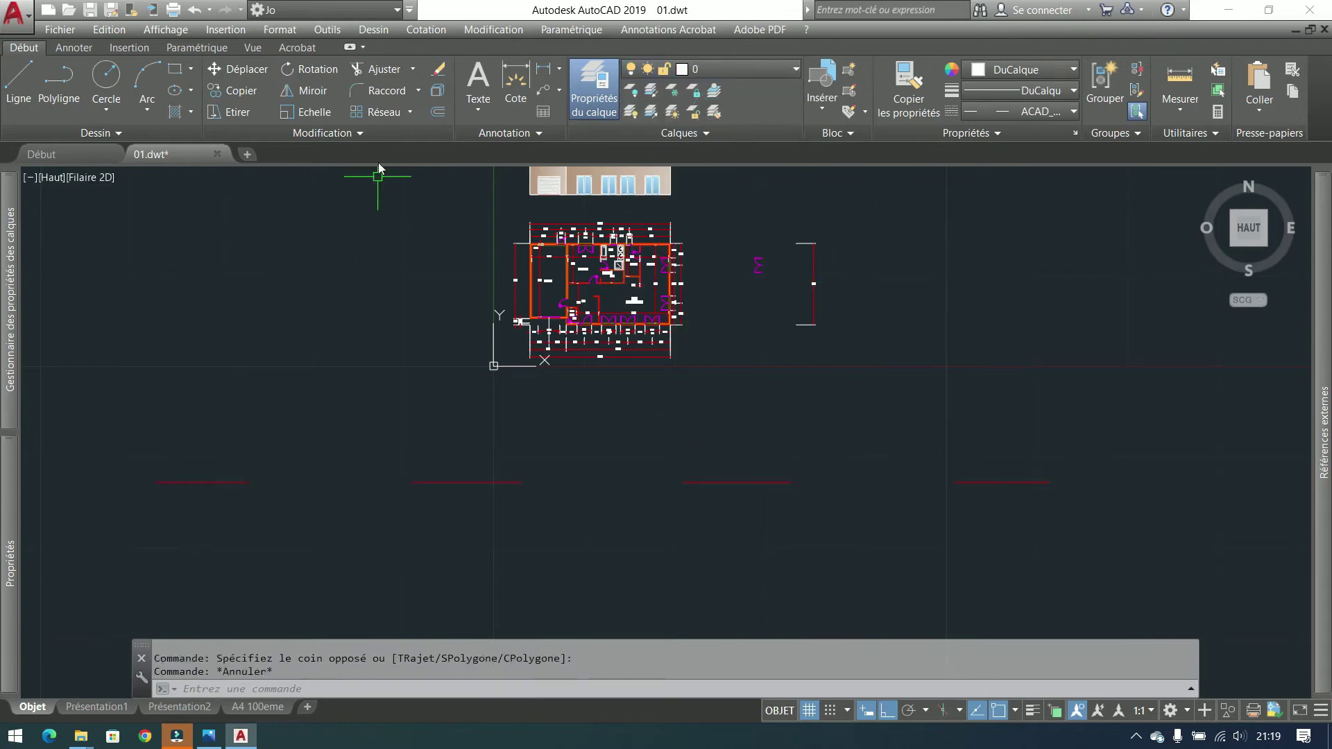
# Draw a longer horizontal polyline with the AXES line type just below the red dashed line
pyautogui.click(1027, 111)
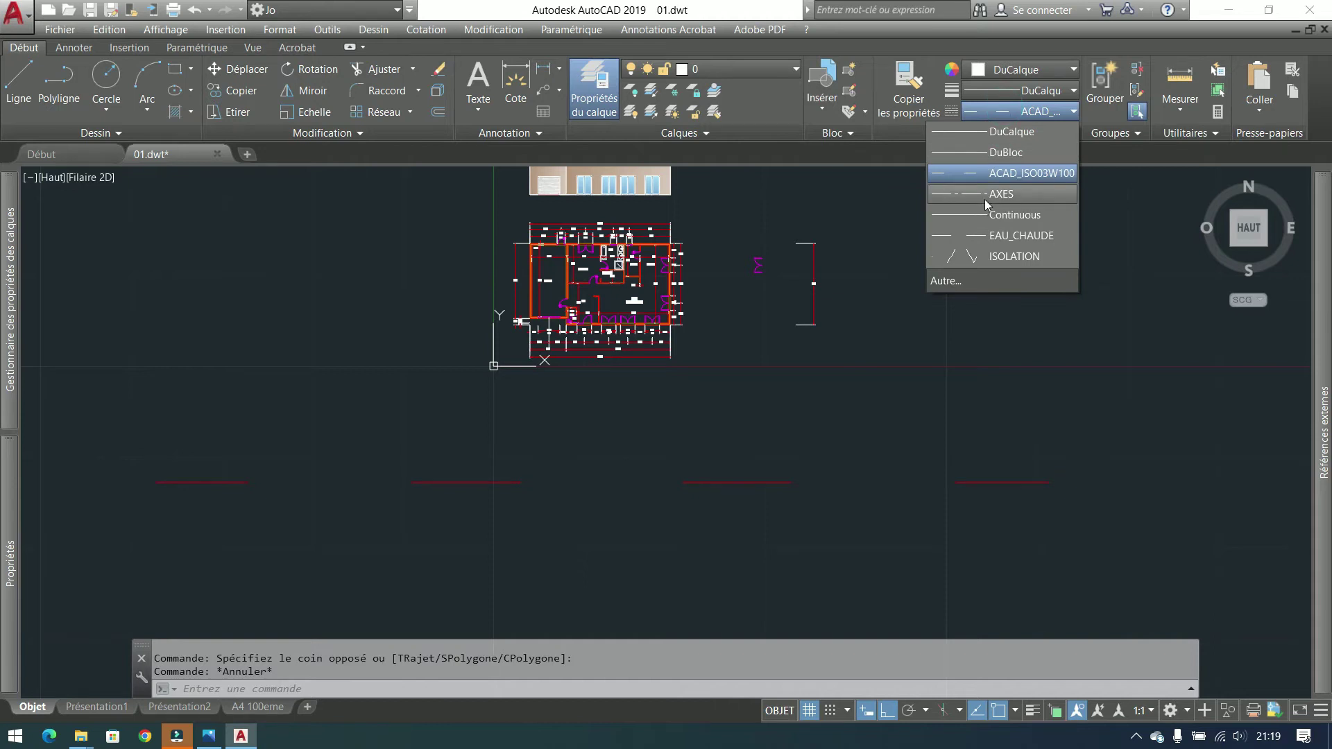
pyautogui.click(985, 195)
pyautogui.click(59, 79)
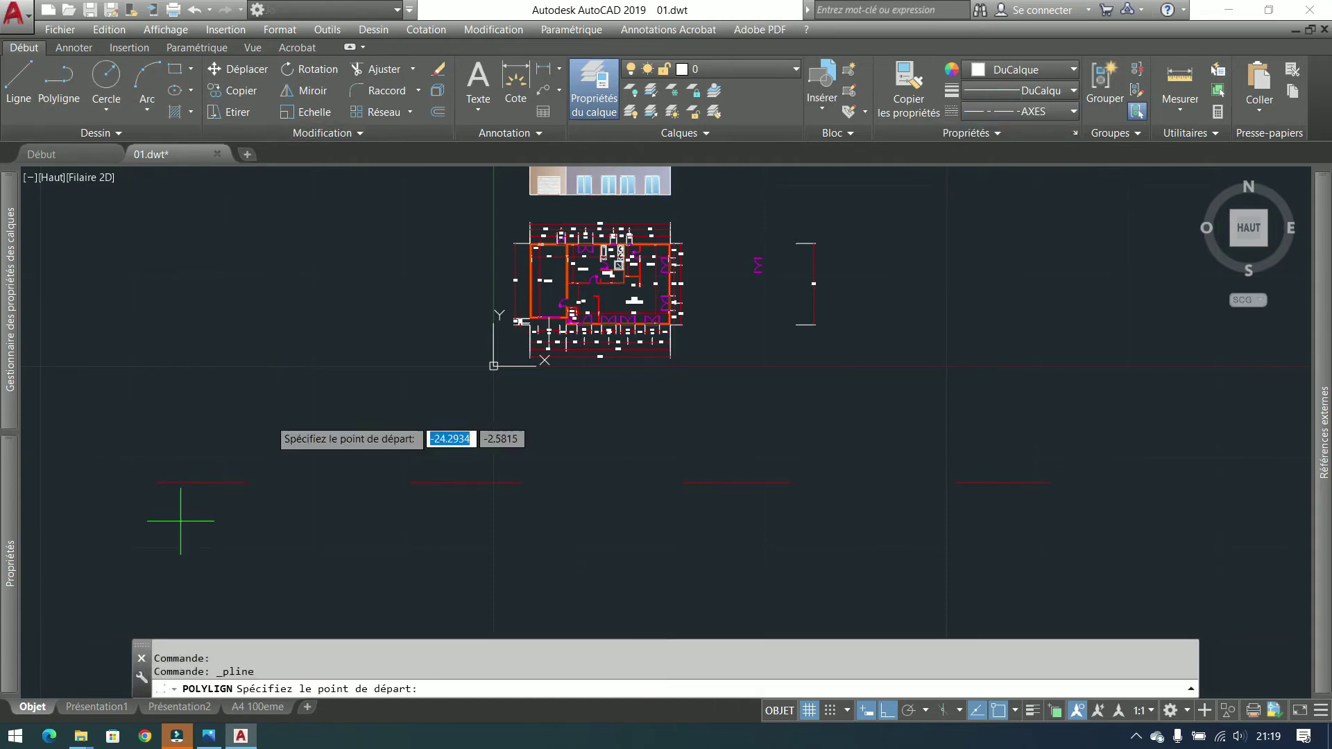
pyautogui.click(147, 533)
pyautogui.click(1203, 534)
pyautogui.press('Escape')
# Assign the AXES polyline to the Construction layer
pyautogui.click(1097, 510)
pyautogui.click(820, 556)
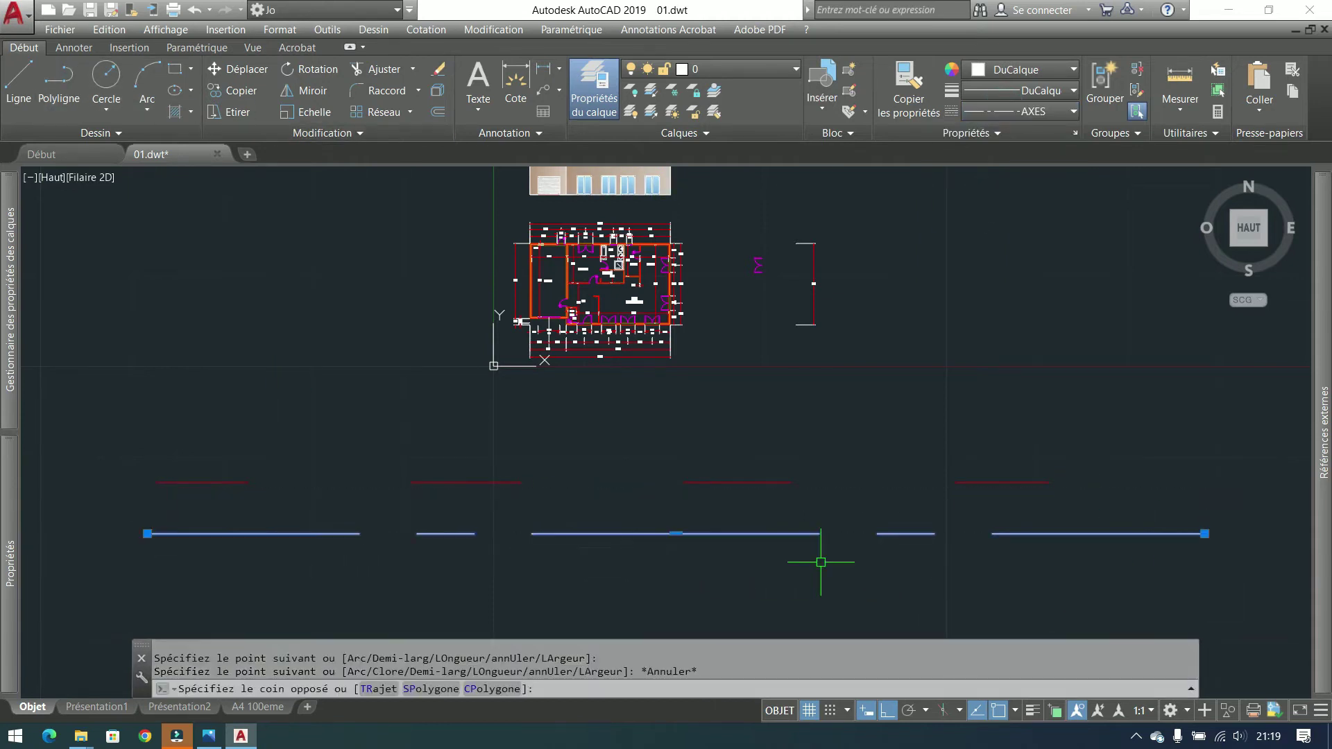
pyautogui.click(777, 70)
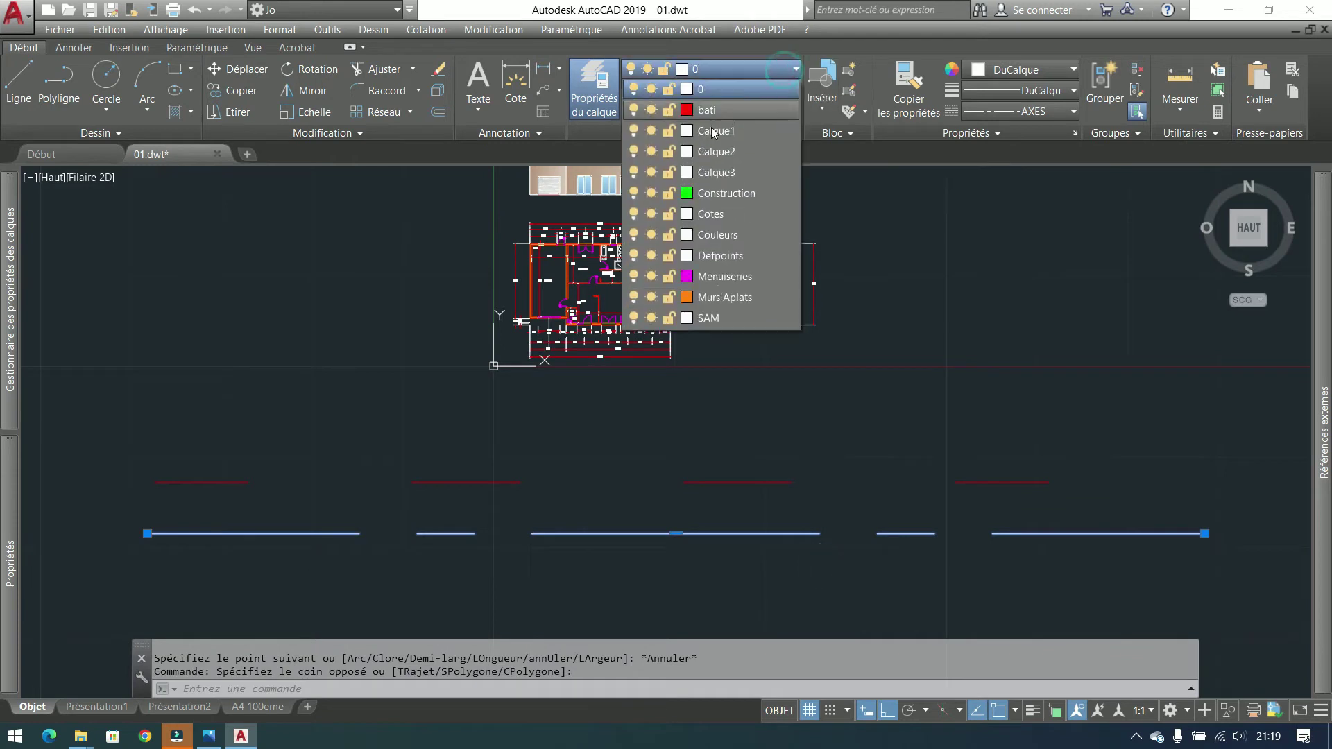
pyautogui.click(714, 191)
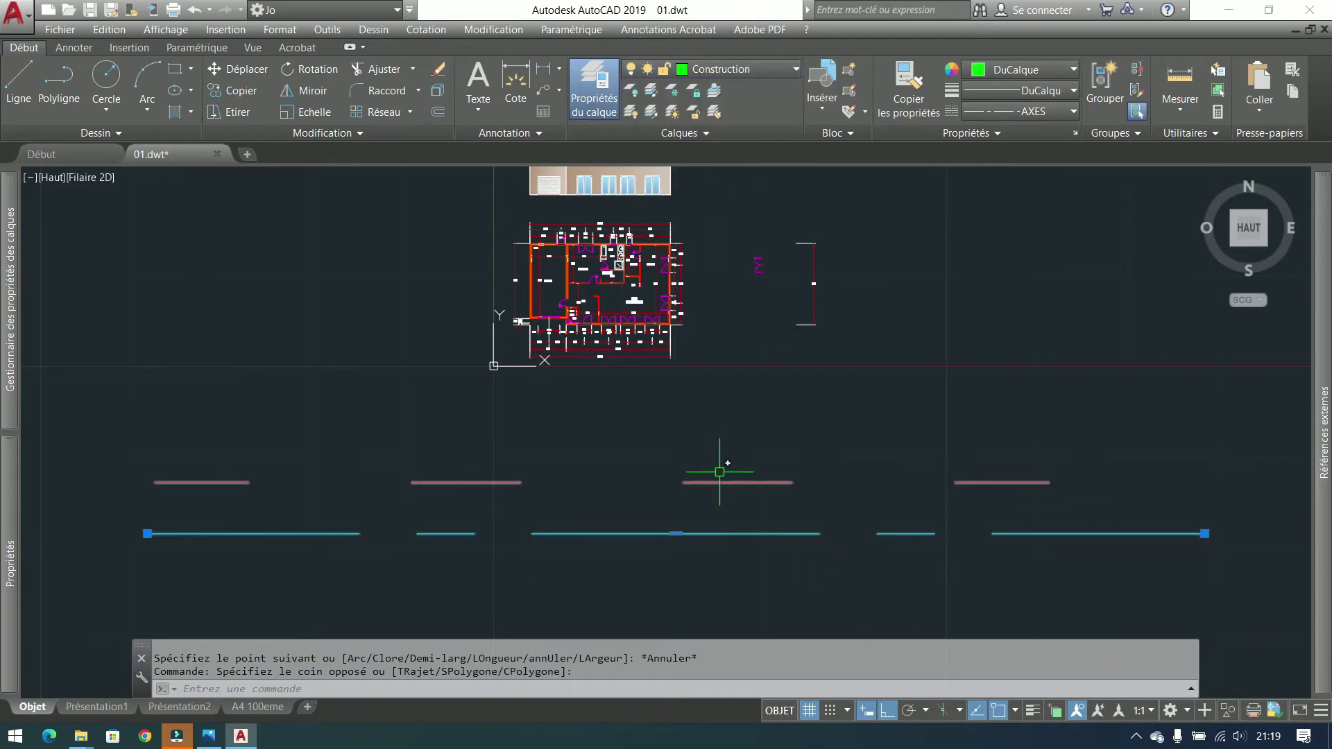
pyautogui.press('Escape')
# Draw a horizontal polyline with the ISOLATION line type below the green axis line
pyautogui.scroll(-3, 715, 458)
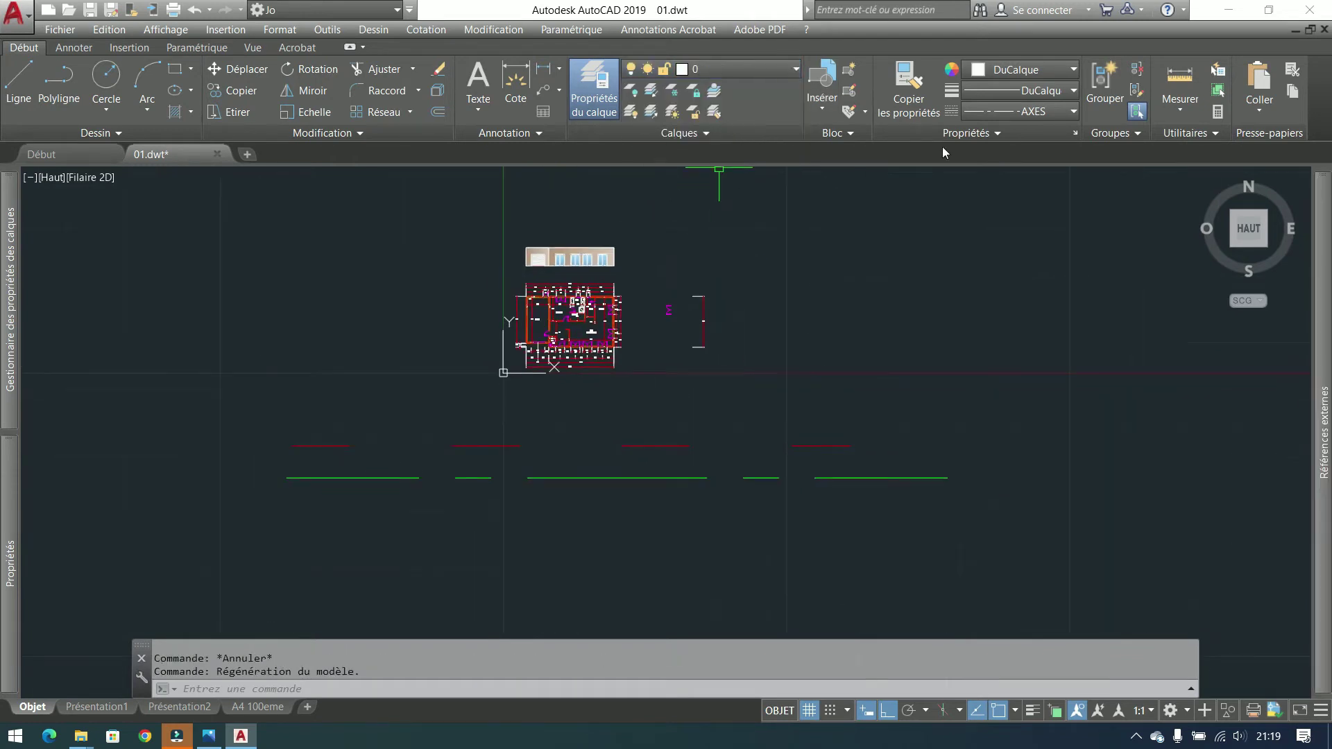
pyautogui.click(1027, 112)
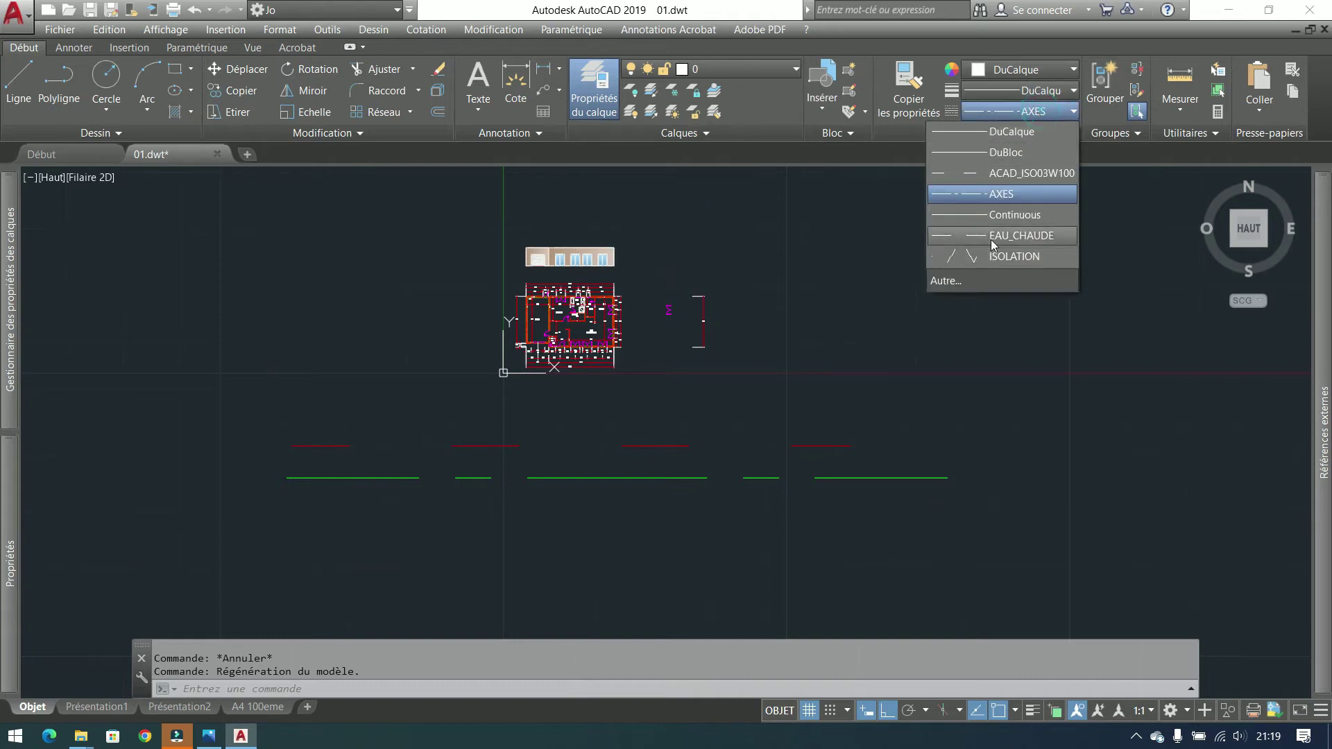
pyautogui.click(997, 257)
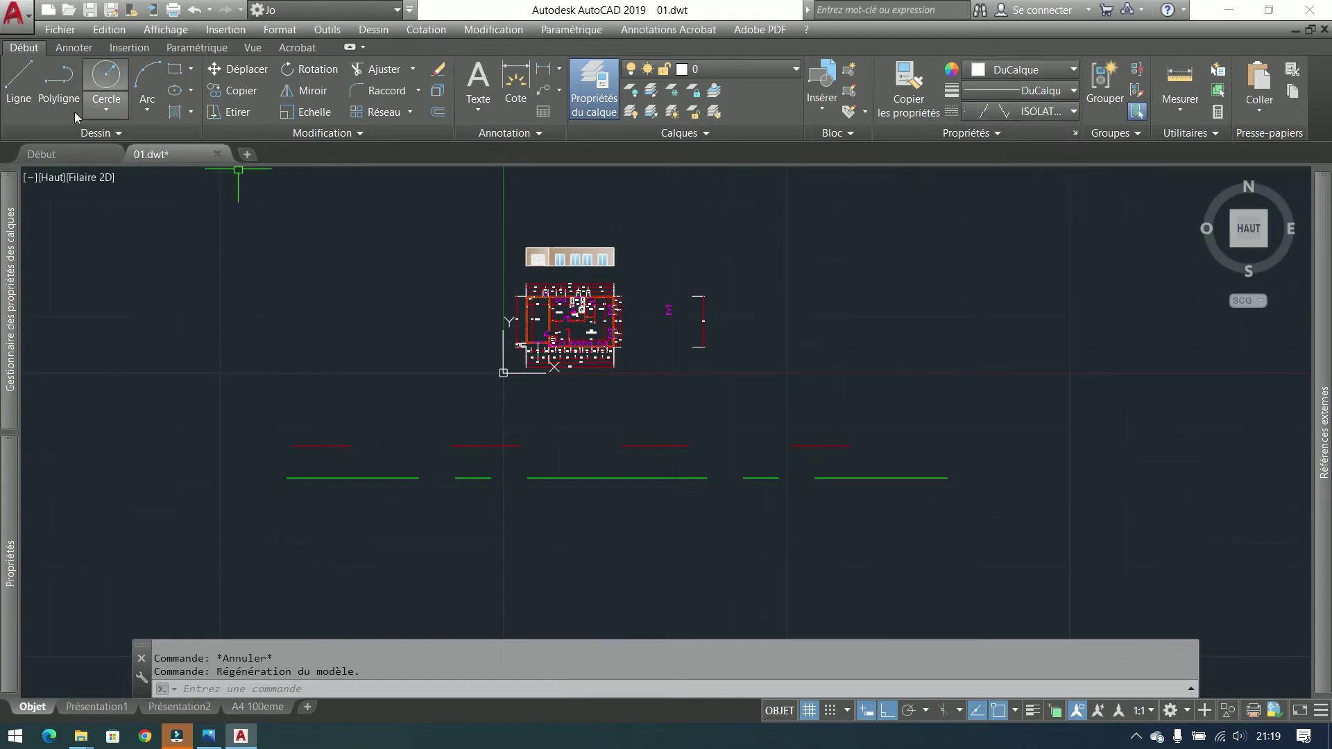
pyautogui.click(59, 77)
pyautogui.click(242, 541)
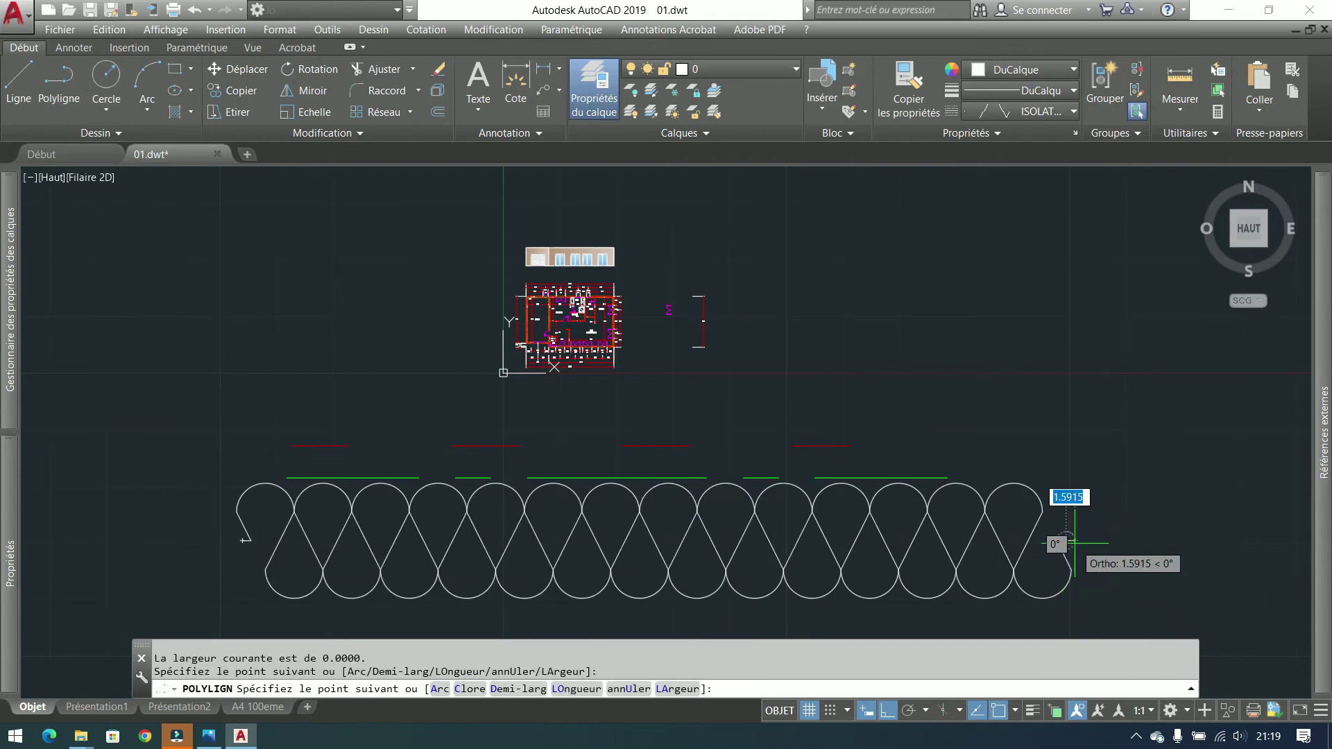
pyautogui.press('Escape')
# Assign the horizontal ISOLATION polyline to the Menuiseries layer
pyautogui.click(1107, 527)
pyautogui.click(922, 566)
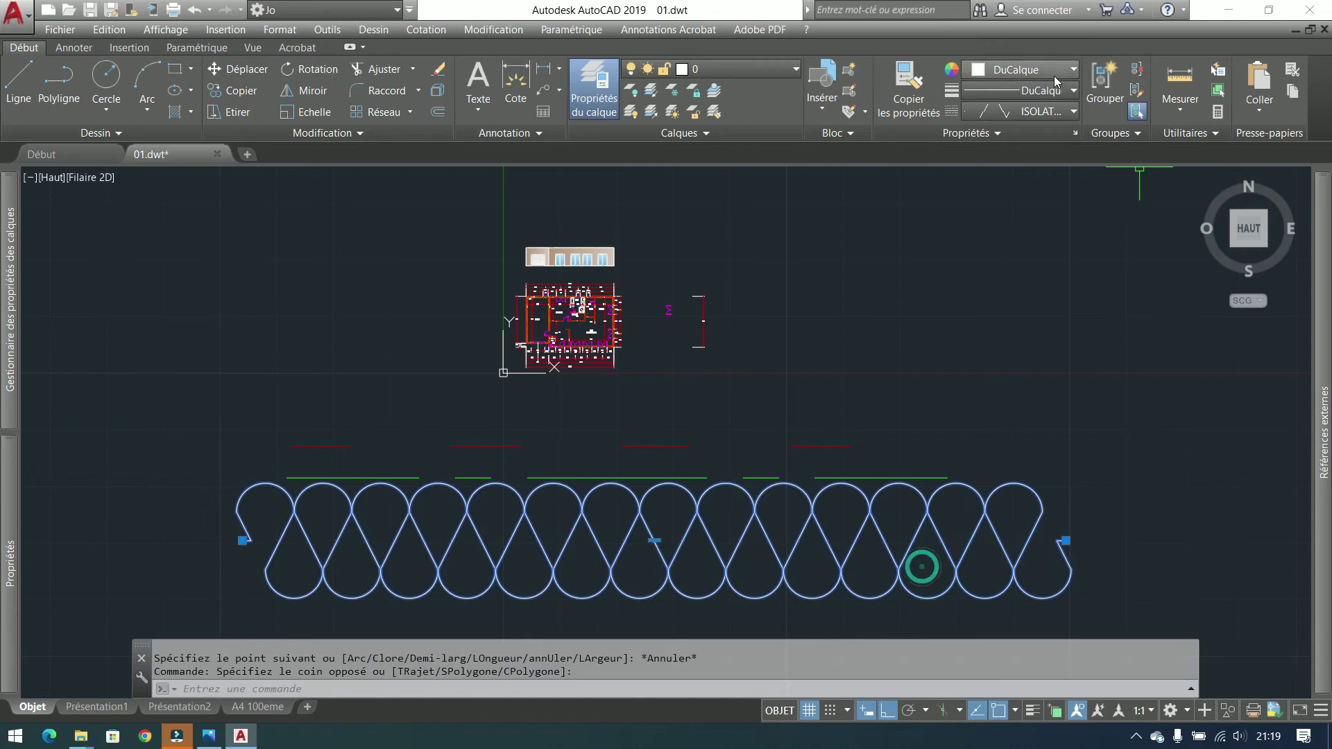
pyautogui.click(770, 69)
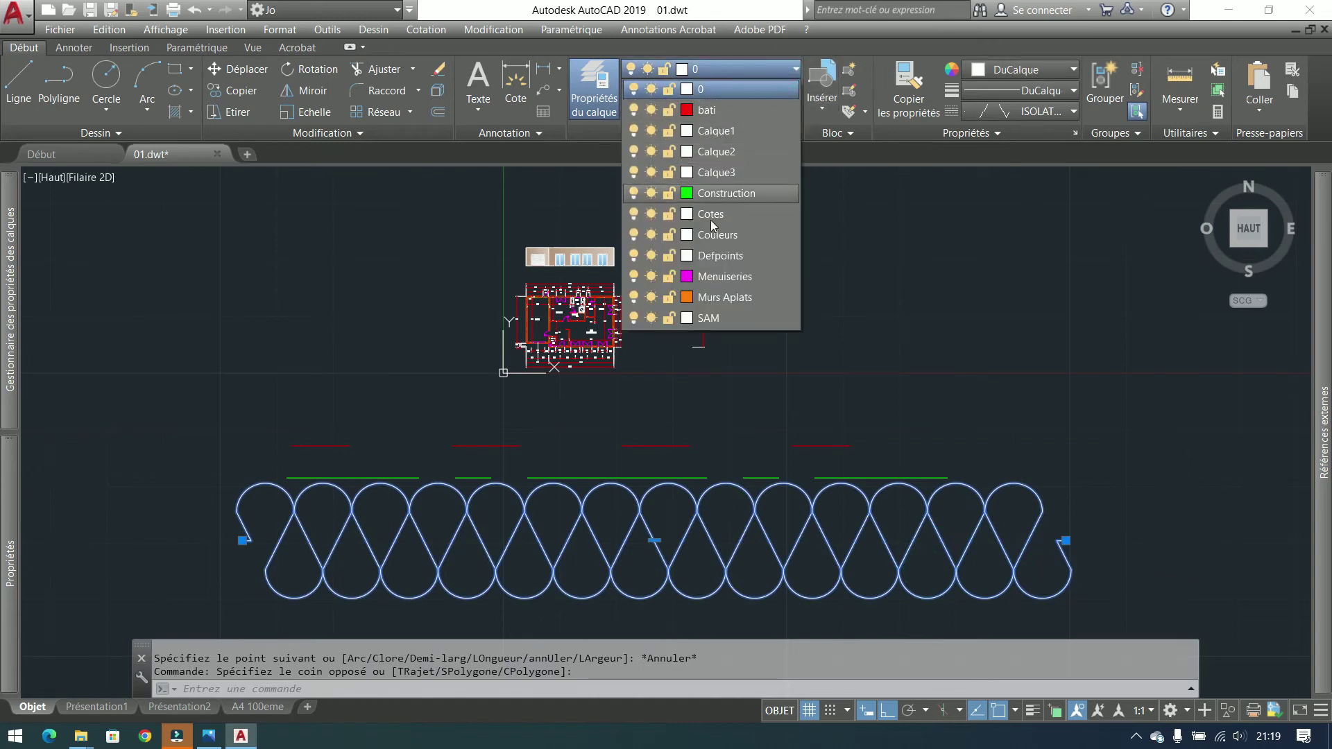
pyautogui.click(713, 277)
pyautogui.press('Escape')
# Draw a vertical ISOLATION polyline in the empty area well to the right of the plan
pyautogui.moveTo(797, 332); pyautogui.dragTo(733, 309, button='middle')
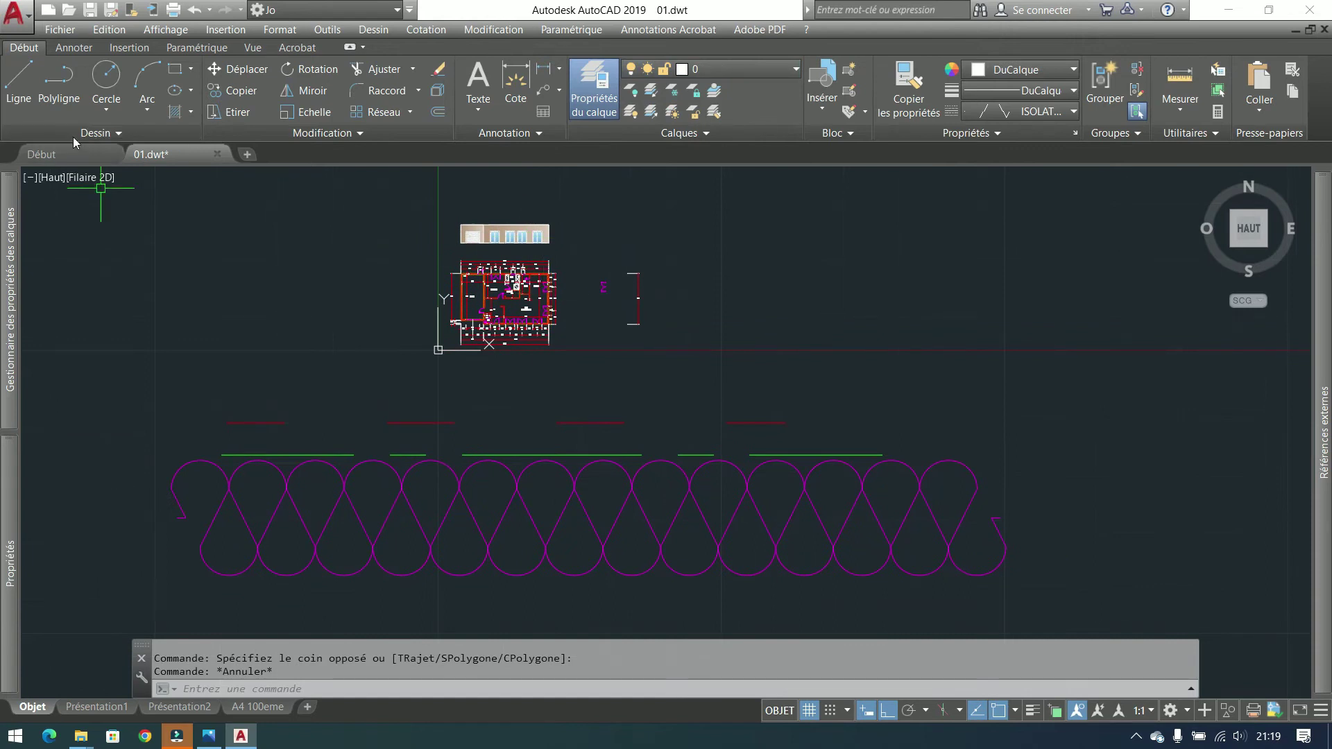
pyautogui.click(59, 84)
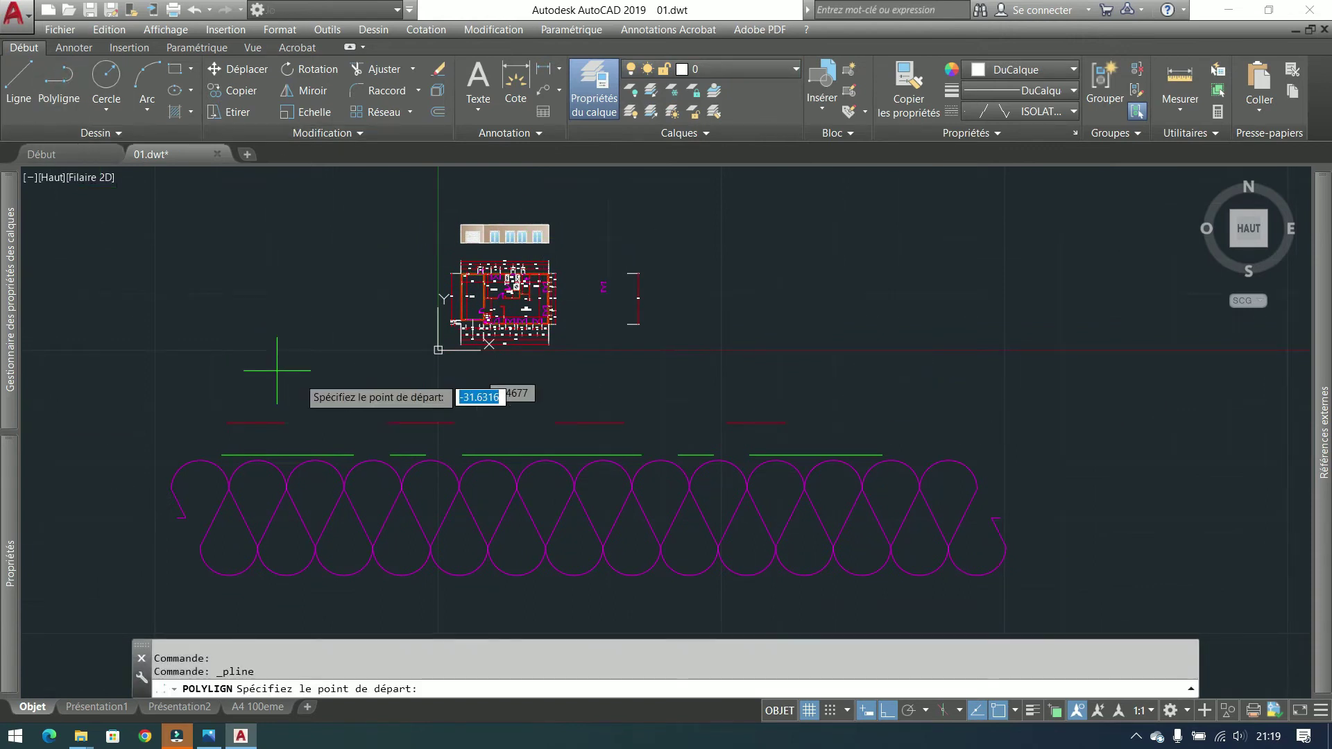
pyautogui.scroll(-2, 506, 336)
pyautogui.click(872, 254)
pyautogui.click(872, 528)
pyautogui.press('Escape')
# Assign the vertical ISOLATION polyline to the Murs Aplats layer
pyautogui.click(975, 363)
pyautogui.click(798, 440)
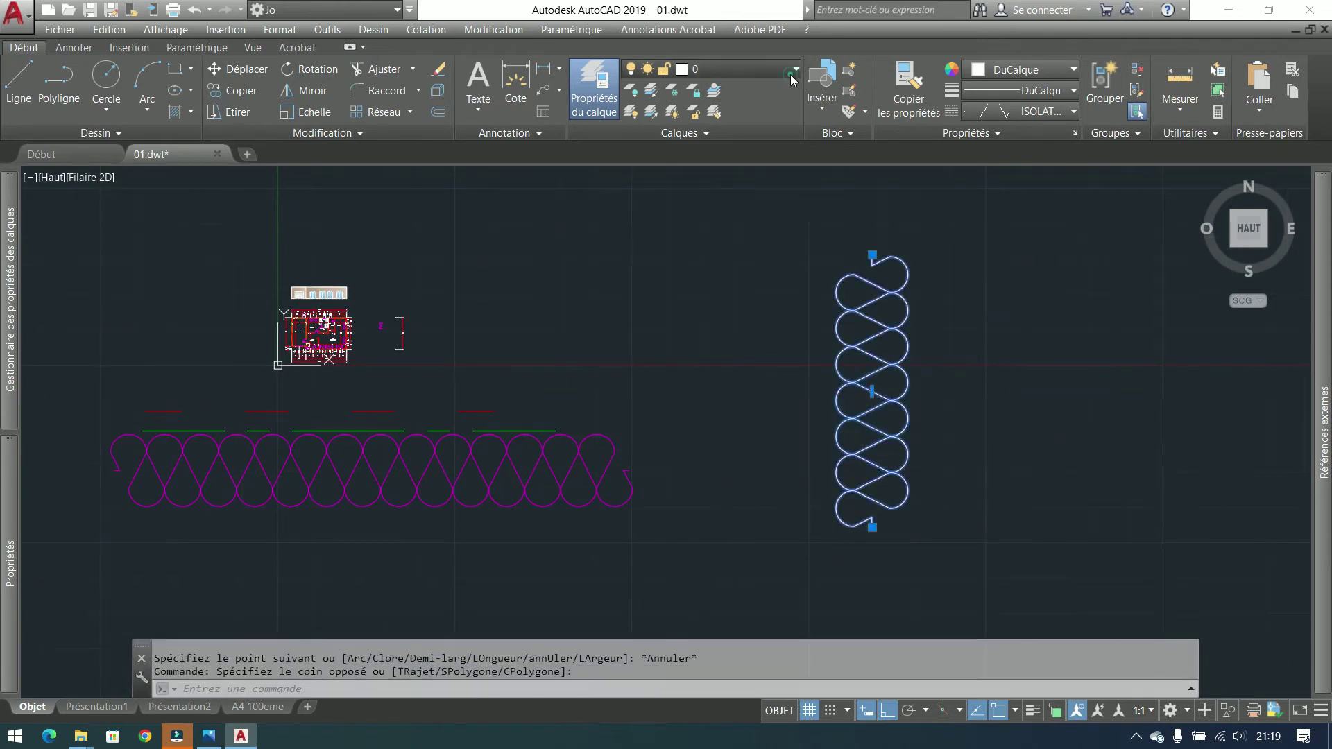
pyautogui.click(793, 71)
pyautogui.click(710, 298)
pyautogui.press('Escape')
pyautogui.moveTo(728, 291); pyautogui.dragTo(858, 257, button='middle')
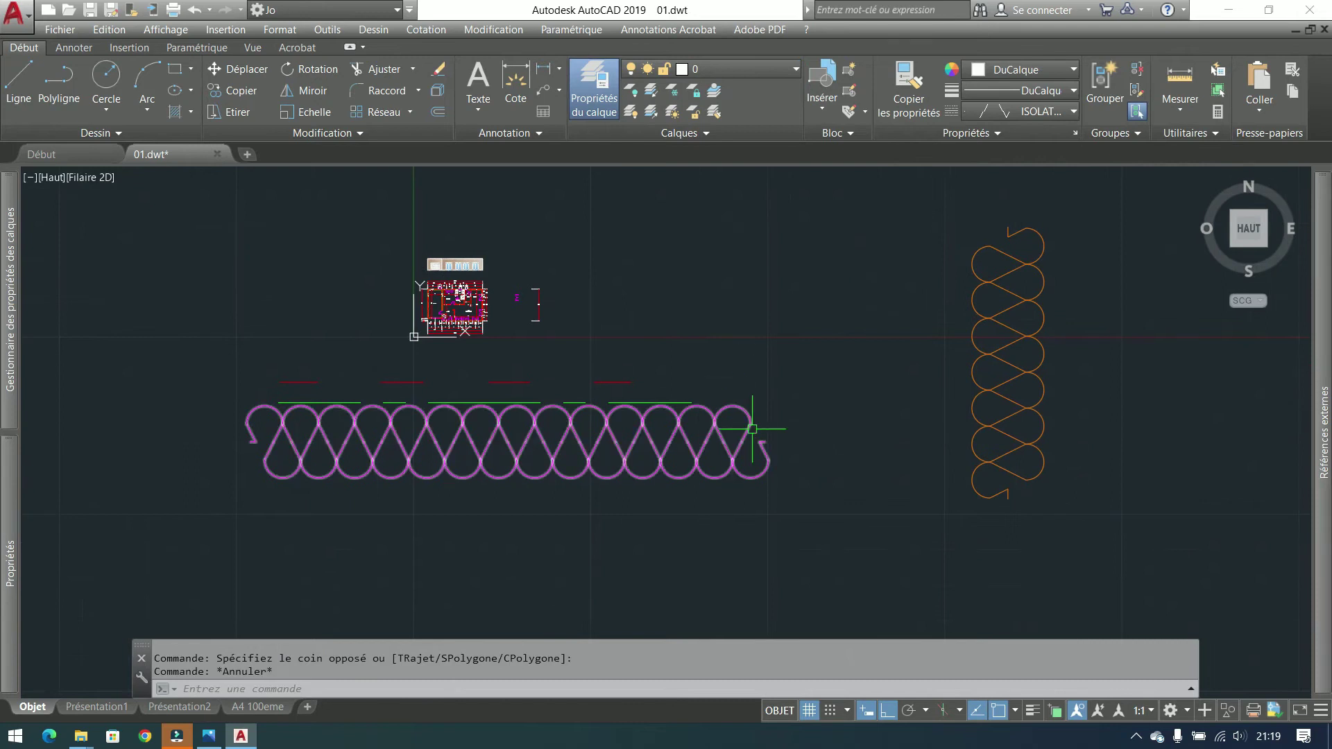
pyautogui.click(1203, 383)
pyautogui.press('Escape')
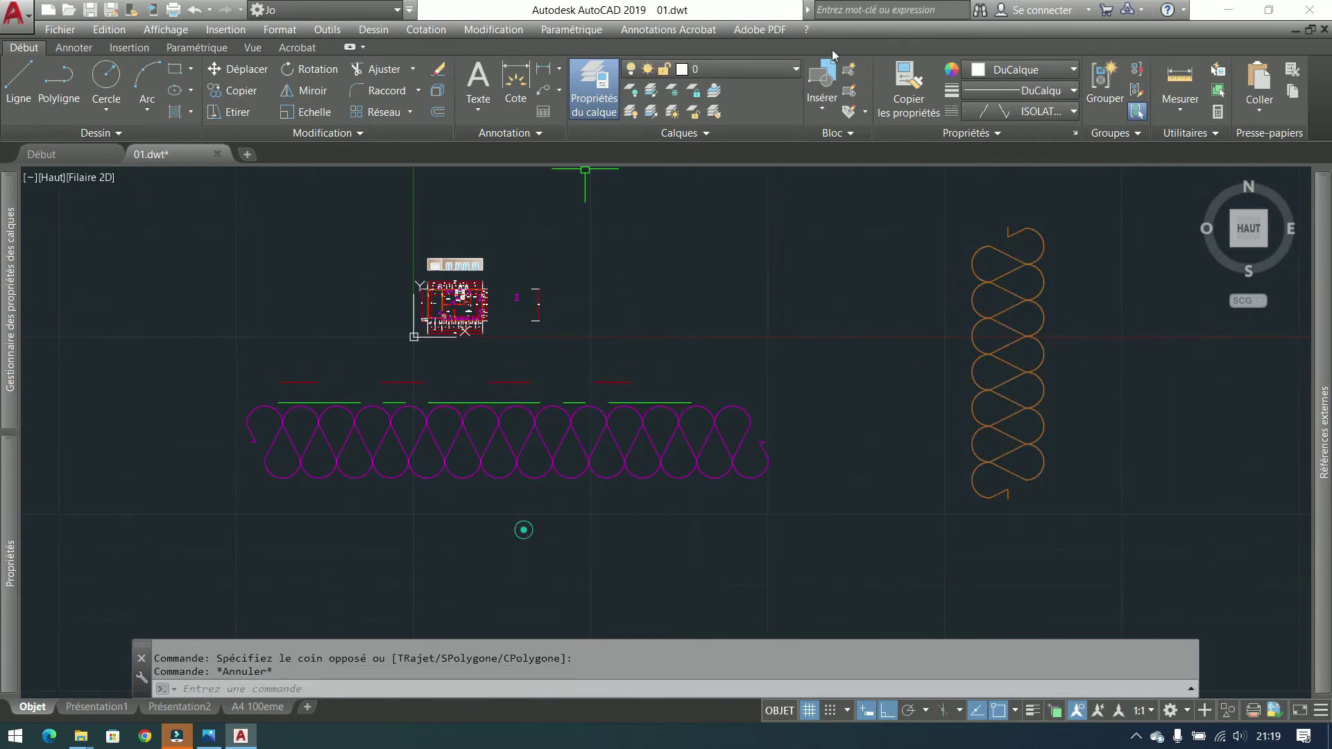
pyautogui.click(734, 74)
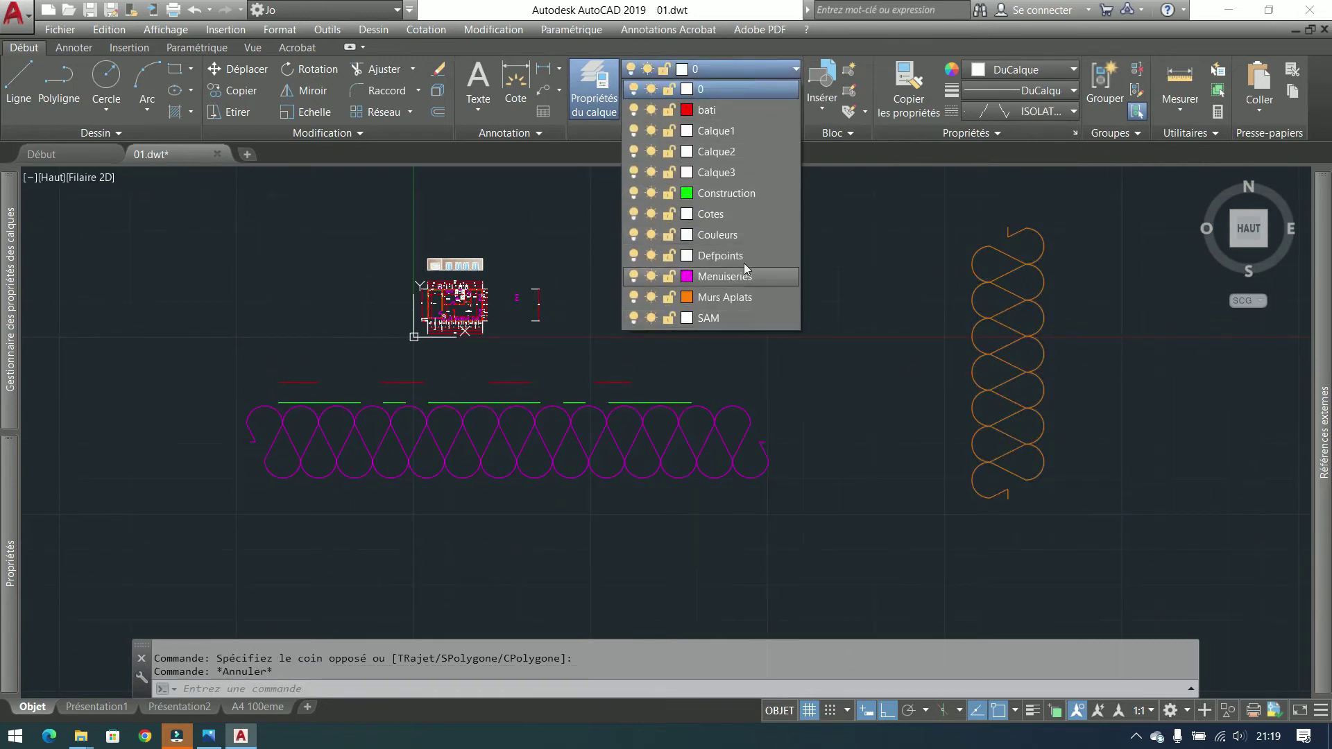
pyautogui.press('Escape')
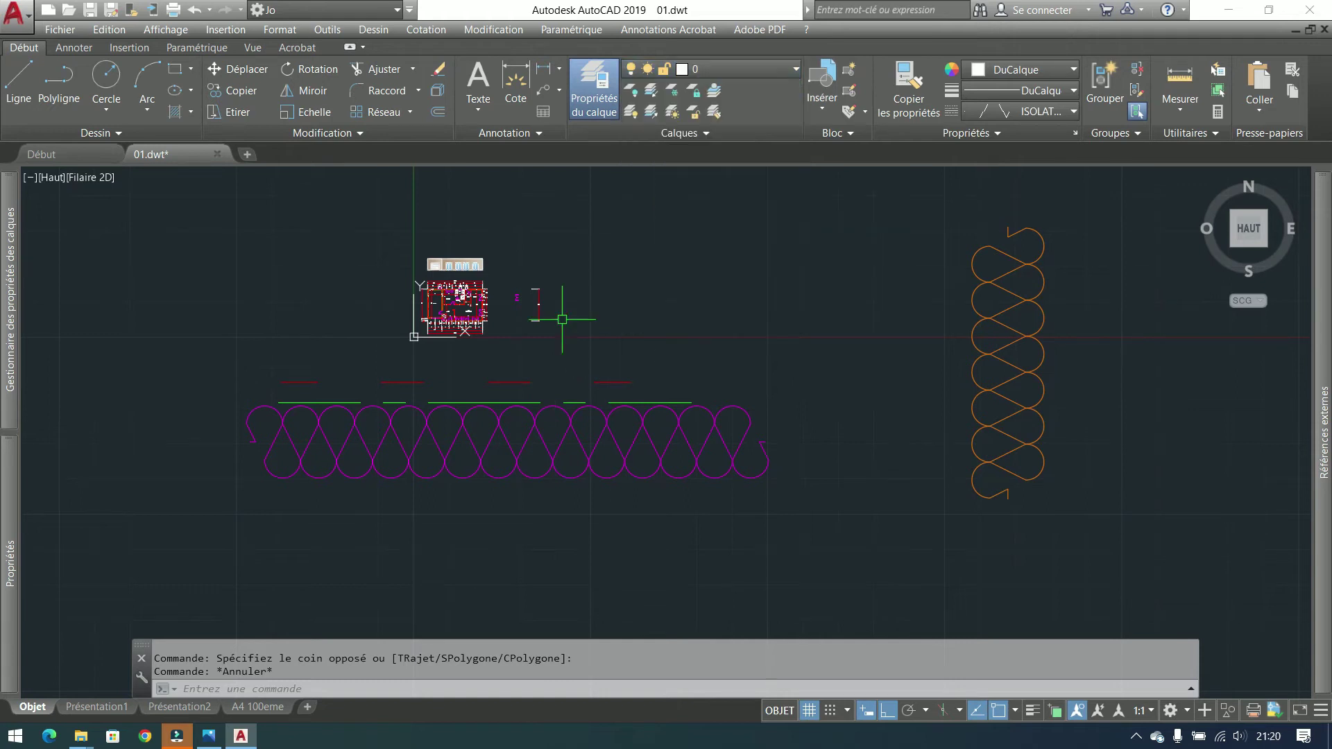
# Delete the whole floor plan with its dimensions and the facade elevation above it, keeping the copied window and isolated dimension
pyautogui.scroll(2, 482, 281)
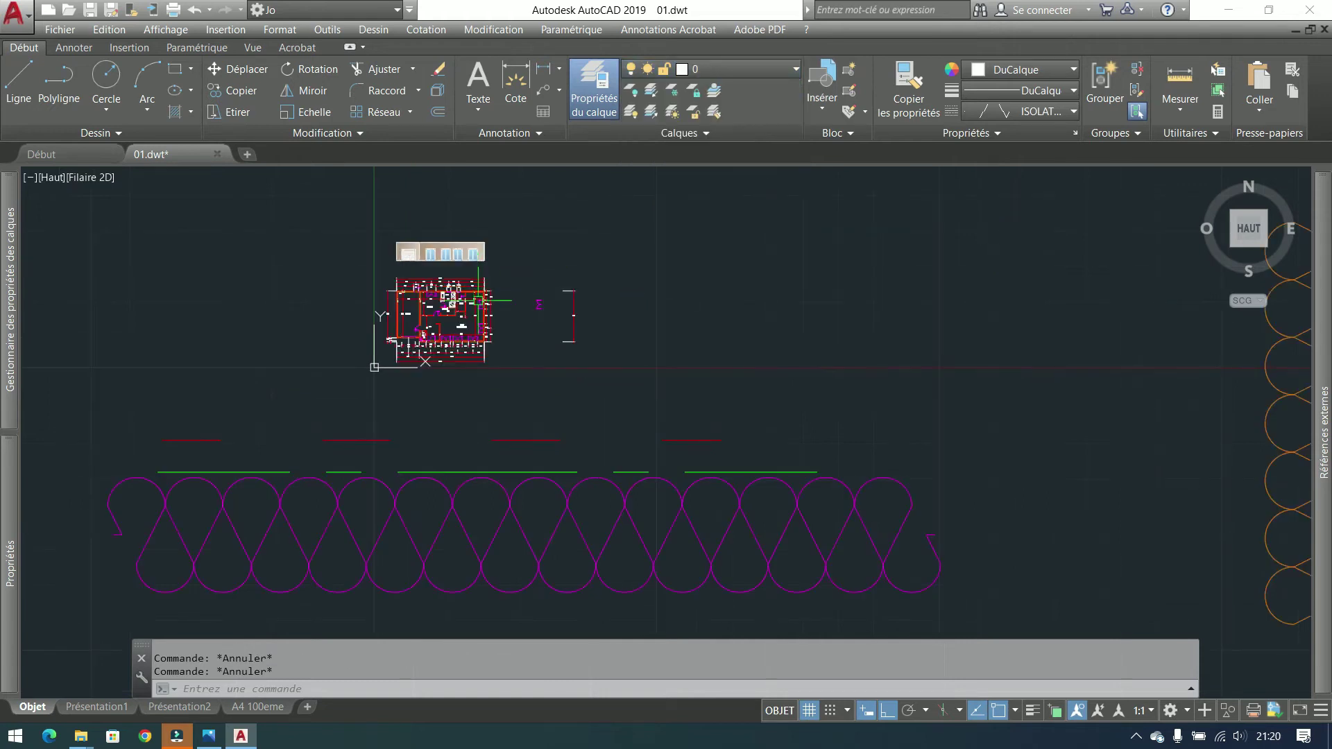
pyautogui.click(507, 221)
pyautogui.click(262, 410)
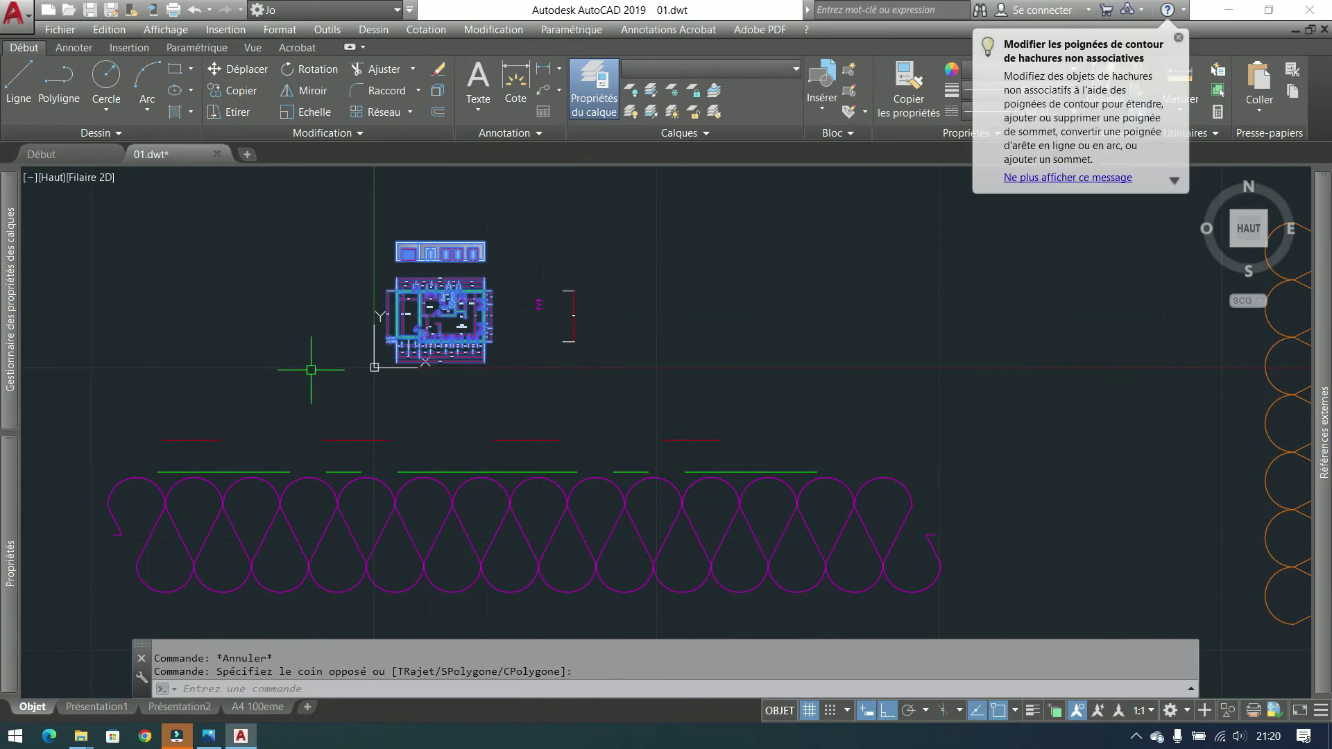
pyautogui.press('Delete')
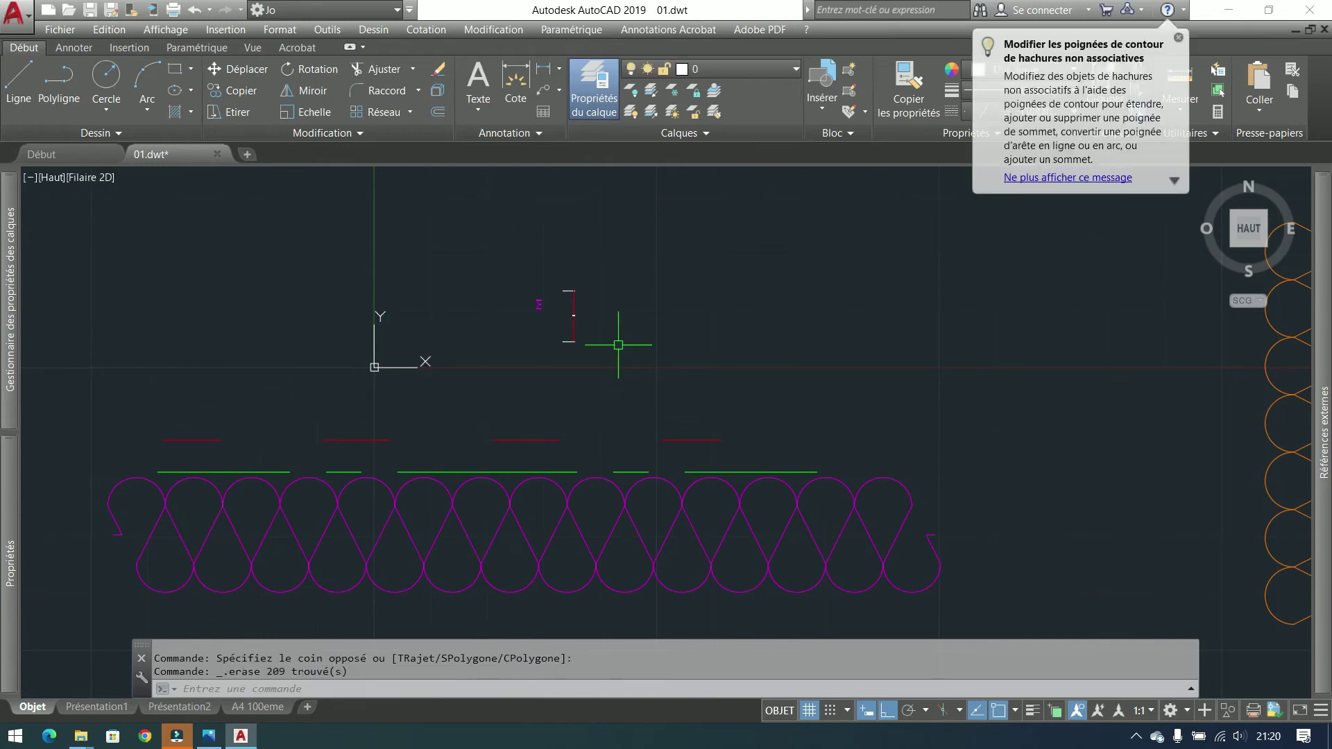
pyautogui.click(853, 238)
pyautogui.click(985, 253)
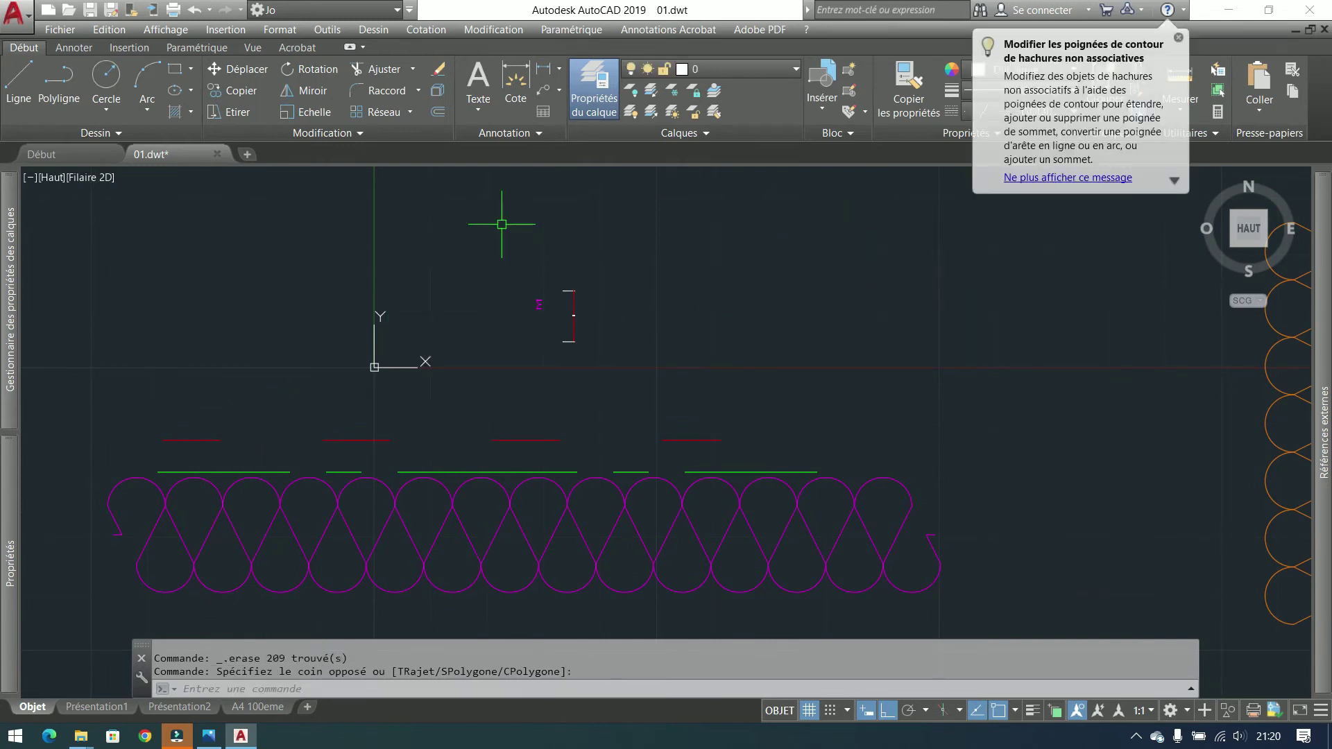
pyautogui.click(60, 29)
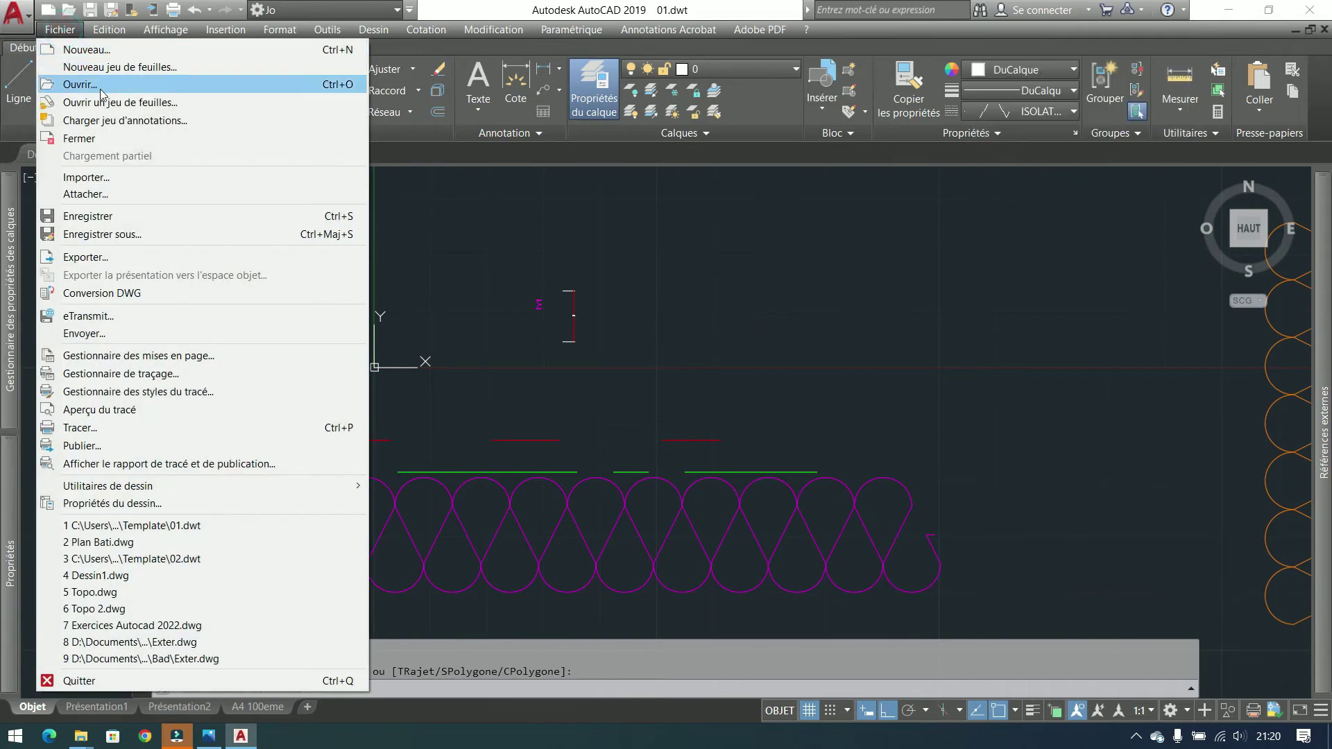
pyautogui.click(703, 285)
pyautogui.click(634, 236)
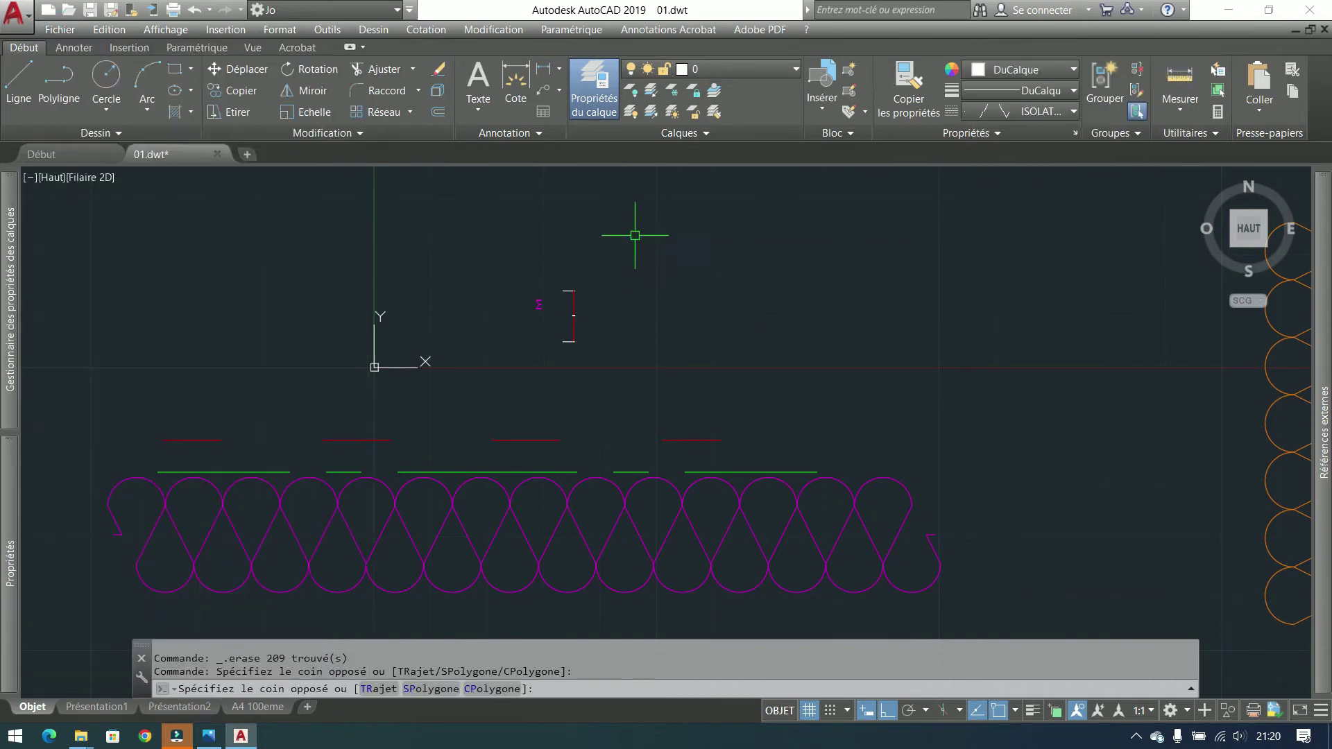
pyautogui.moveTo(634, 236); pyautogui.dragTo(696, 218, button='middle')
pyautogui.scroll(-2, 618, 228)
pyautogui.moveTo(618, 229); pyautogui.dragTo(625, 305, button='middle')
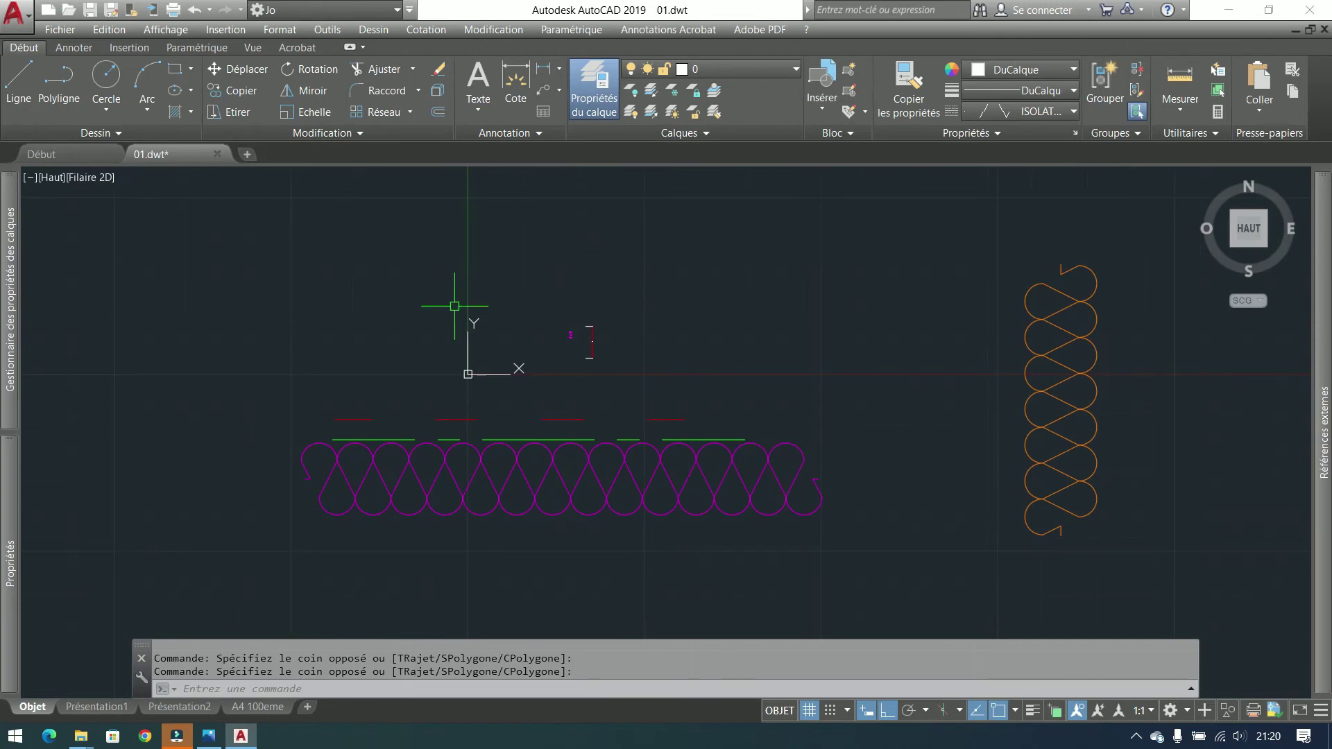
# Purge all unused named elements from the drawing, accepting the removal of every item at once, and leave the purge dialog
pyautogui.click(72, 30)
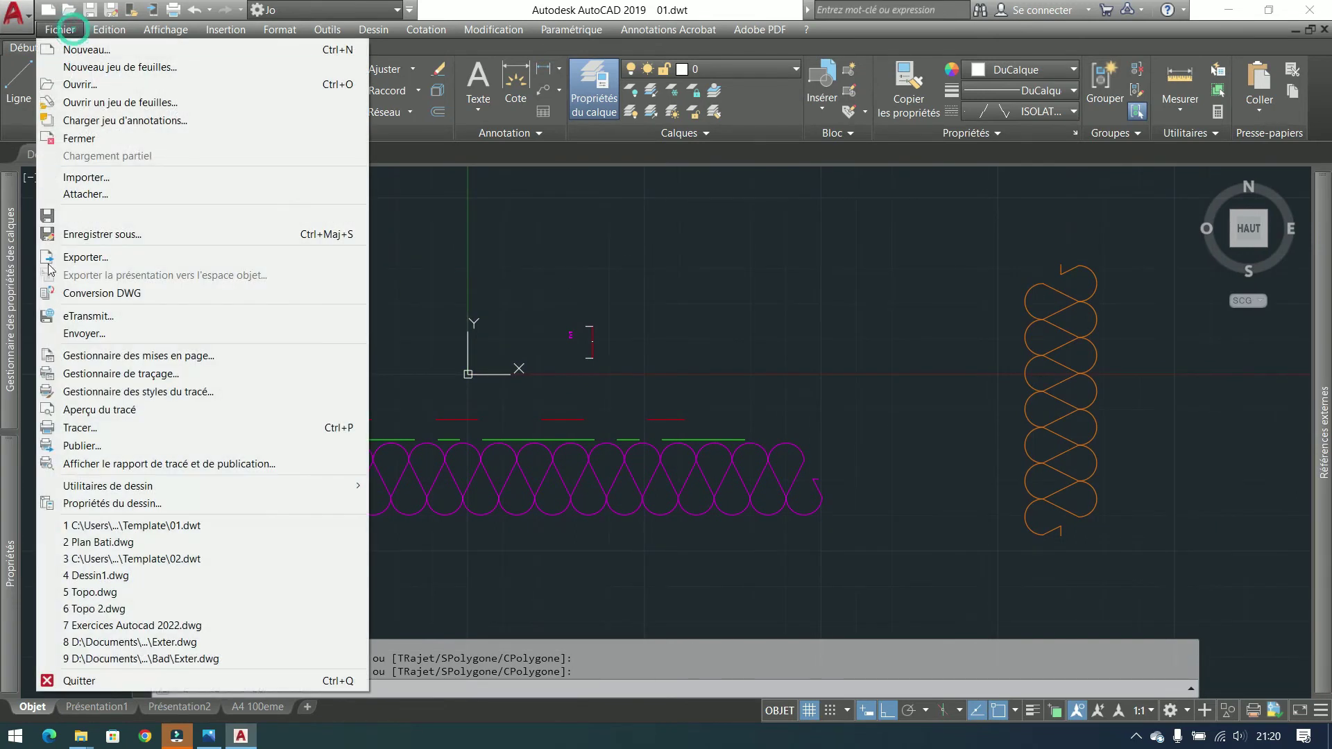
pyautogui.moveTo(86, 490)
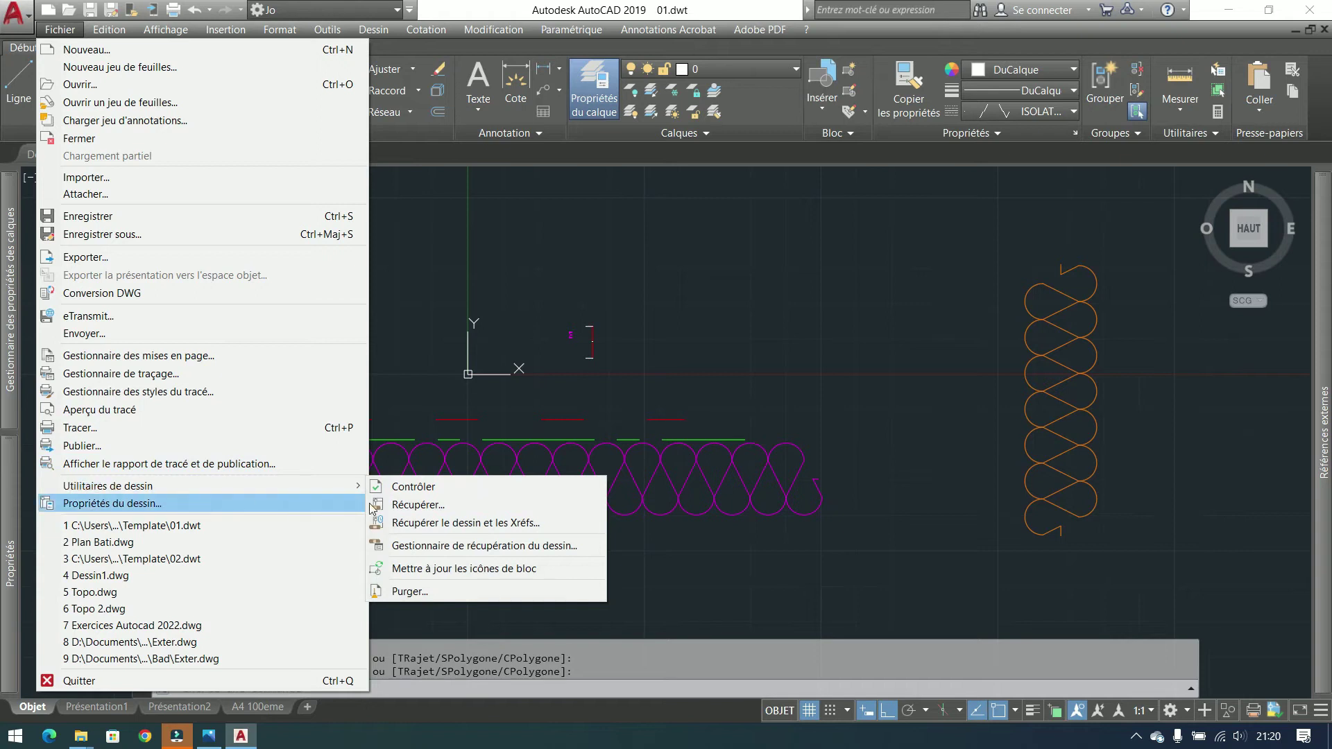
pyautogui.click(408, 593)
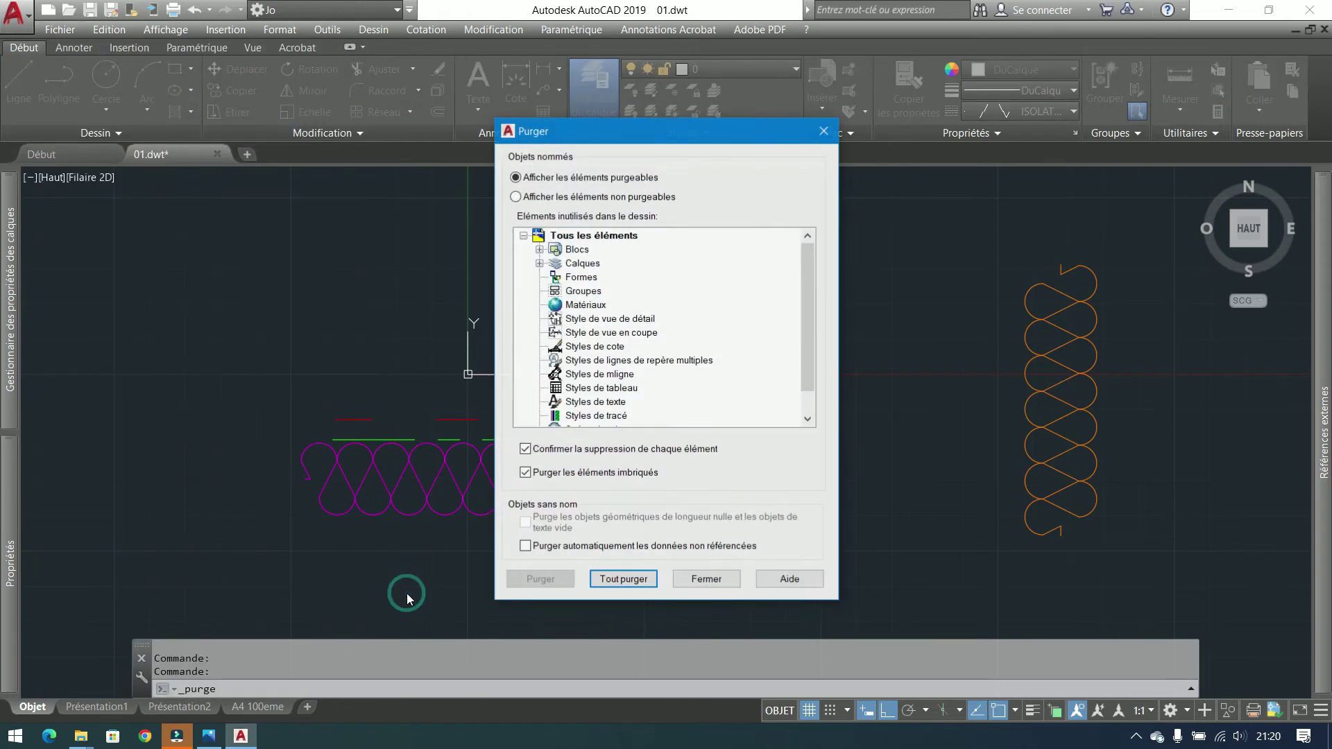
pyautogui.click(581, 264)
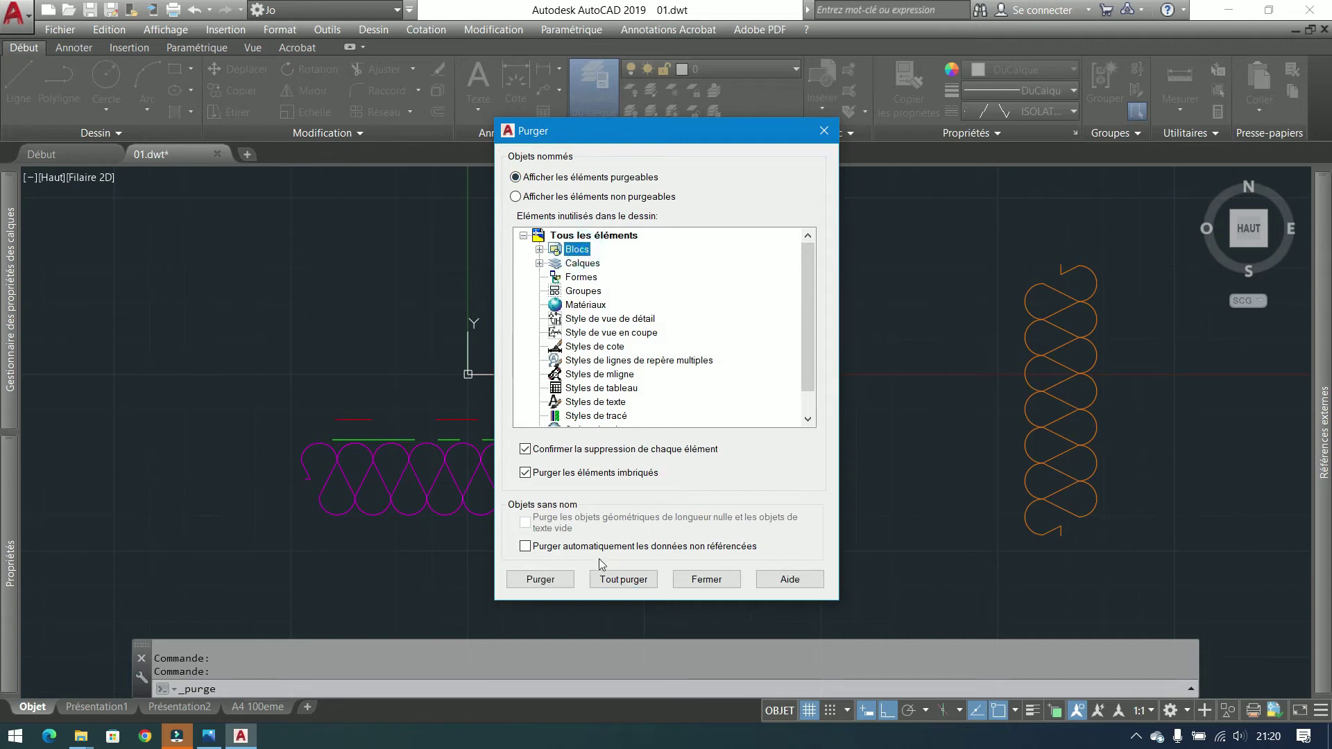
pyautogui.click(612, 579)
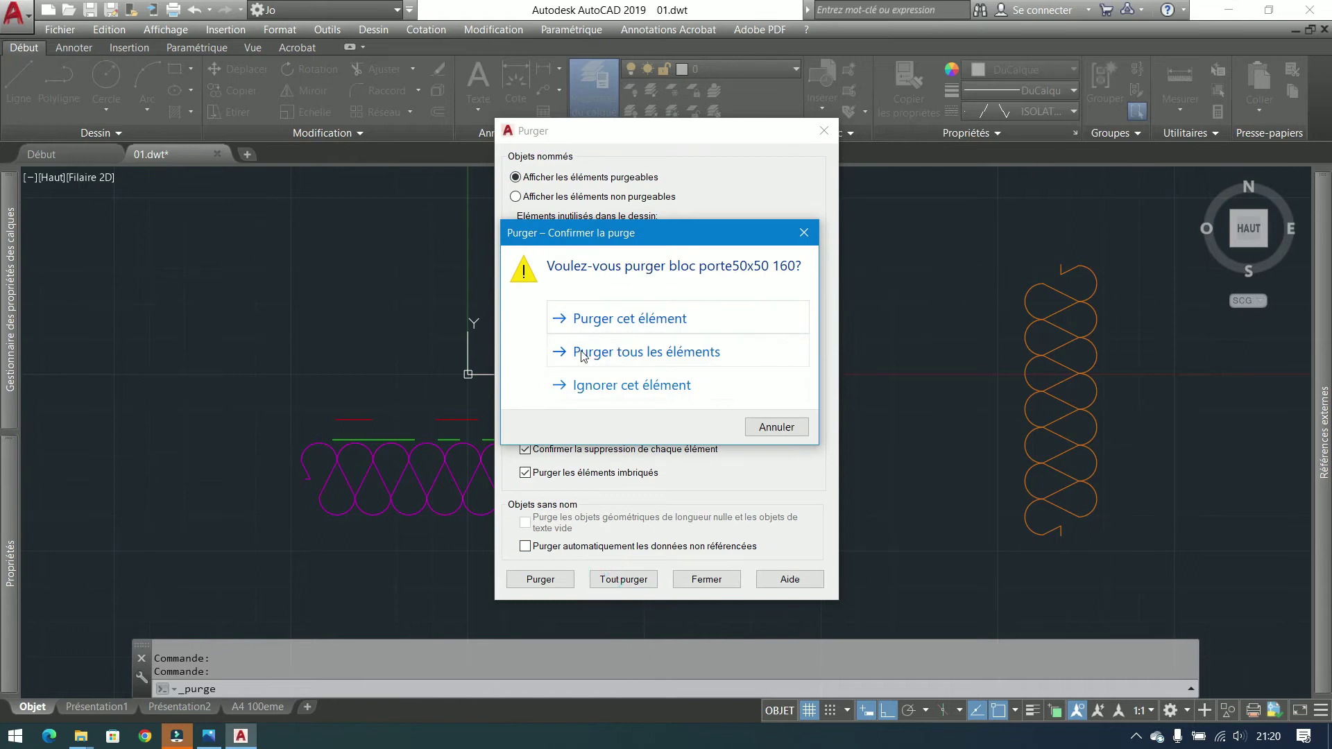
pyautogui.click(582, 354)
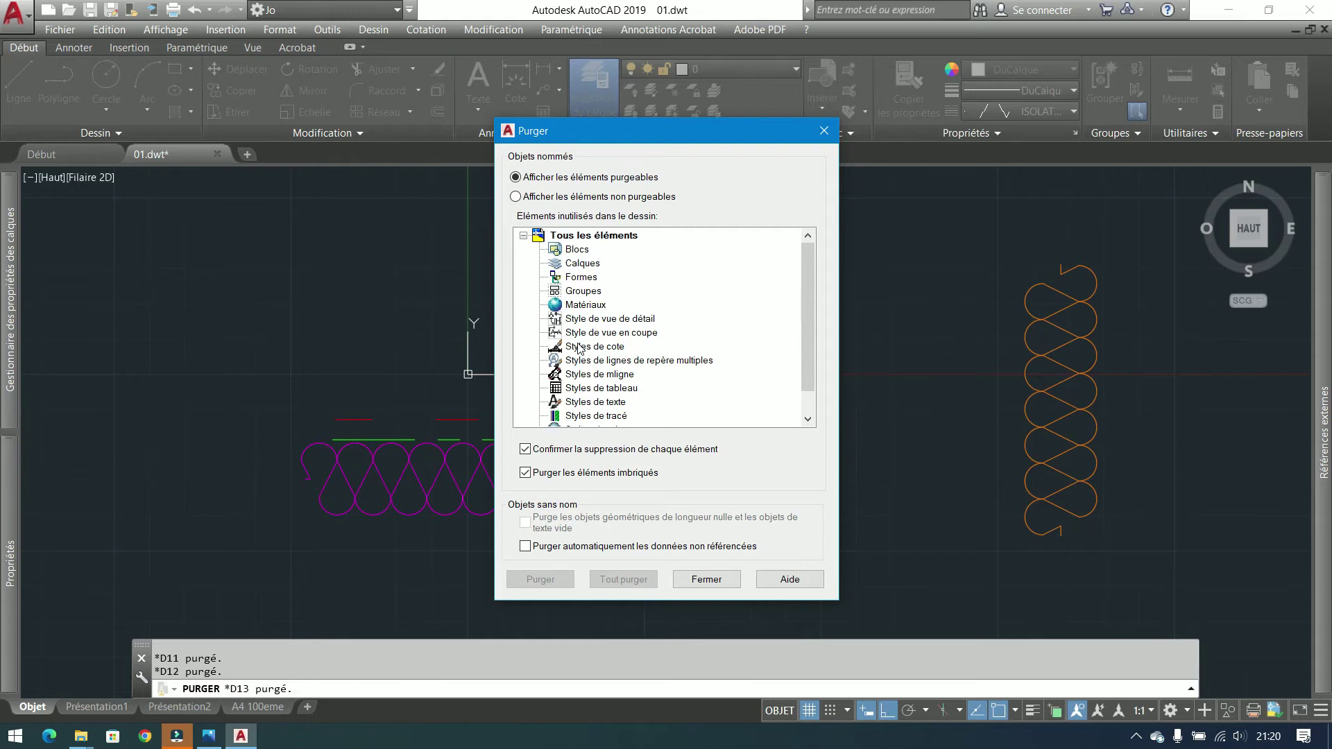
pyautogui.click(694, 582)
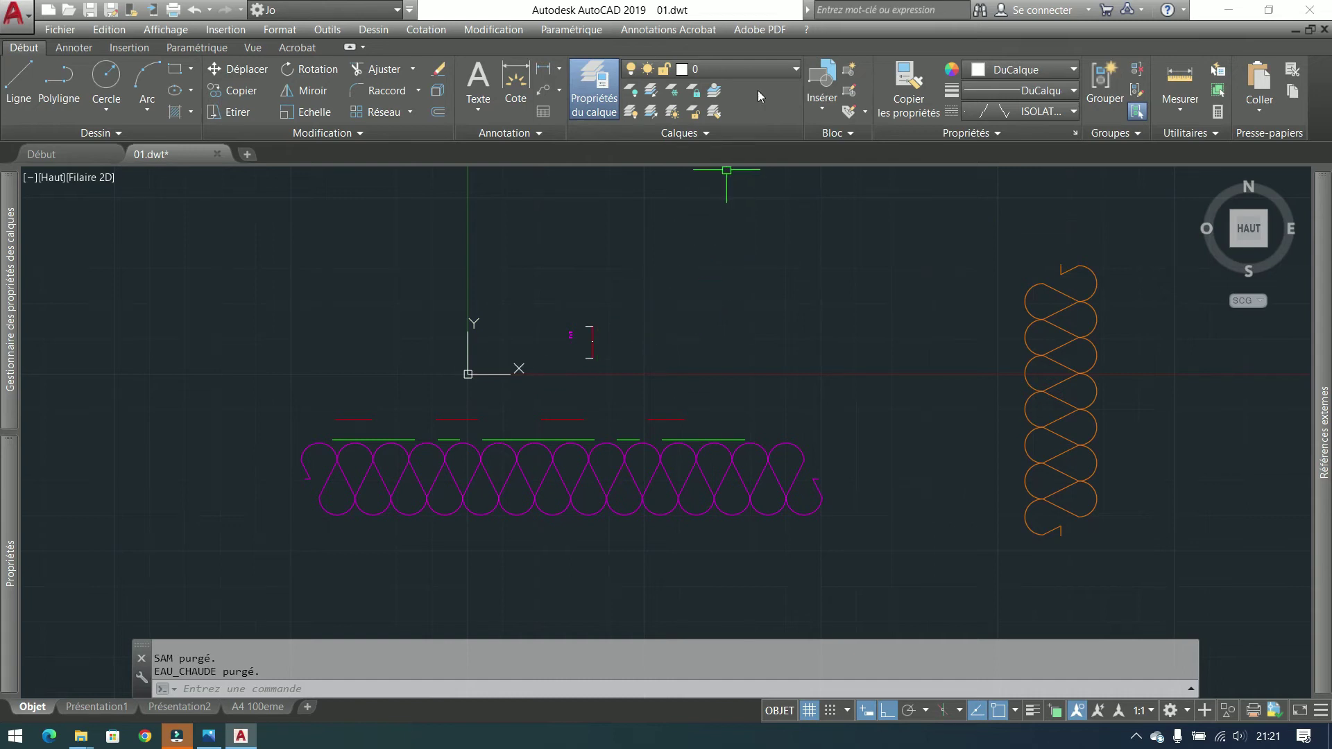
# Examine the layers, line types, blocks, A4 100eme layout and dimension styles kept in the purged drawing
pyautogui.click(733, 69)
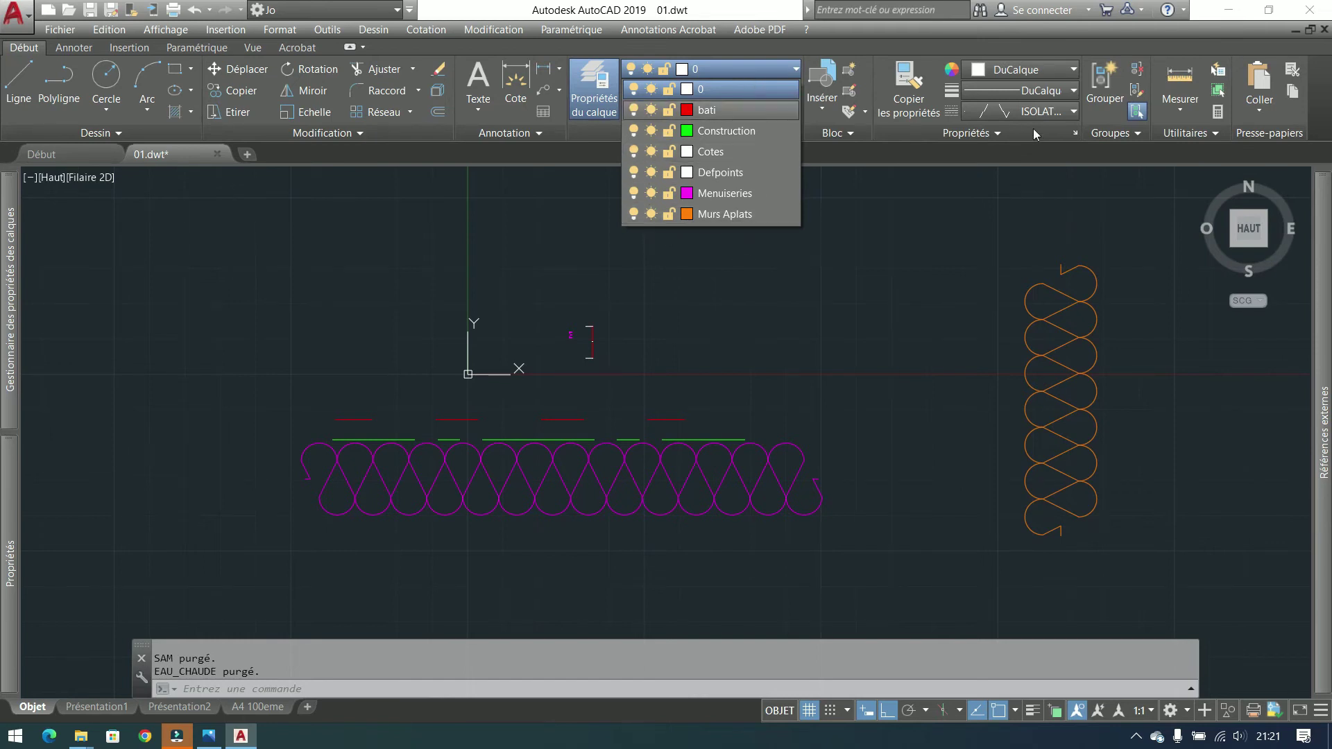
pyautogui.click(1056, 113)
pyautogui.click(1062, 112)
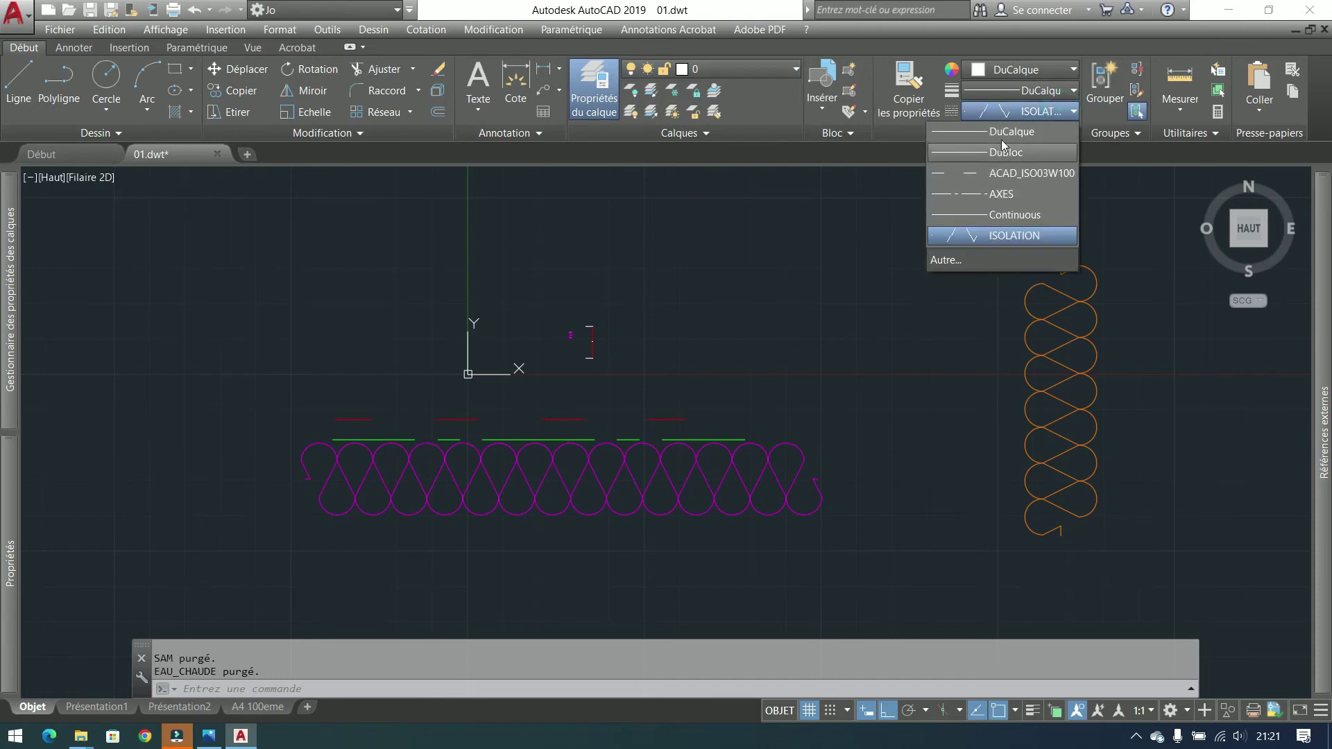
pyautogui.click(1018, 114)
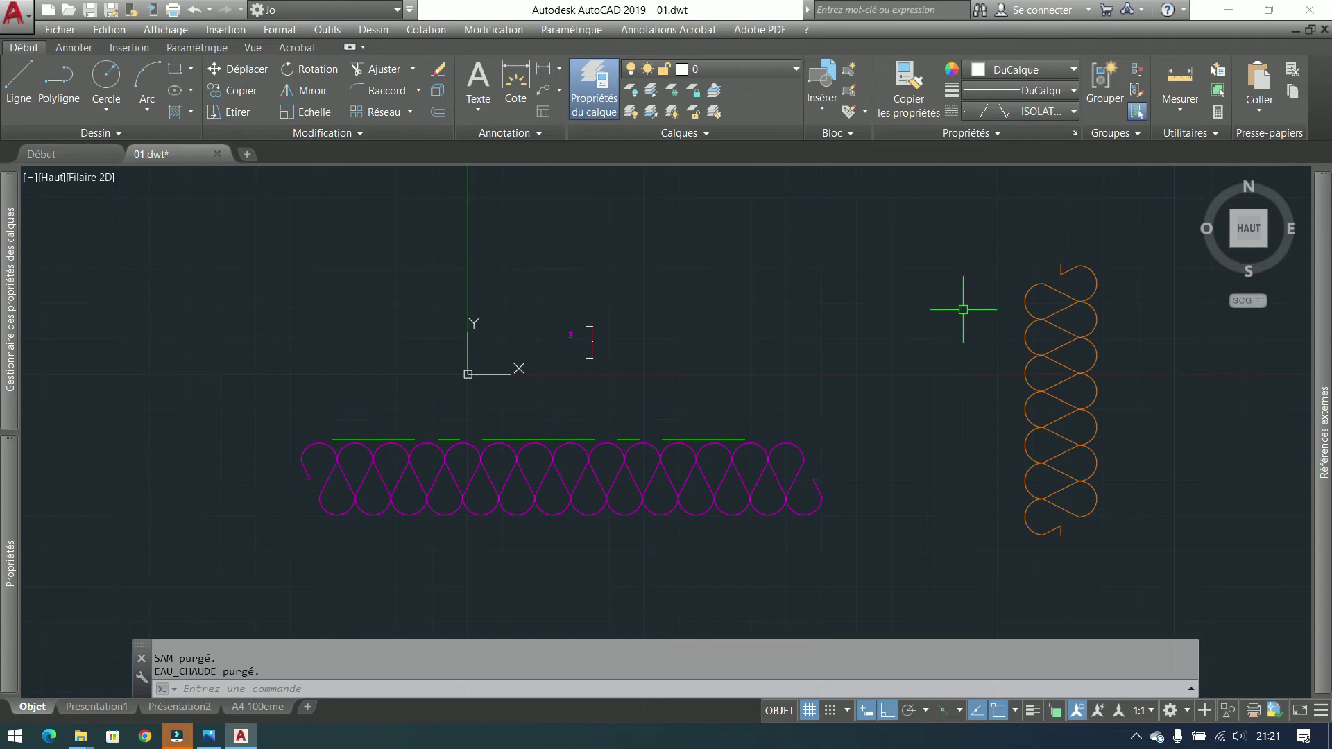
pyautogui.click(824, 110)
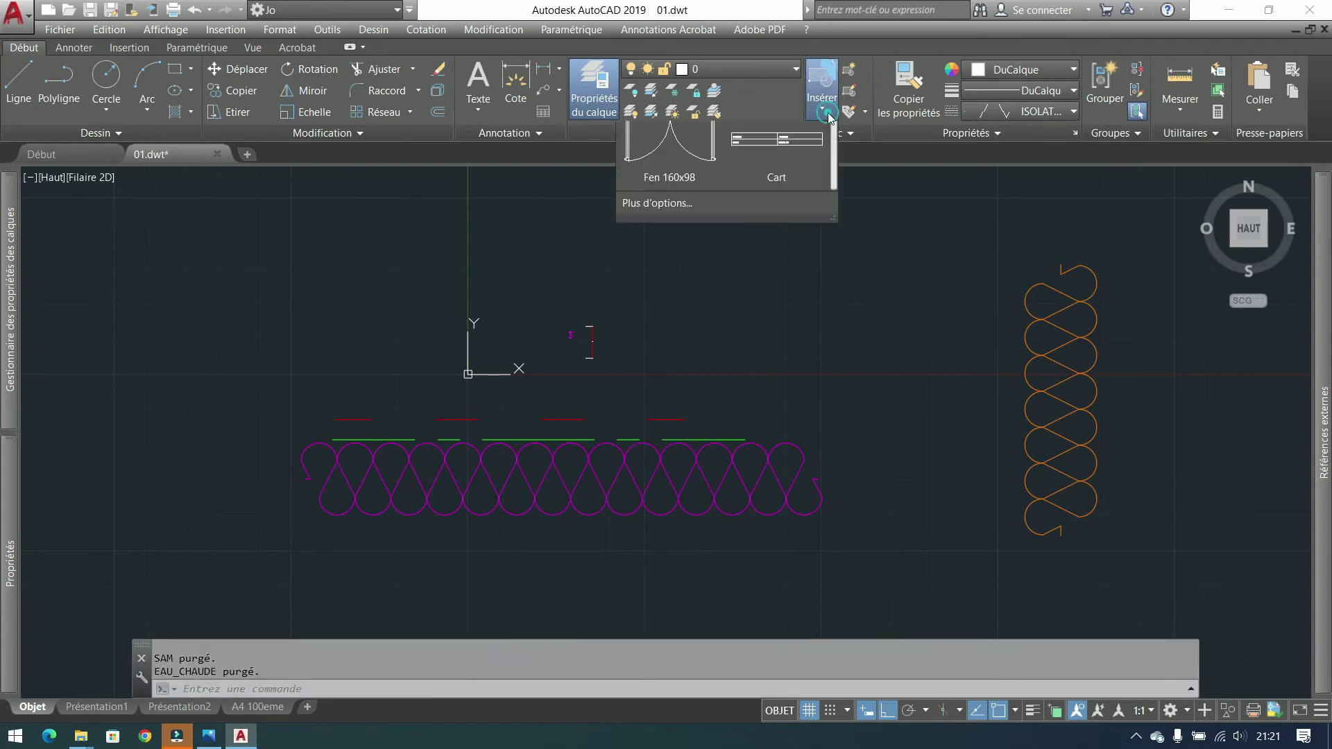
pyautogui.click(809, 183)
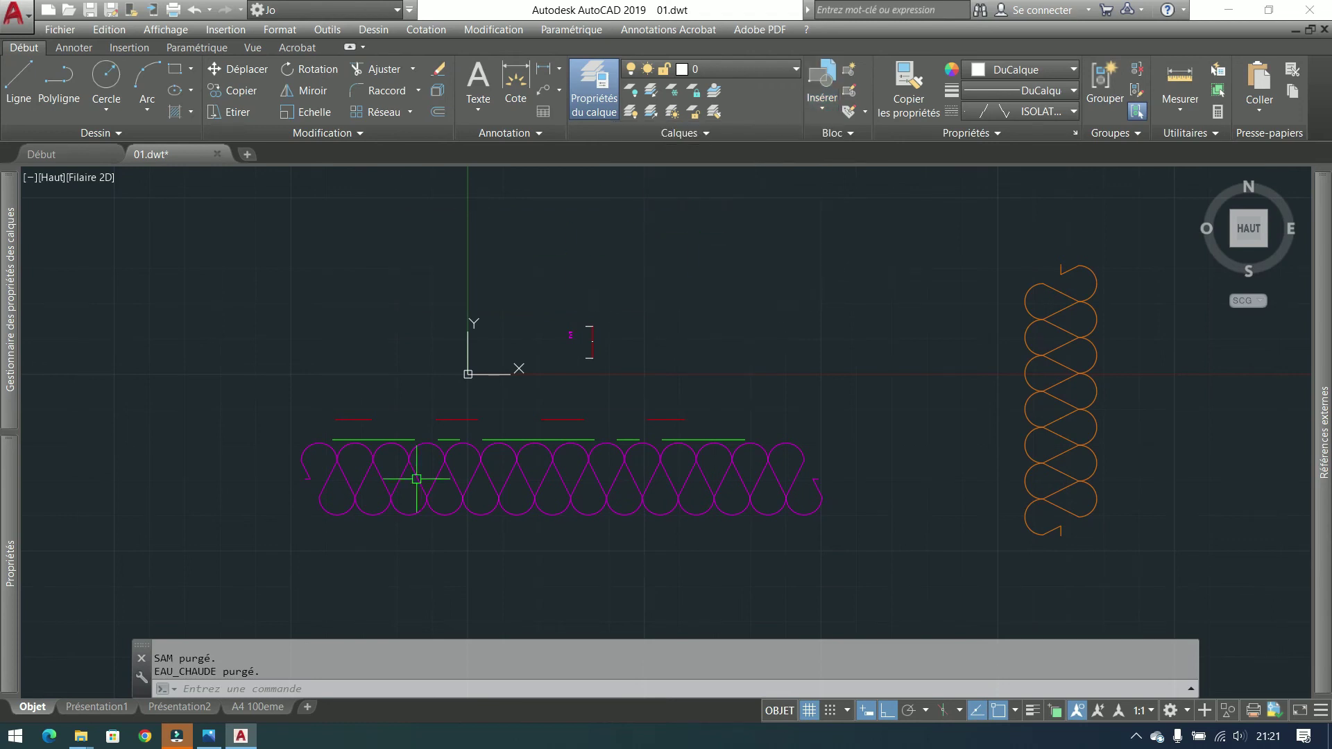
pyautogui.click(247, 708)
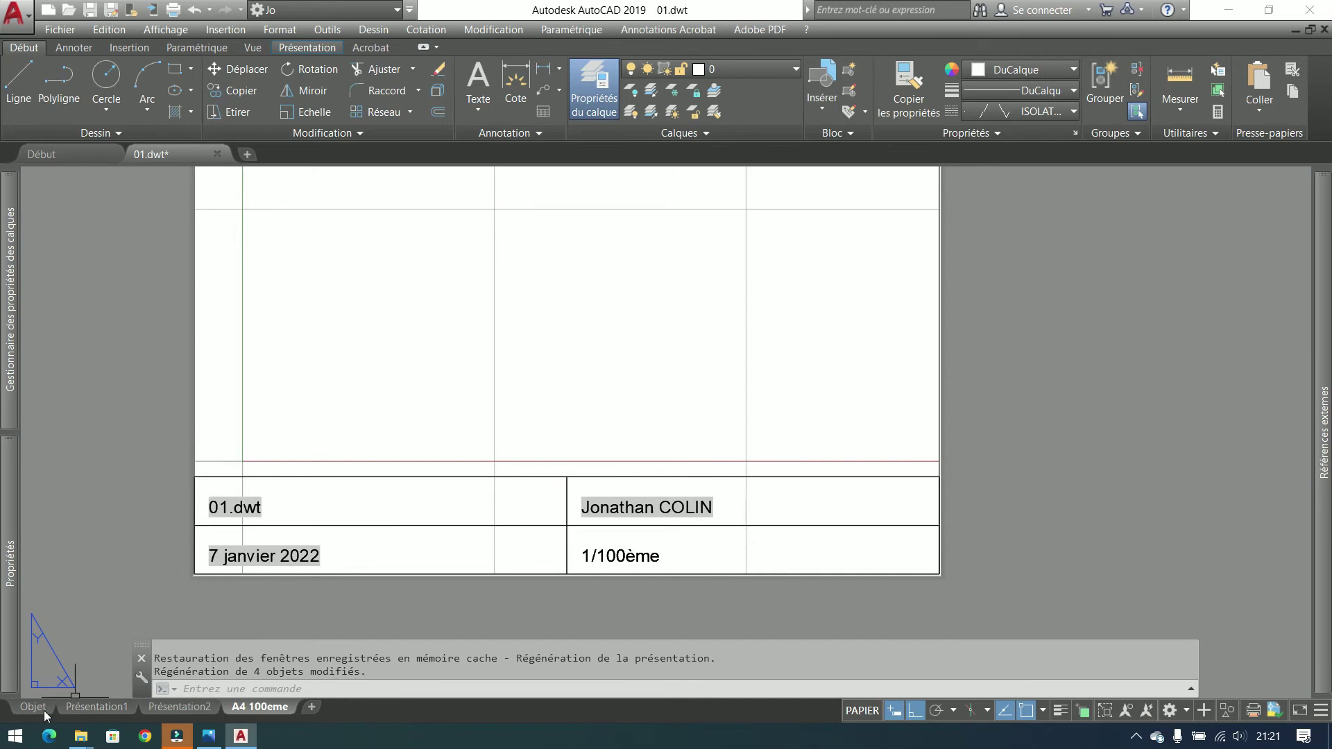
pyautogui.click(40, 709)
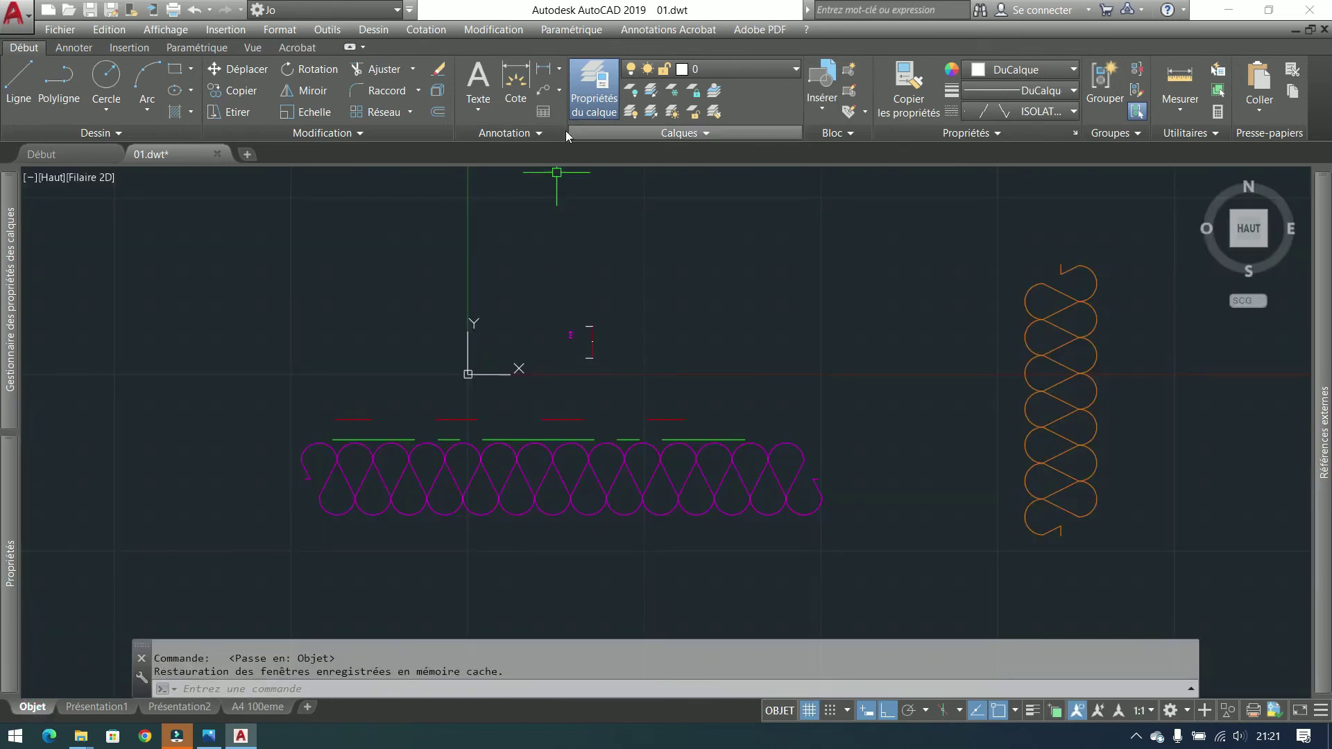
pyautogui.click(544, 135)
pyautogui.click(502, 174)
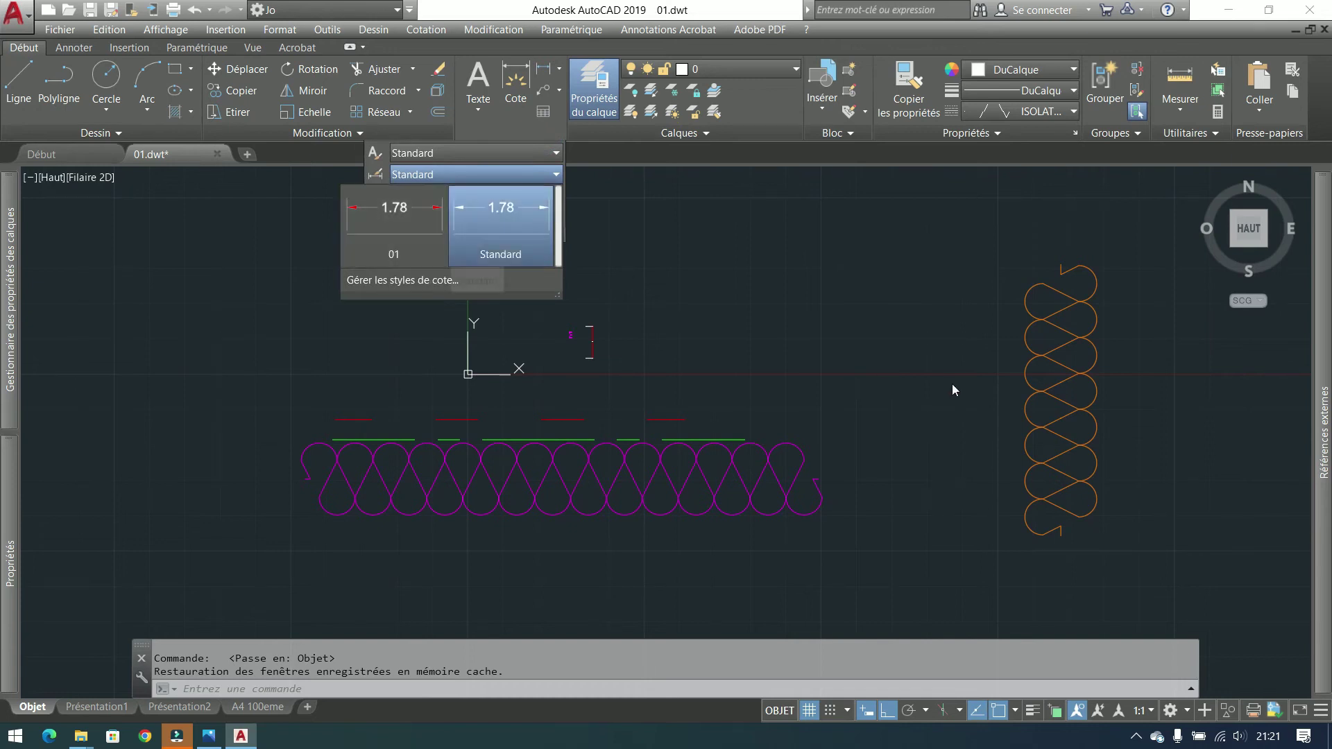
pyautogui.click(780, 307)
pyautogui.press('Escape')
# Delete all remaining sample objects from model space: the window, dimension, red and green lines and both ISOLATION polylines
pyautogui.click(1138, 243)
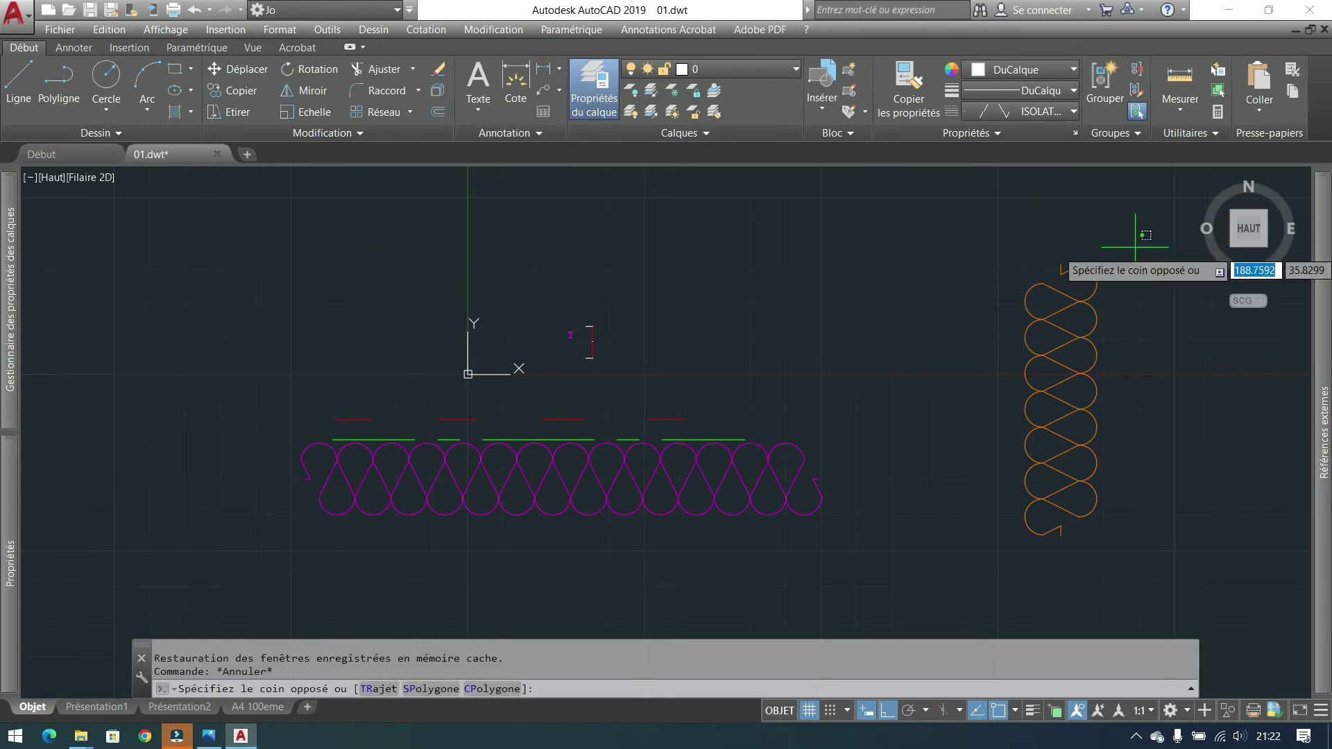
pyautogui.press('Escape')
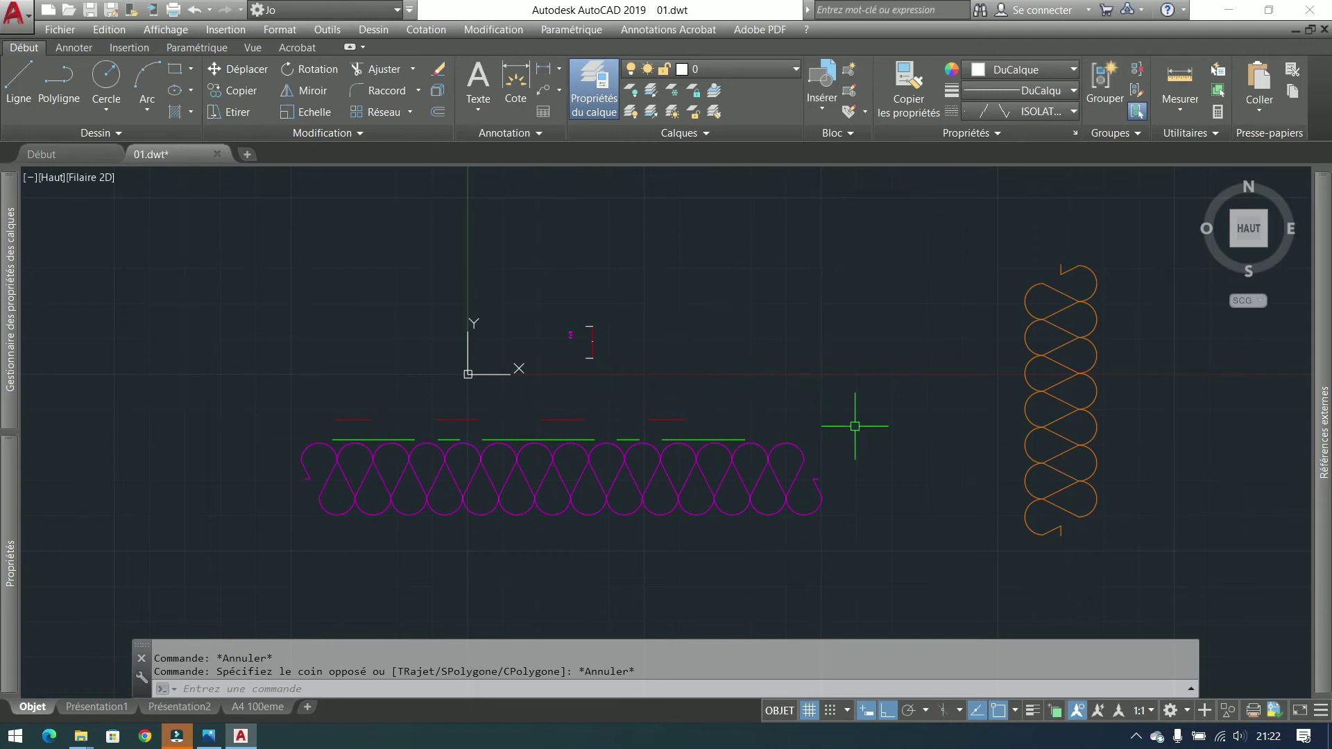
pyautogui.click(1113, 225)
pyautogui.click(267, 594)
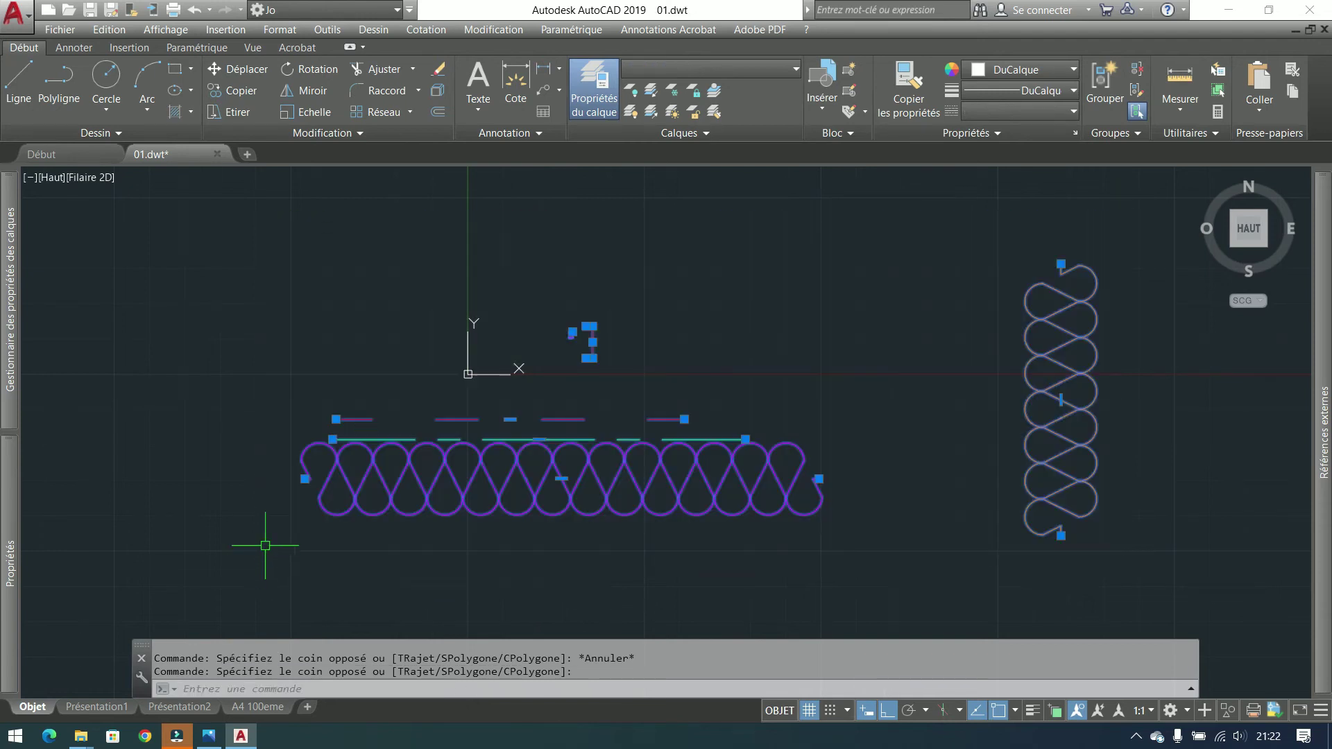
pyautogui.press('Delete')
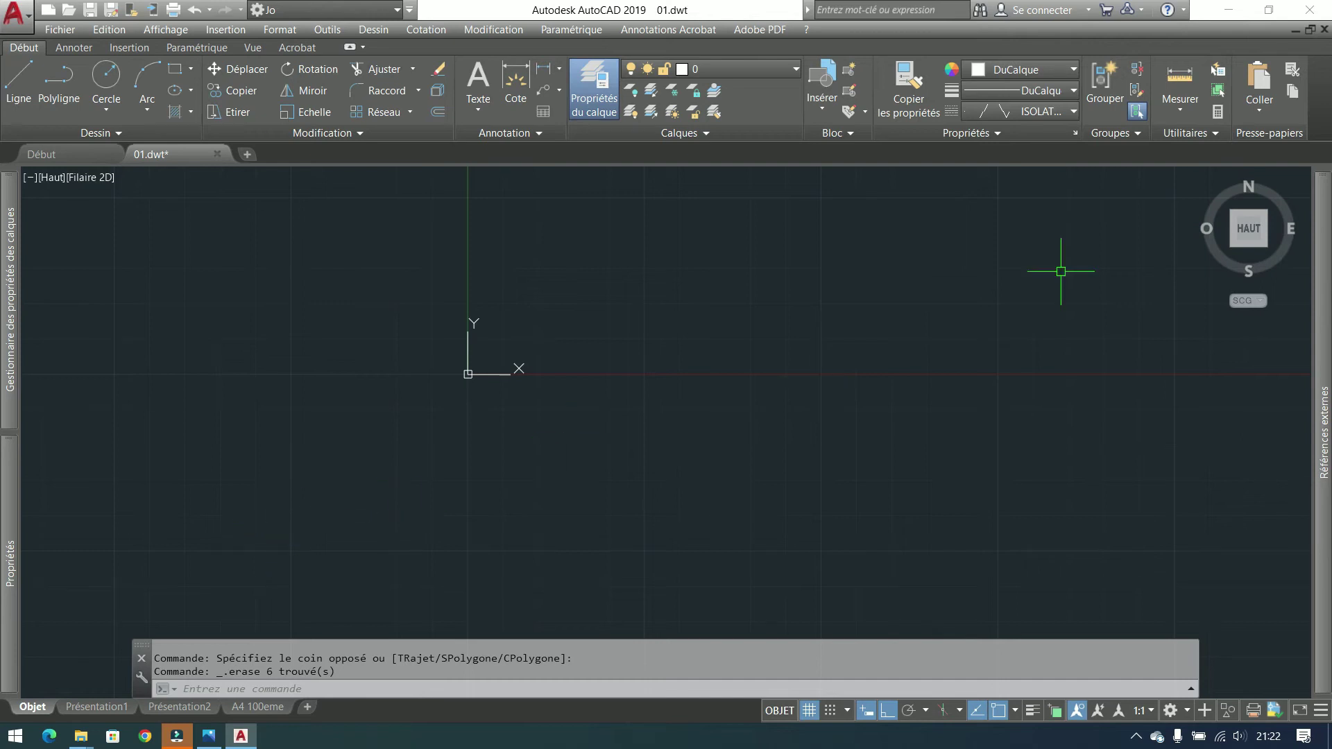
# Check the line types, A4 100eme layout, blocks and dimension styles available in the emptied drawing
pyautogui.click(1073, 117)
pyautogui.click(1017, 126)
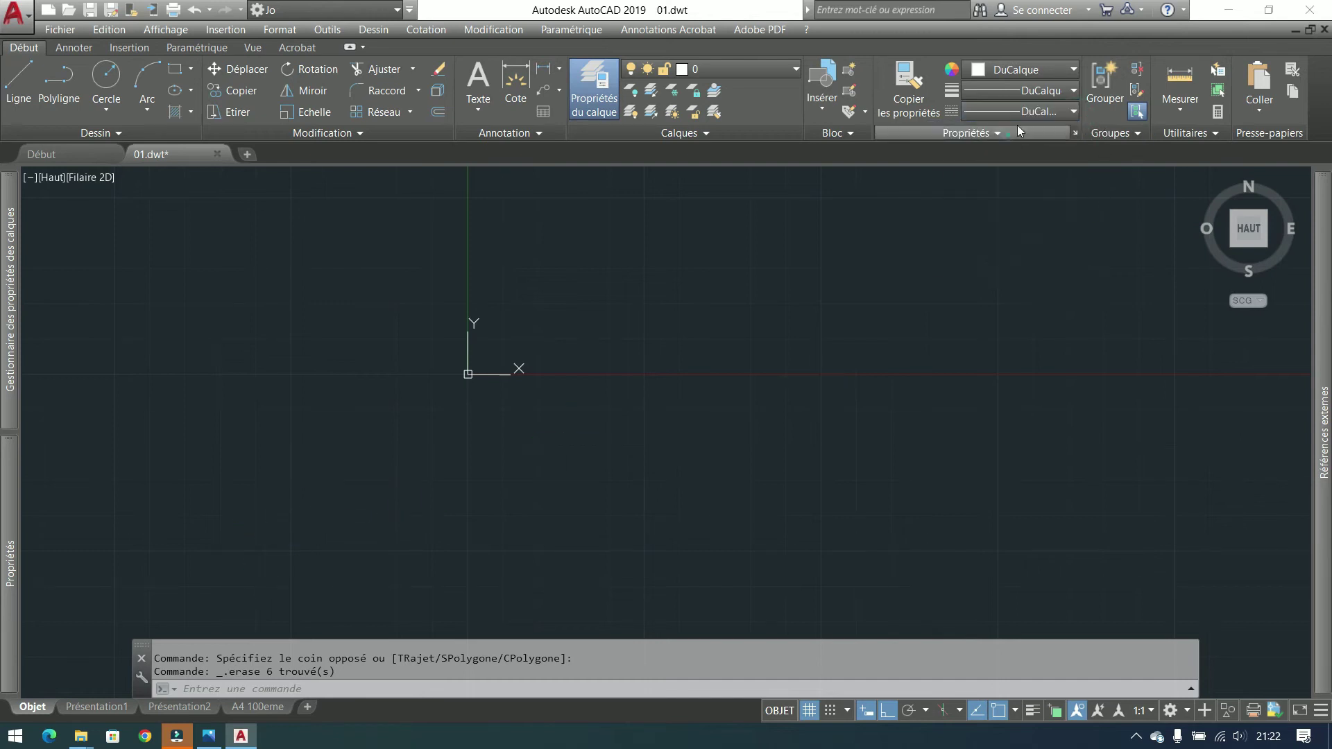
pyautogui.click(274, 708)
pyautogui.click(33, 706)
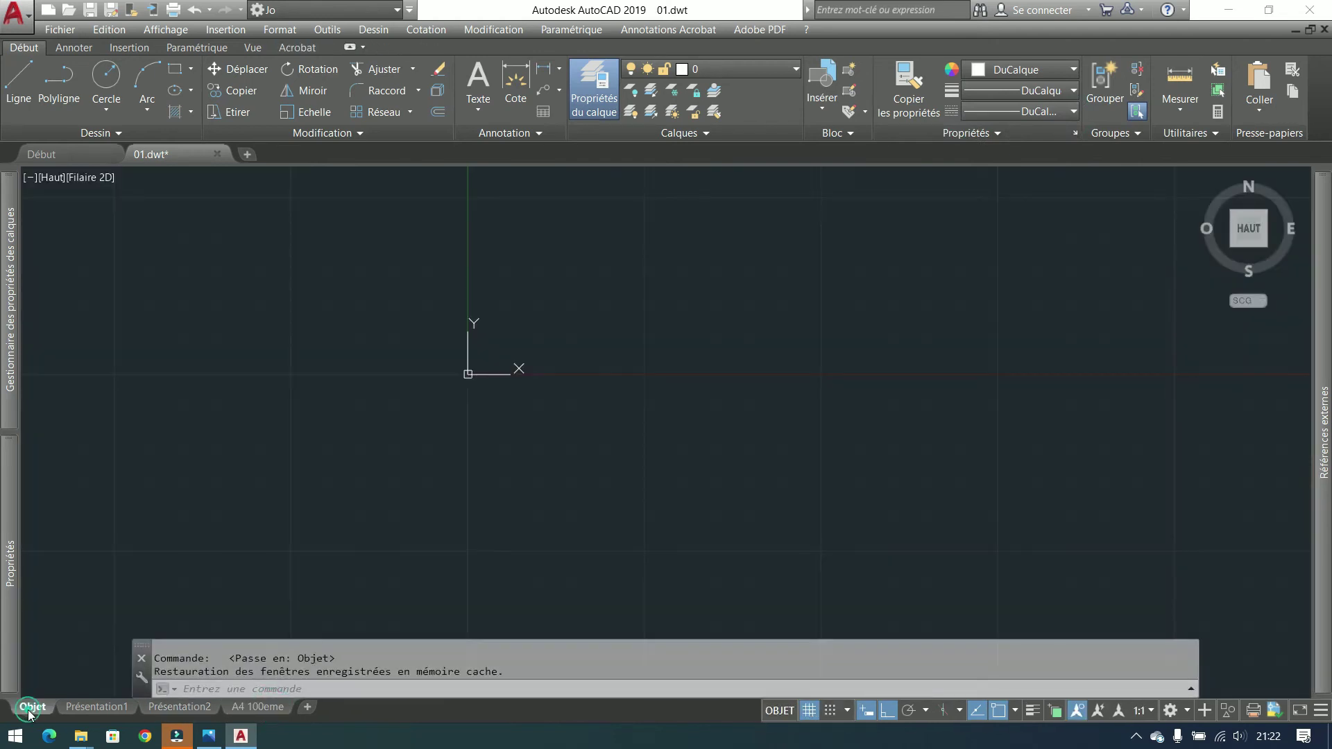
pyautogui.click(823, 110)
pyautogui.click(823, 111)
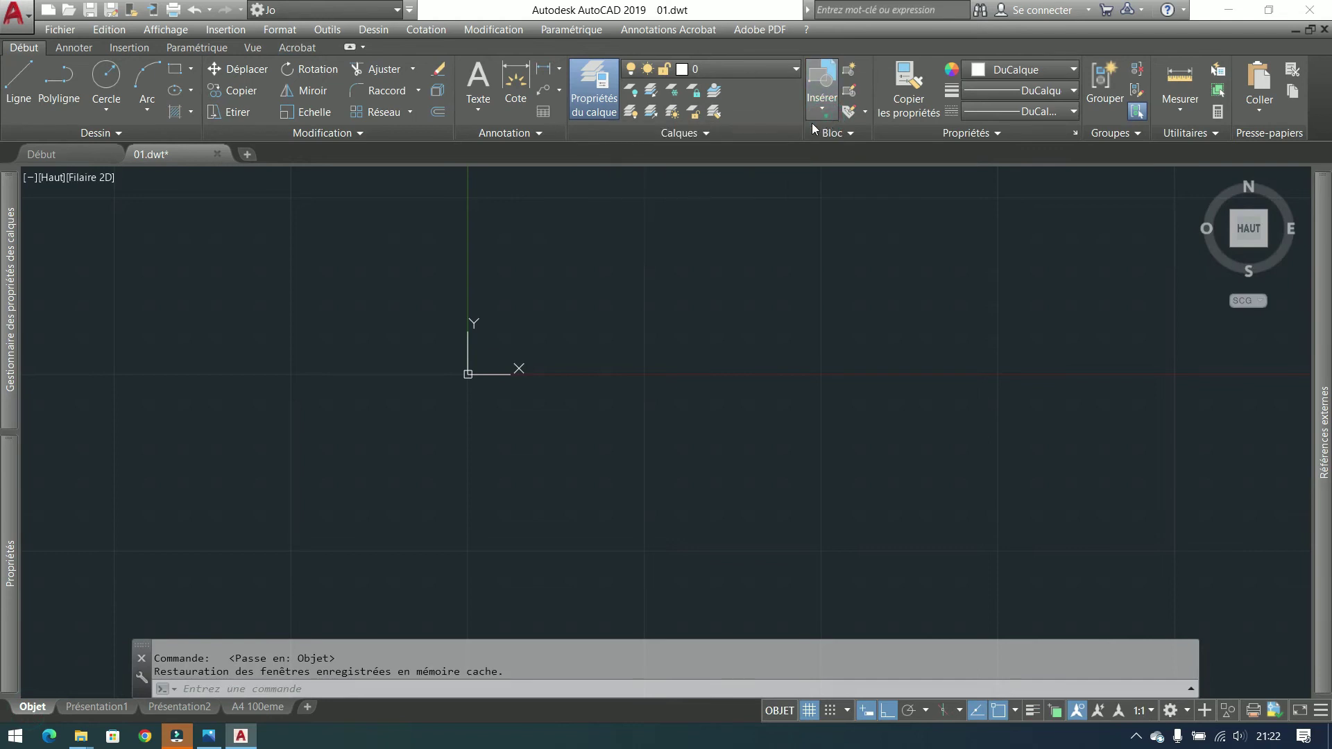
pyautogui.click(518, 134)
pyautogui.click(501, 175)
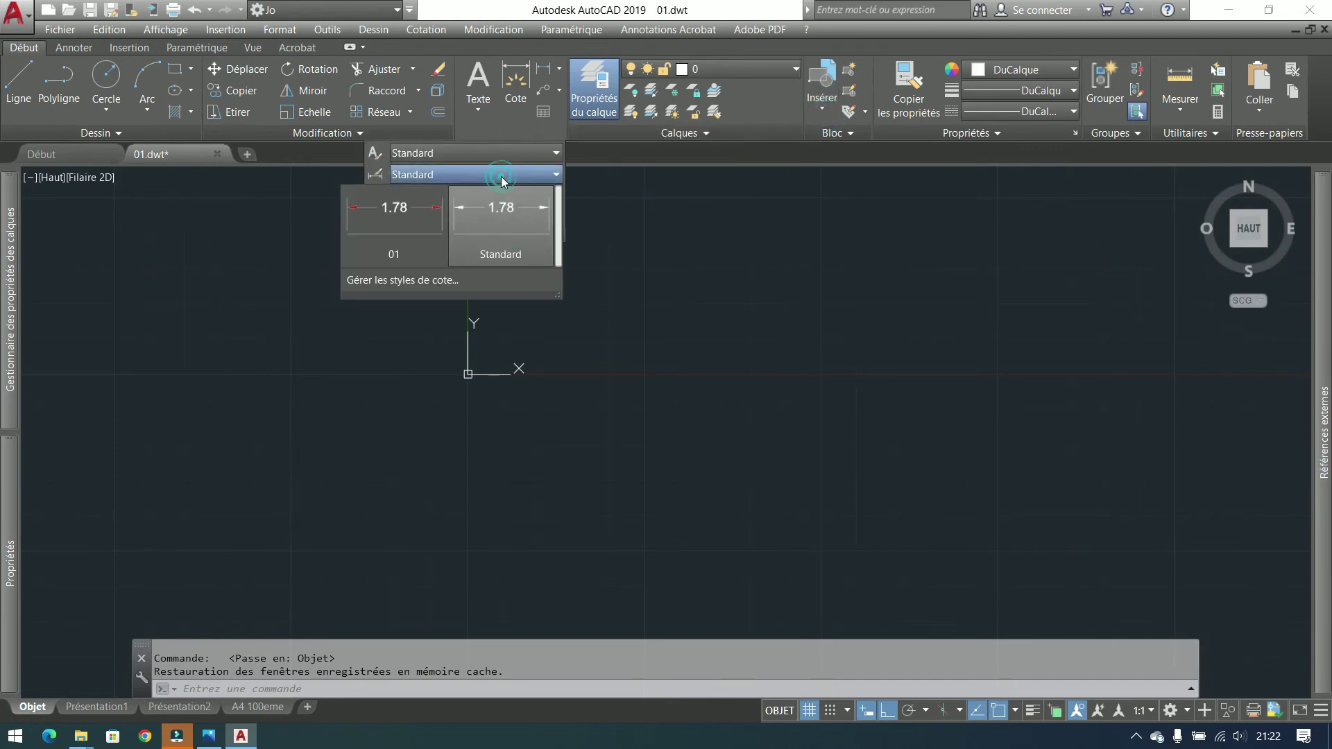
pyautogui.click(743, 368)
pyautogui.click(721, 252)
pyautogui.moveTo(914, 322); pyautogui.dragTo(815, 369, button='middle')
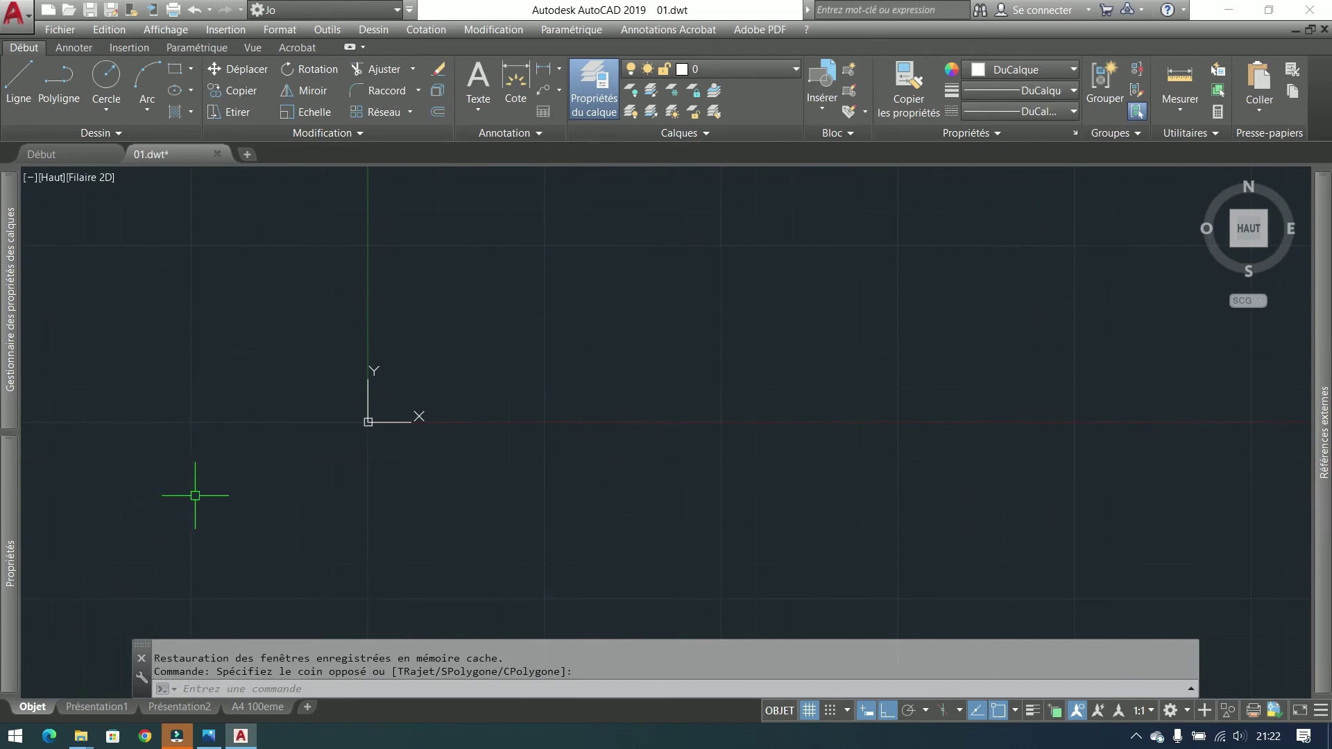
pyautogui.moveTo(330, 480); pyautogui.dragTo(195, 614, button='middle')
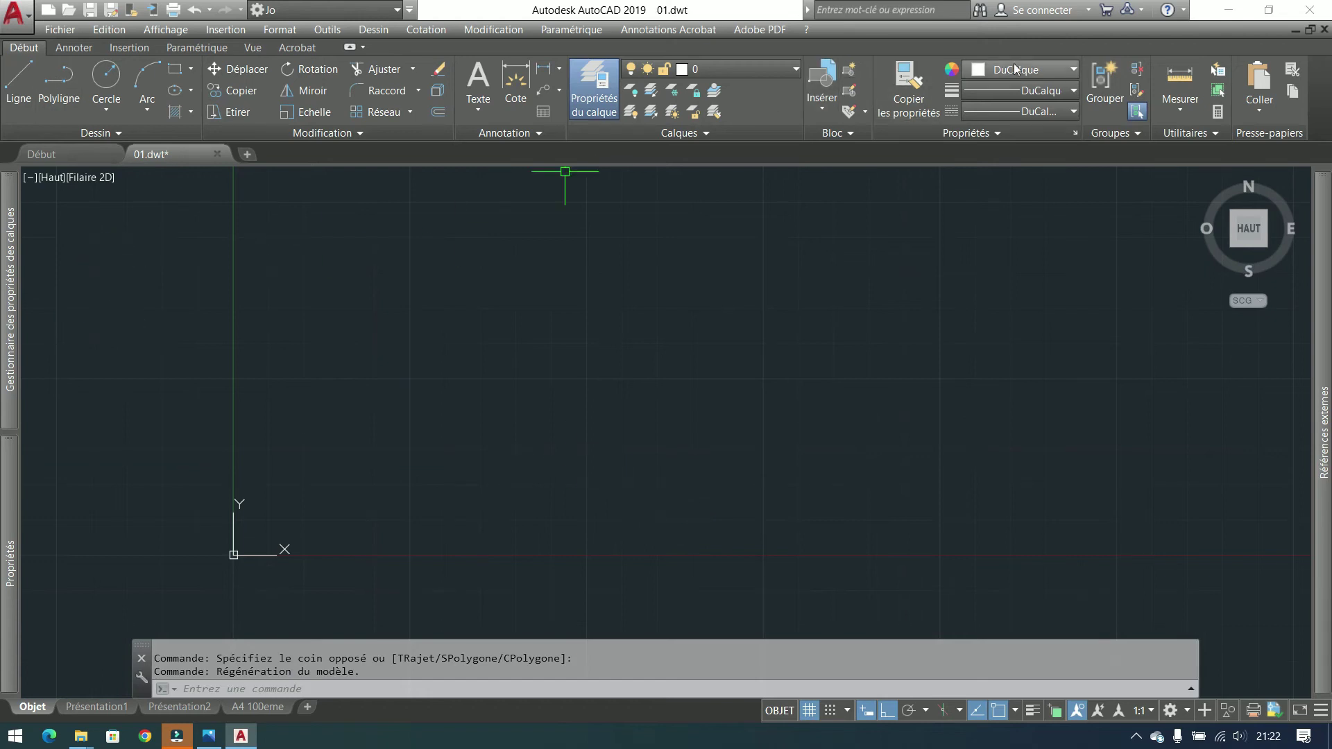
pyautogui.click(1069, 114)
pyautogui.click(1067, 115)
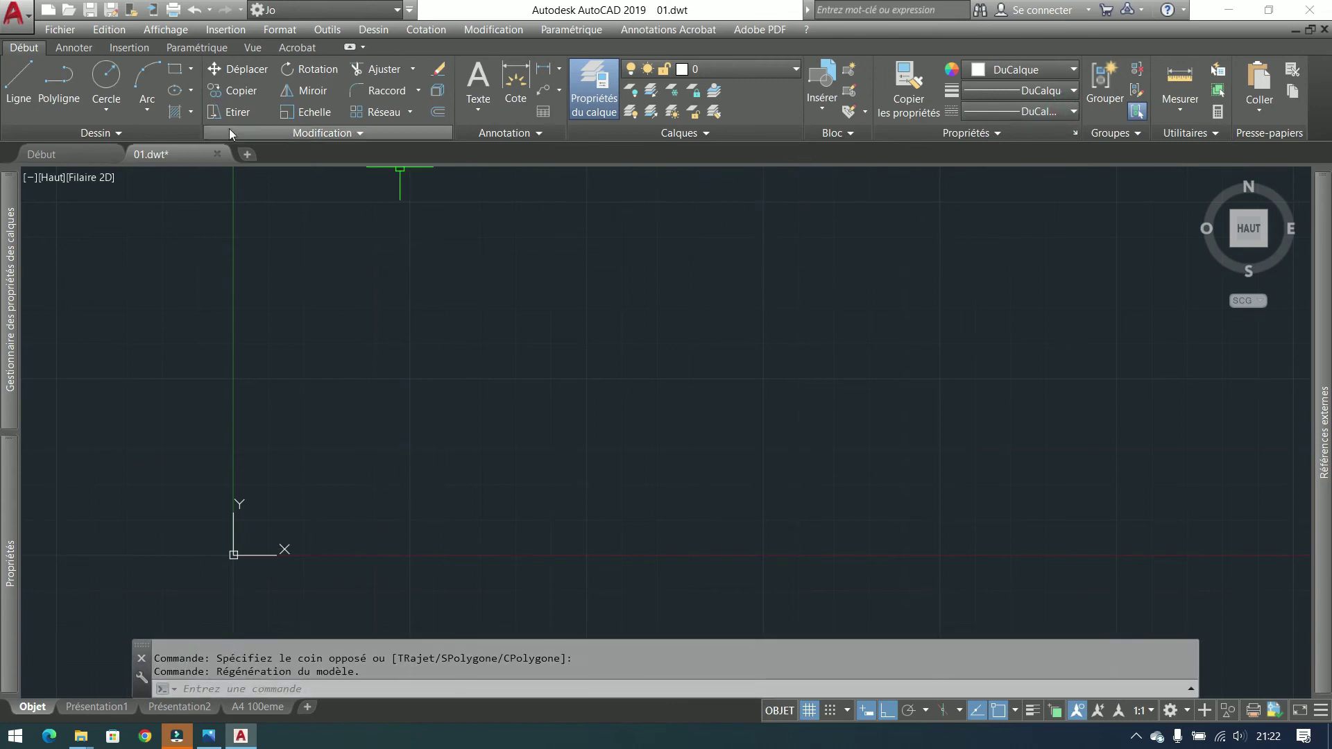
# Save the emptied drawing as the AutoCAD template 01.dwt, replacing the existing file and accepting the template options with metric dimensions
pyautogui.click(56, 30)
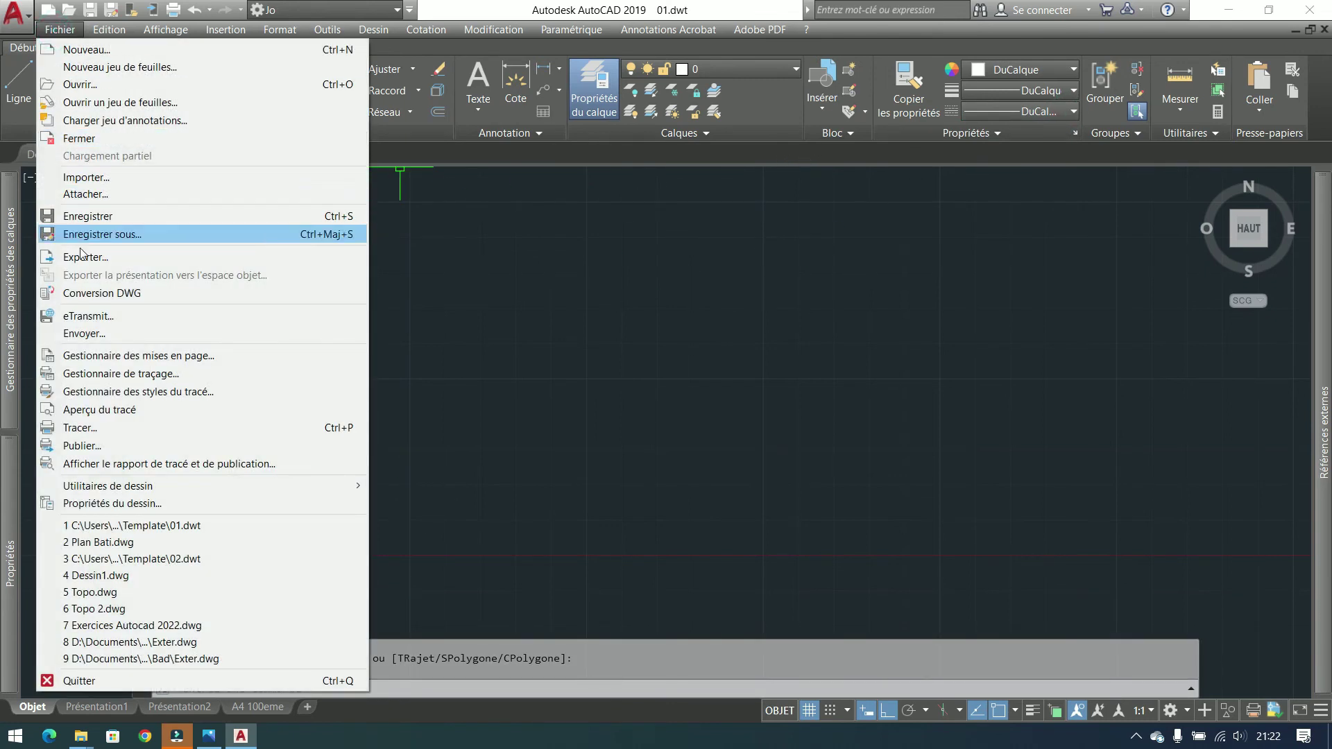
pyautogui.click(137, 234)
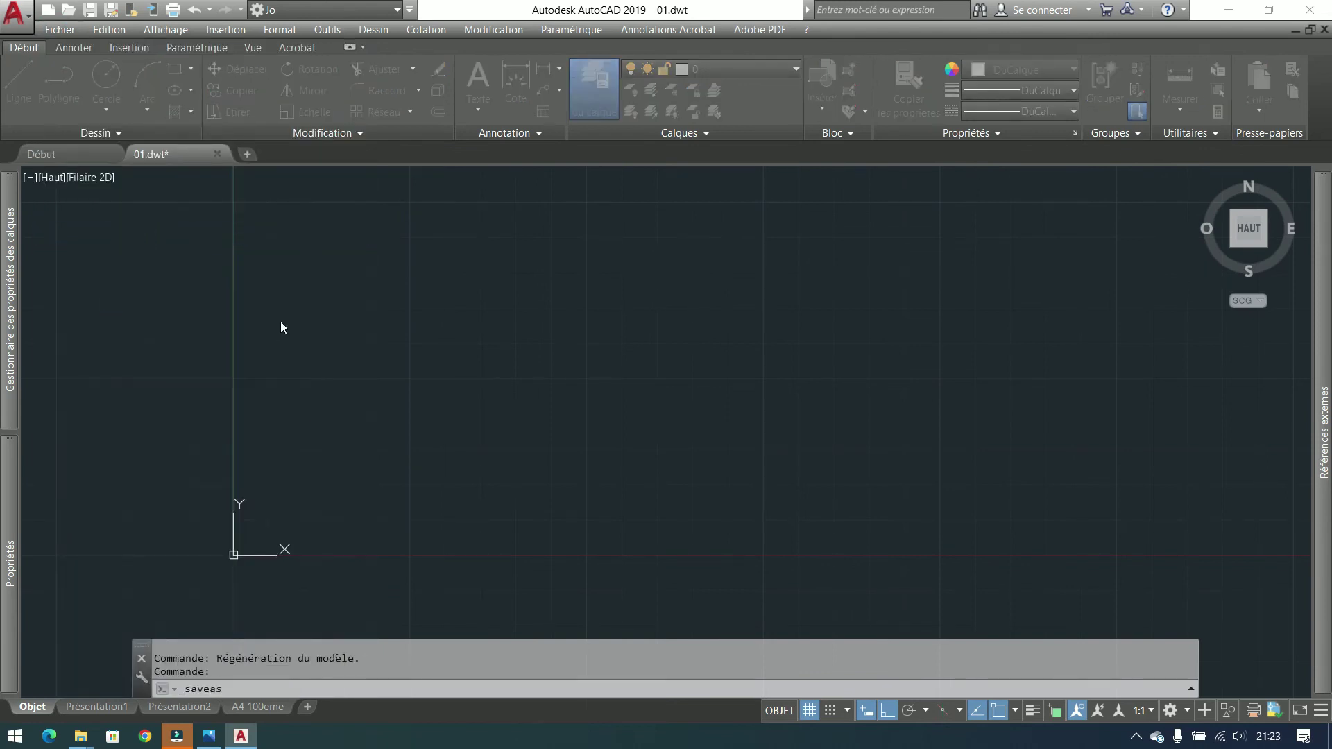
pyautogui.click(658, 558)
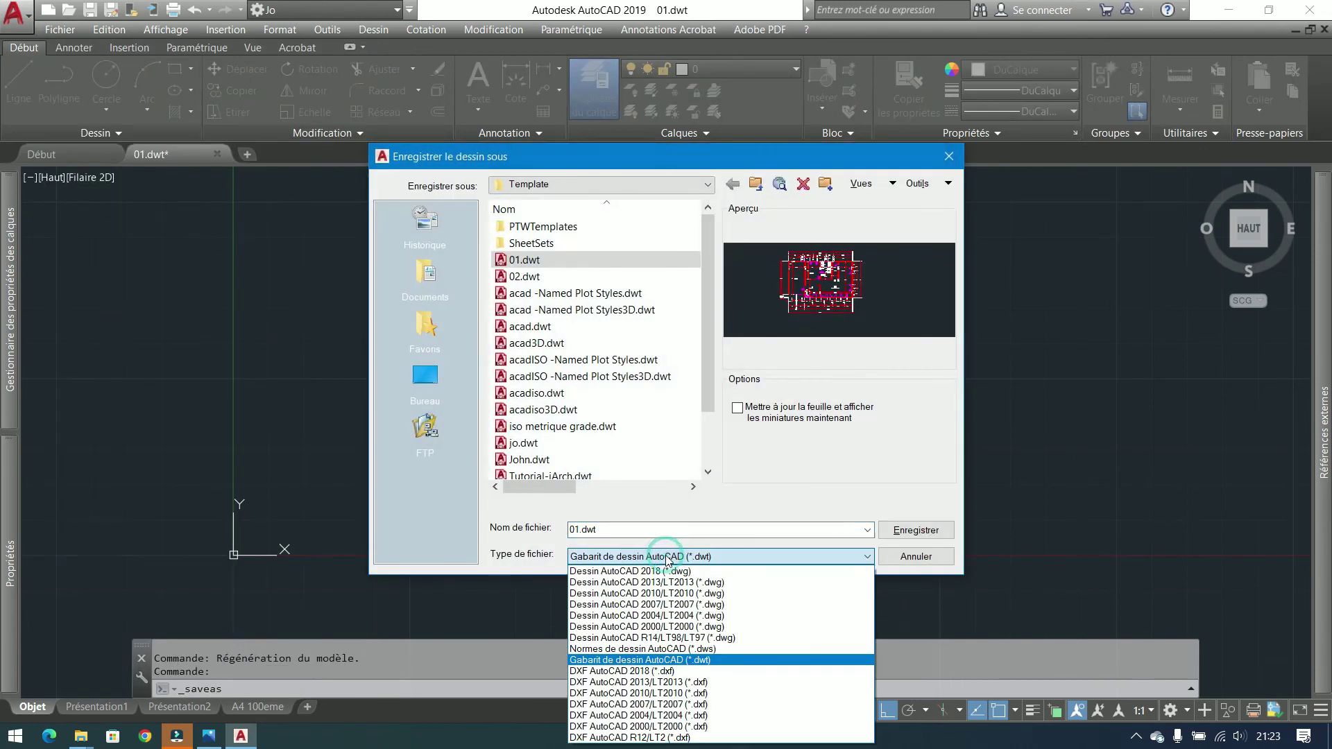
pyautogui.click(664, 556)
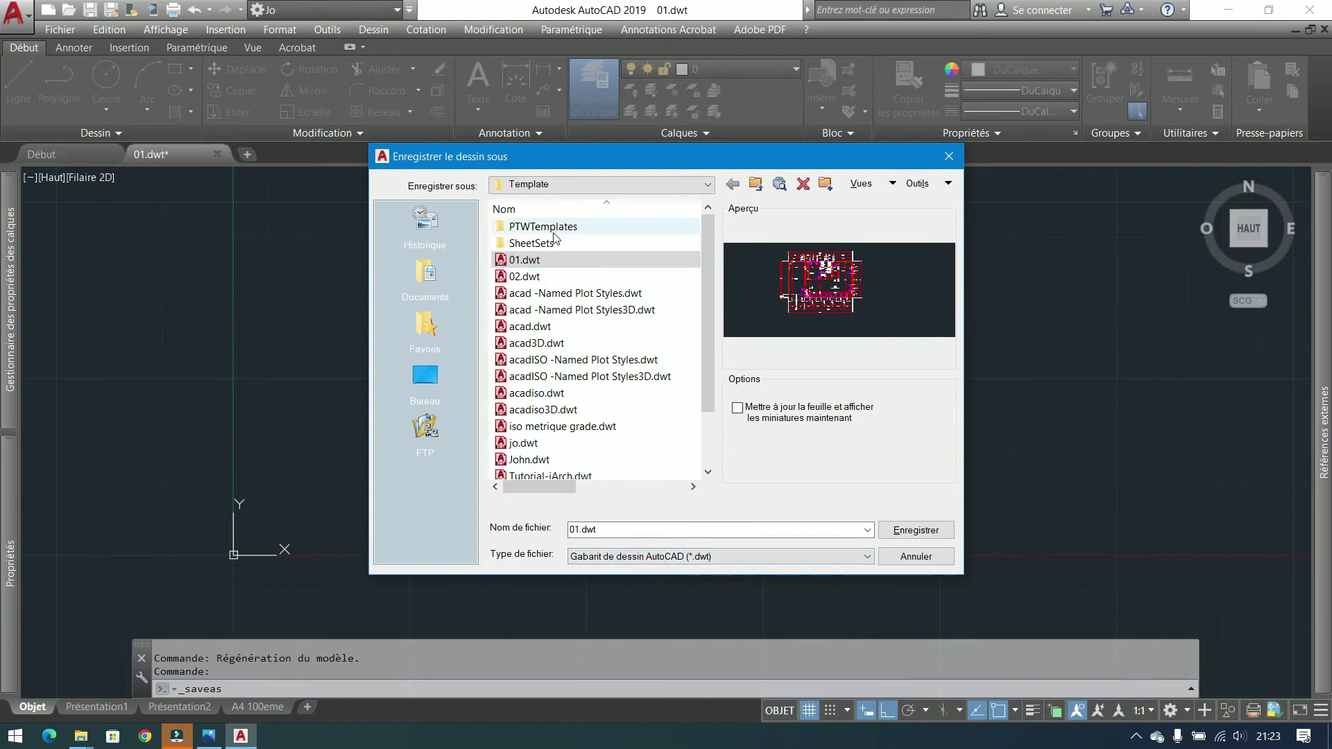
pyautogui.click(522, 260)
pyautogui.click(914, 530)
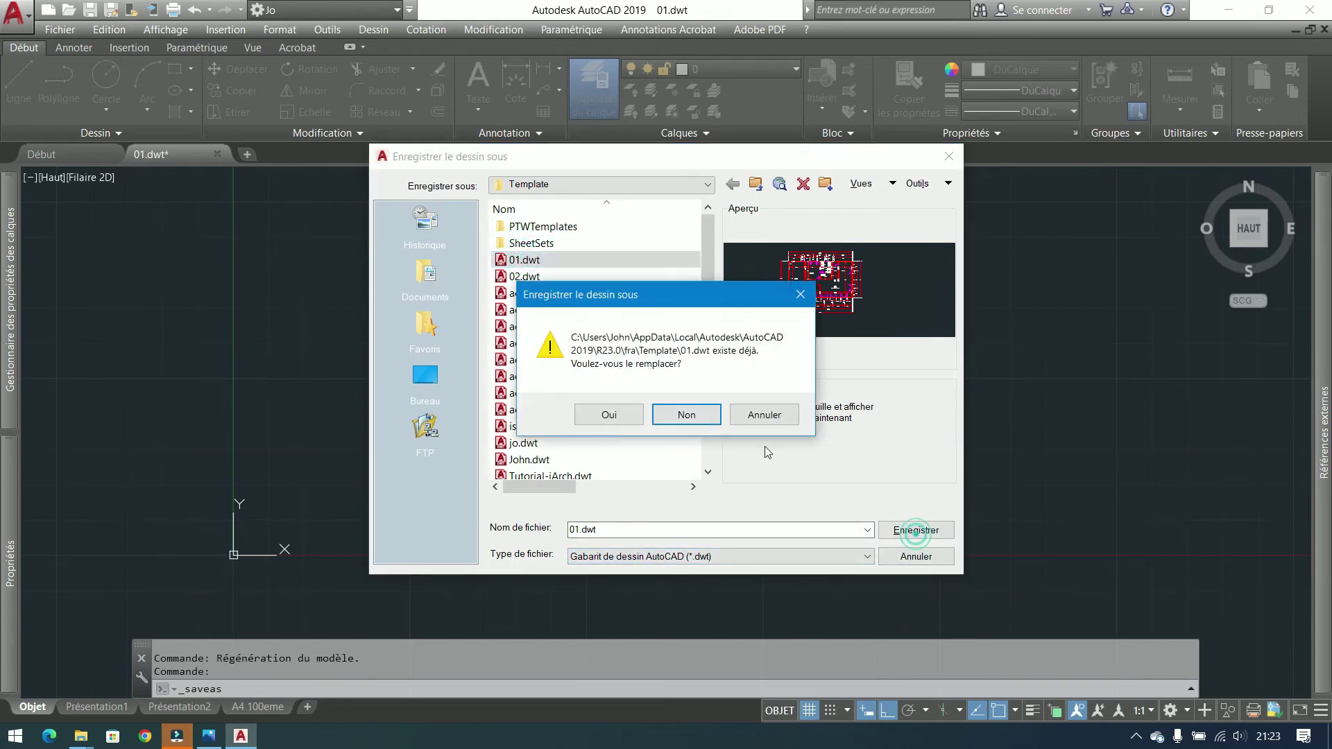
pyautogui.click(610, 414)
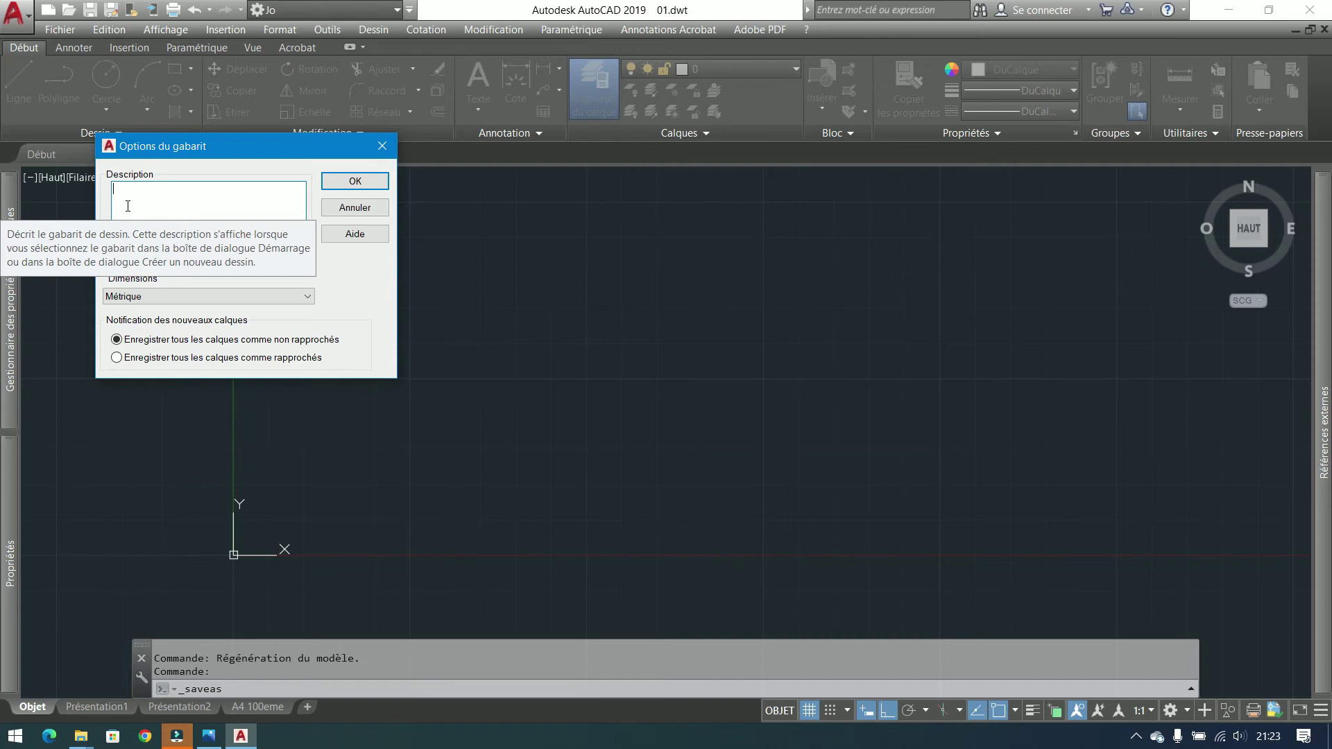
pyautogui.click(355, 182)
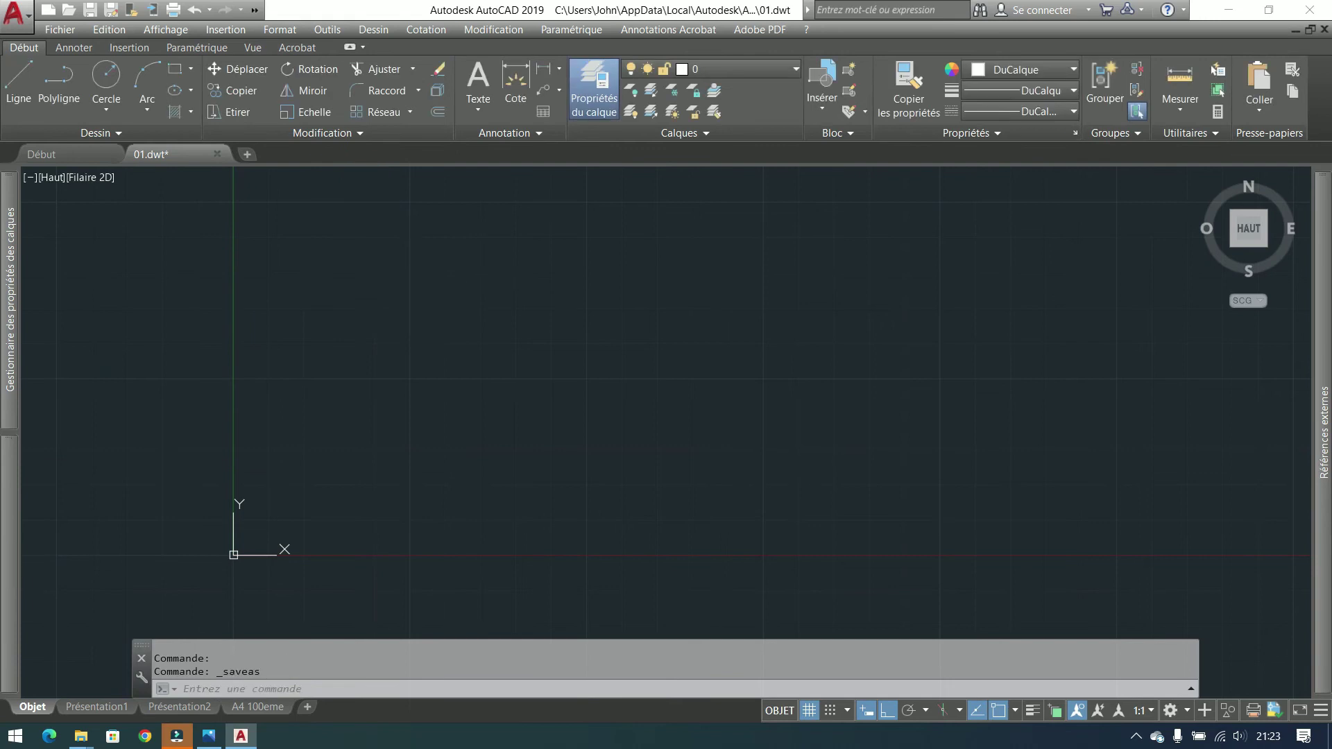
# Close the template file and start a new drawing based on 01.dwt
pyautogui.click(217, 153)
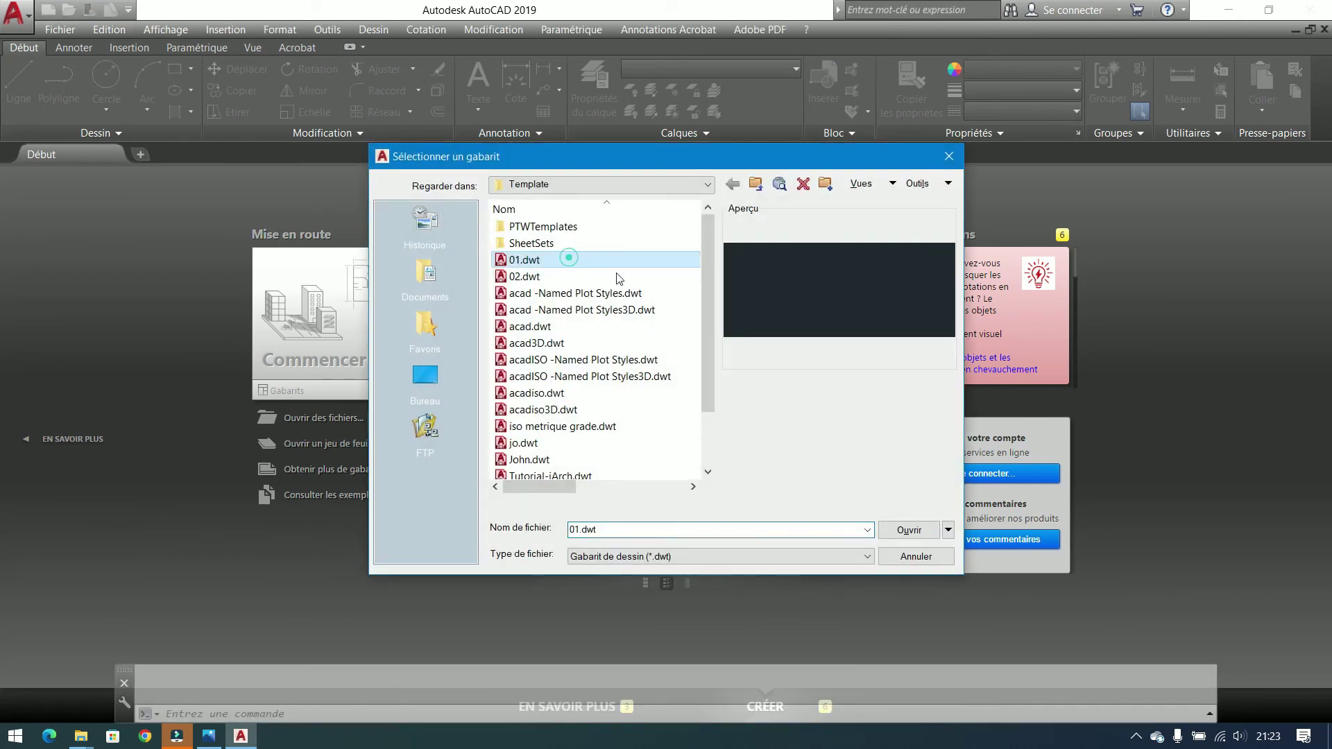
pyautogui.click(896, 529)
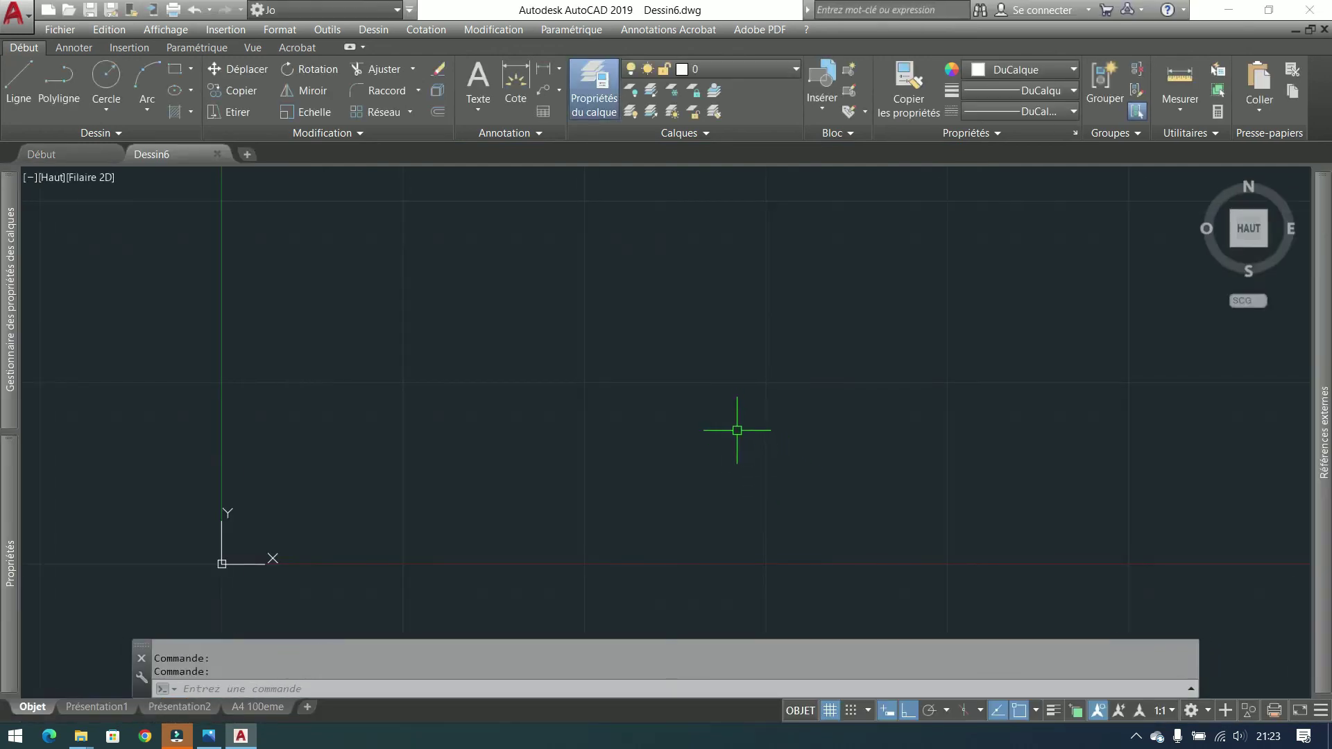
# Check the drawing units, layers, dimension styles, Présentation1 and A4 100eme layouts in the new drawing, then return to model space
pyautogui.click(279, 30)
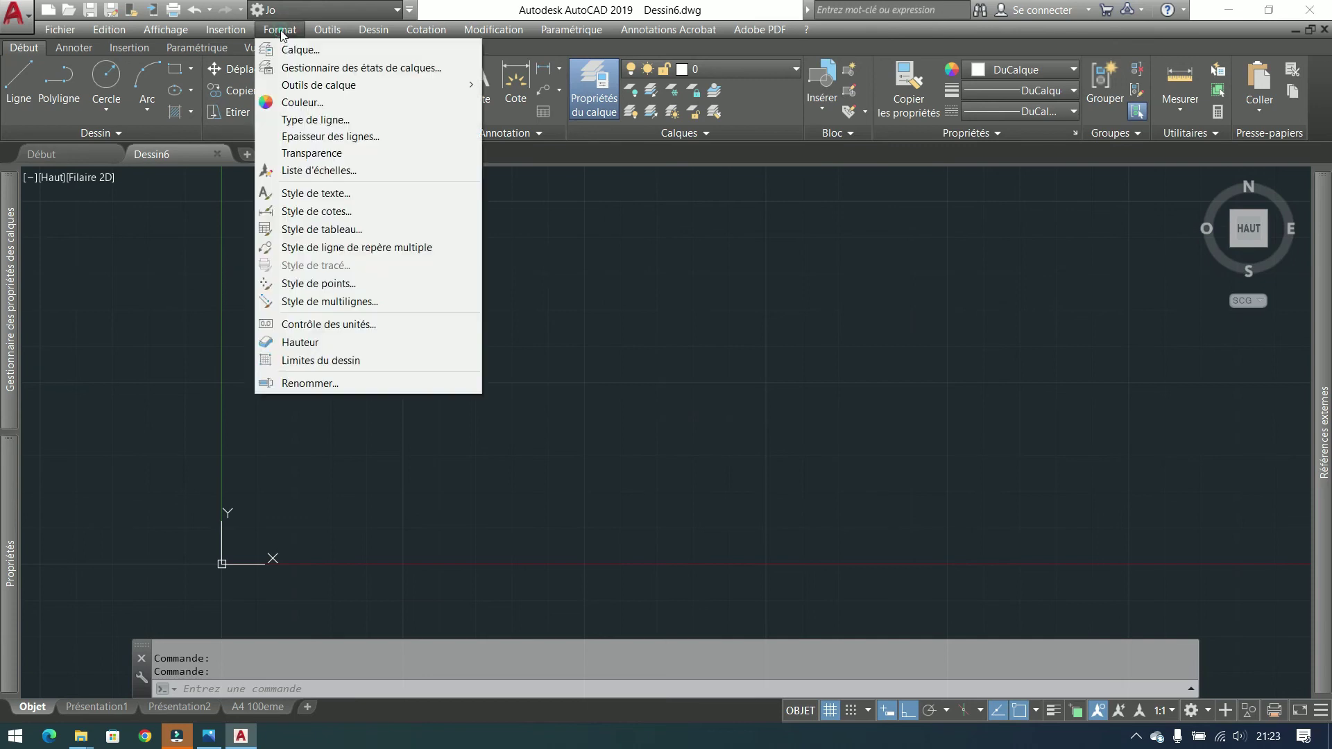
pyautogui.click(331, 324)
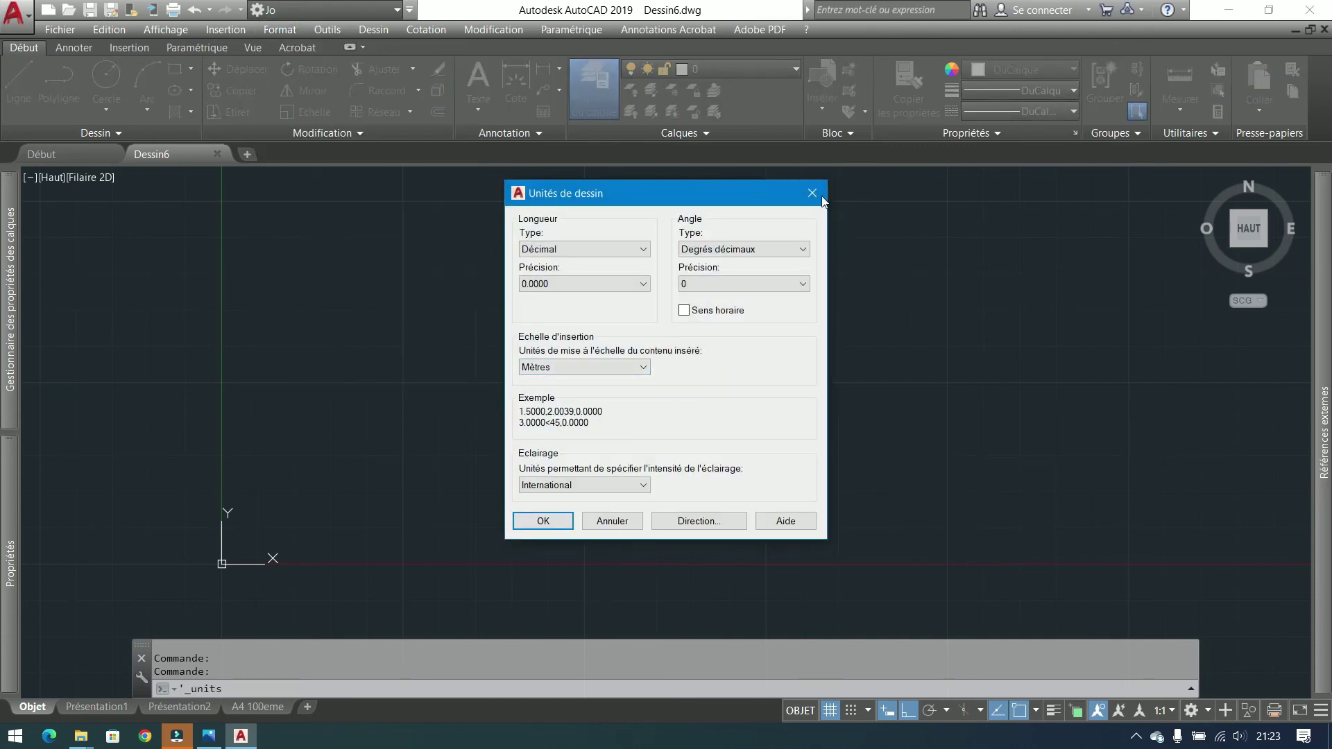
pyautogui.click(809, 187)
pyautogui.moveTo(12, 299)
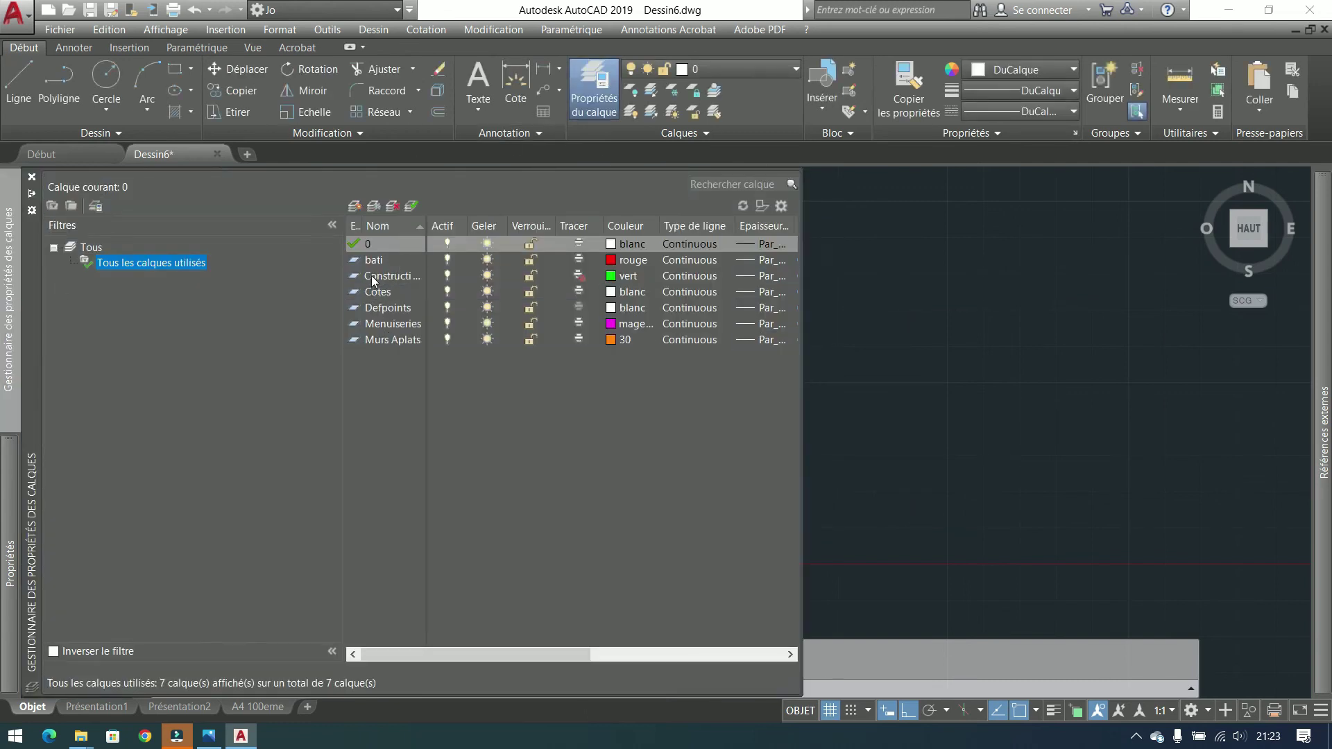
pyautogui.click(940, 302)
pyautogui.click(991, 213)
pyautogui.click(1051, 111)
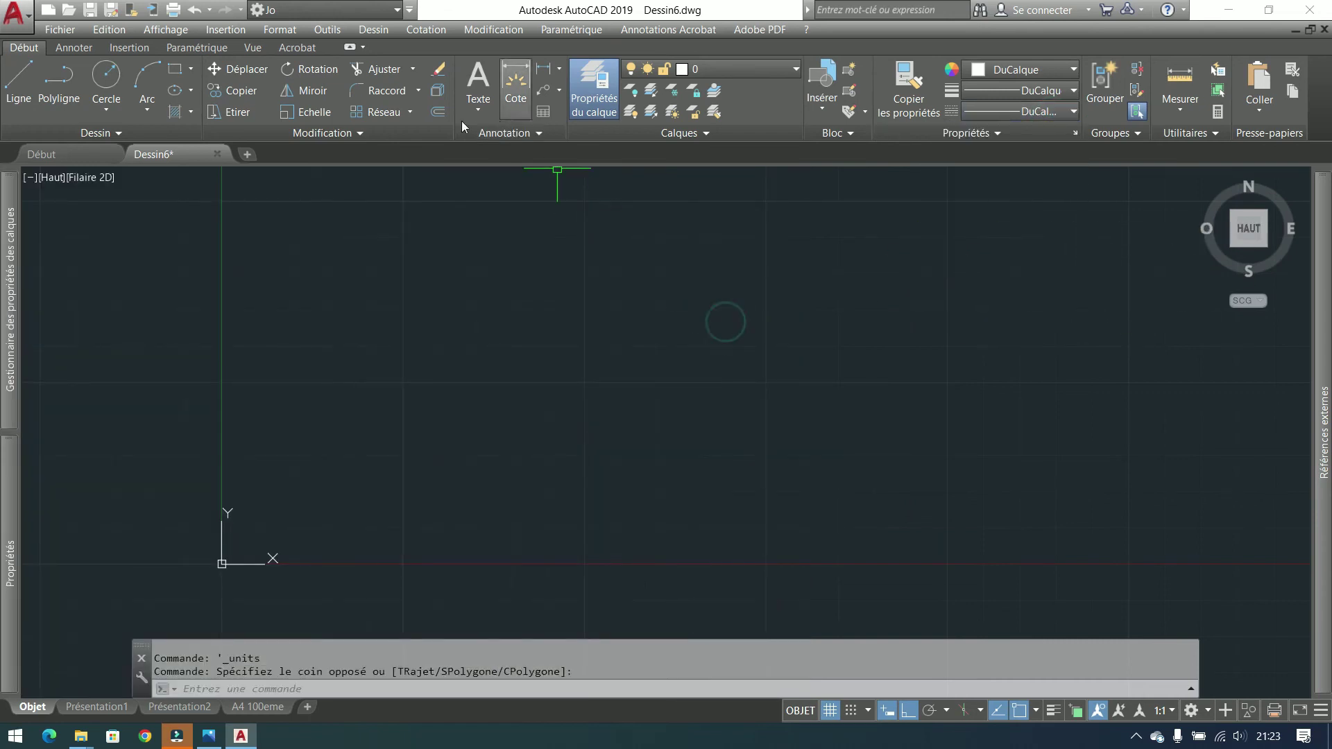
pyautogui.click(513, 135)
pyautogui.click(523, 172)
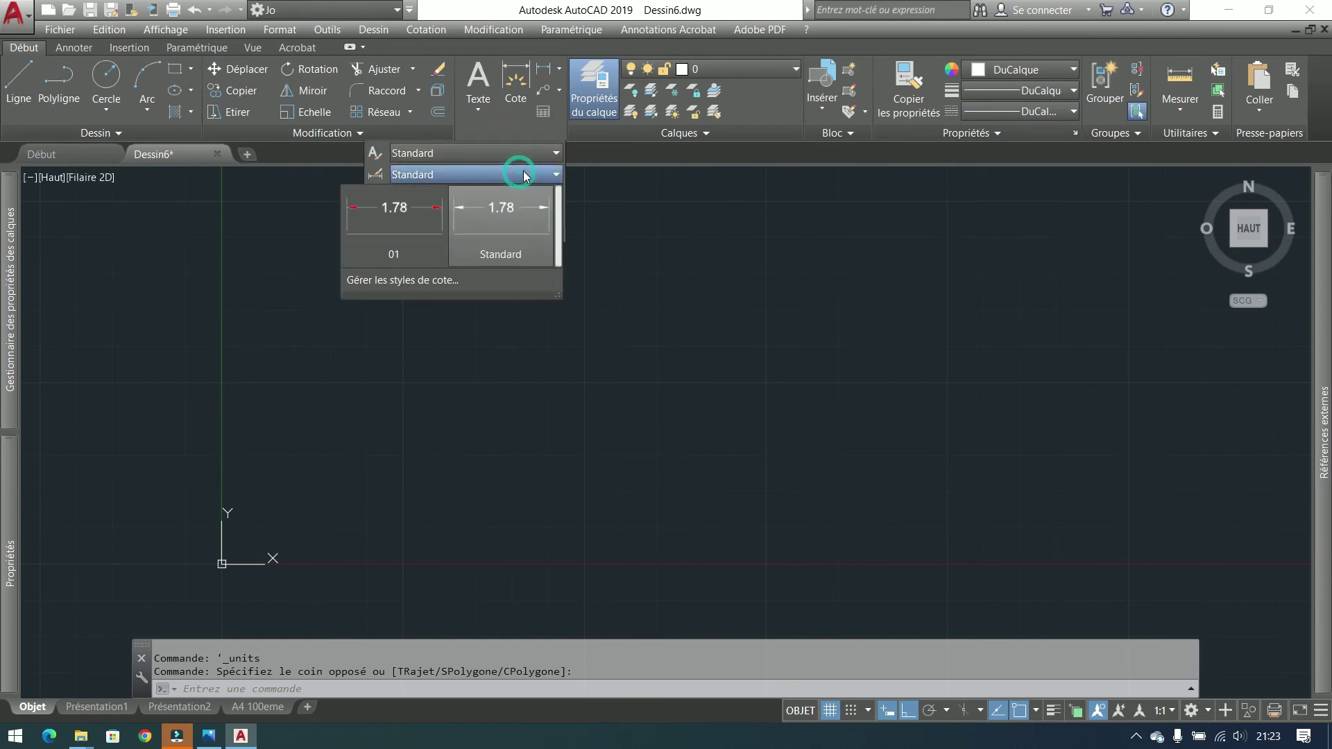
pyautogui.click(469, 441)
pyautogui.click(180, 707)
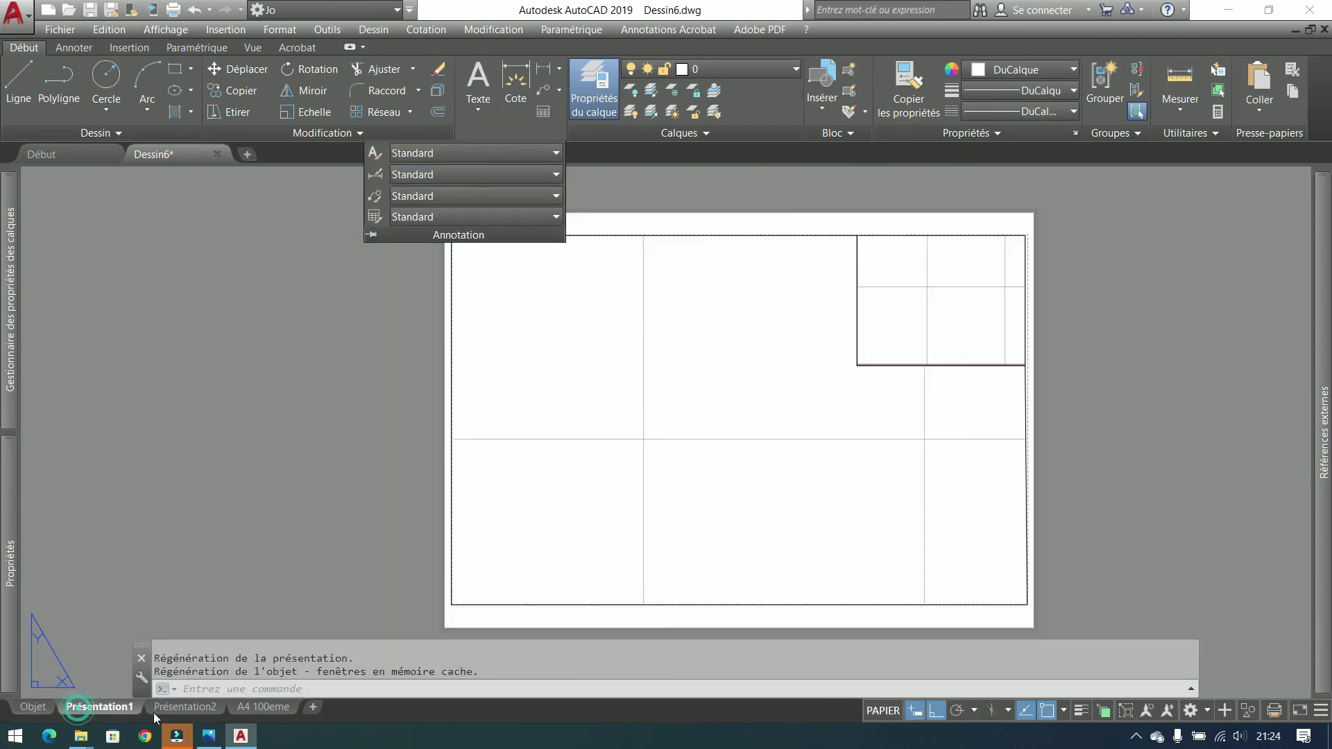
pyautogui.click(251, 709)
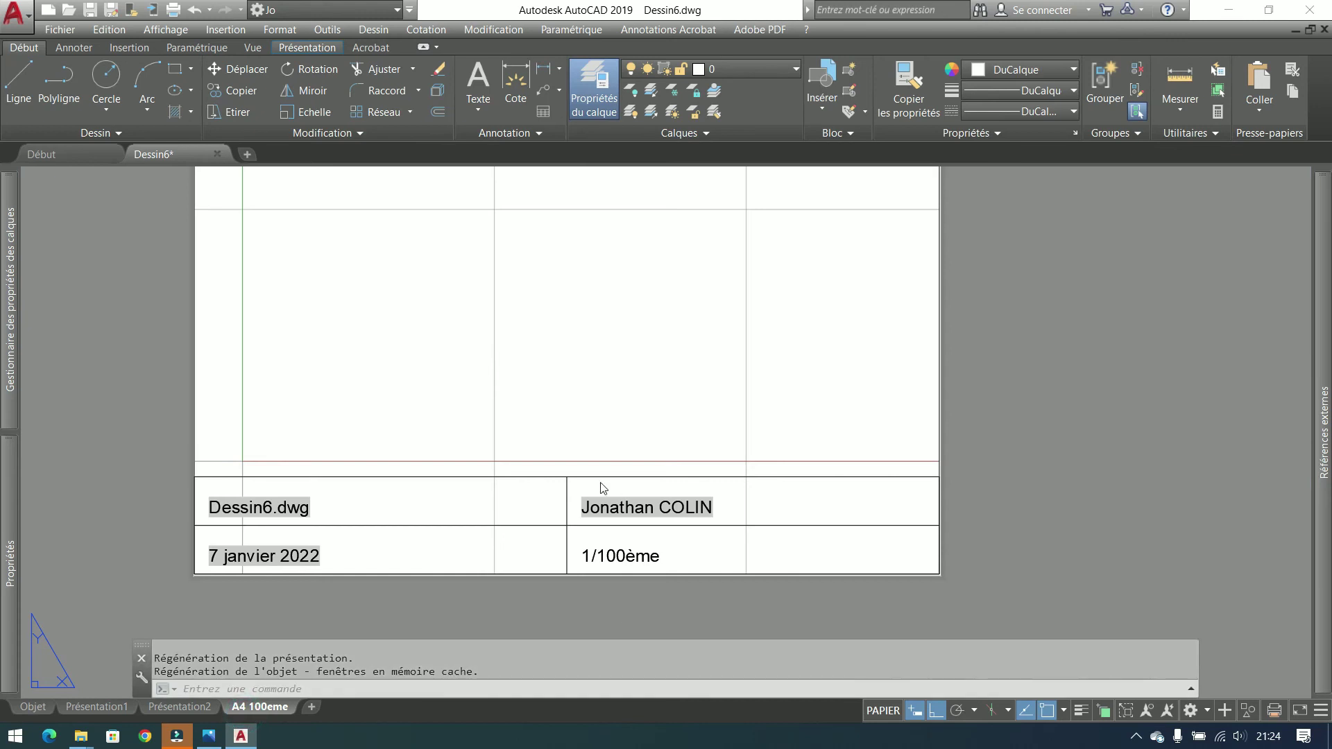
pyautogui.click(33, 707)
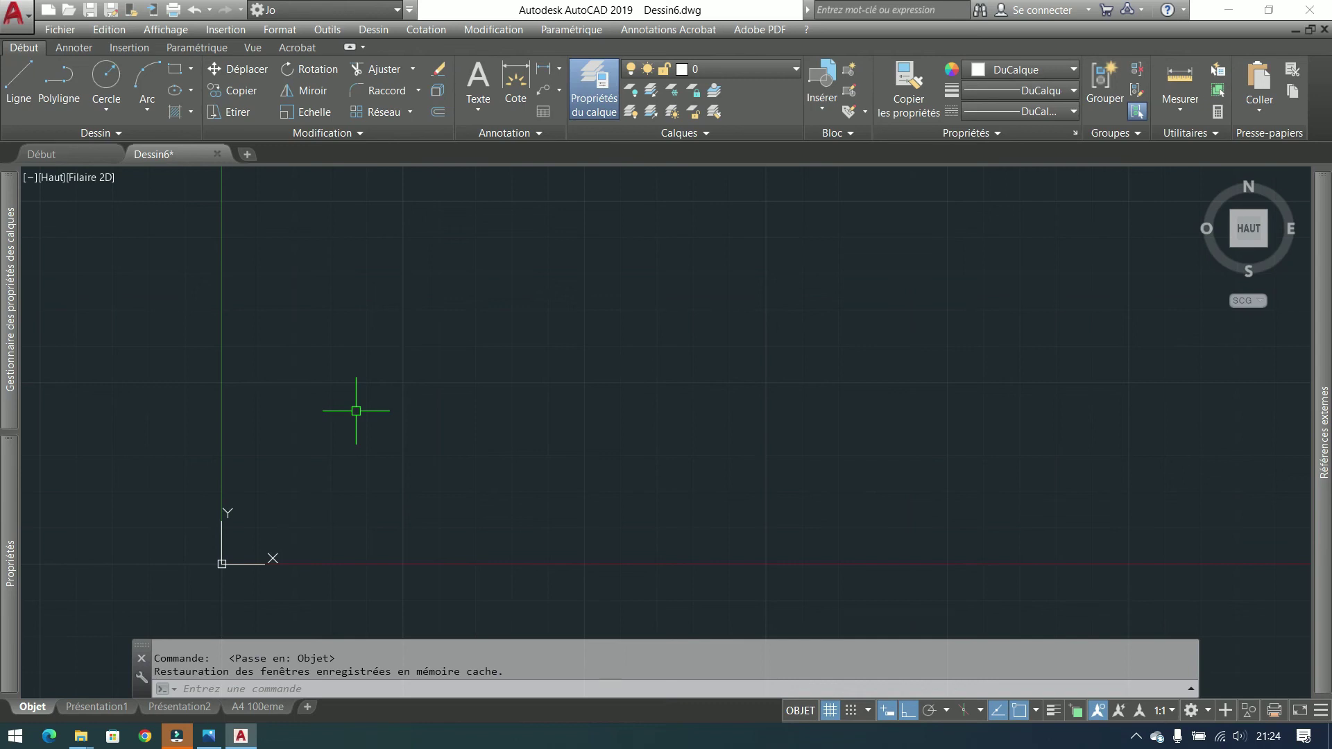
# Inspect the A4 100eme layout's viewport and title block, return to model space and view the layer list
pyautogui.click(257, 706)
pyautogui.click(1008, 288)
pyautogui.click(922, 309)
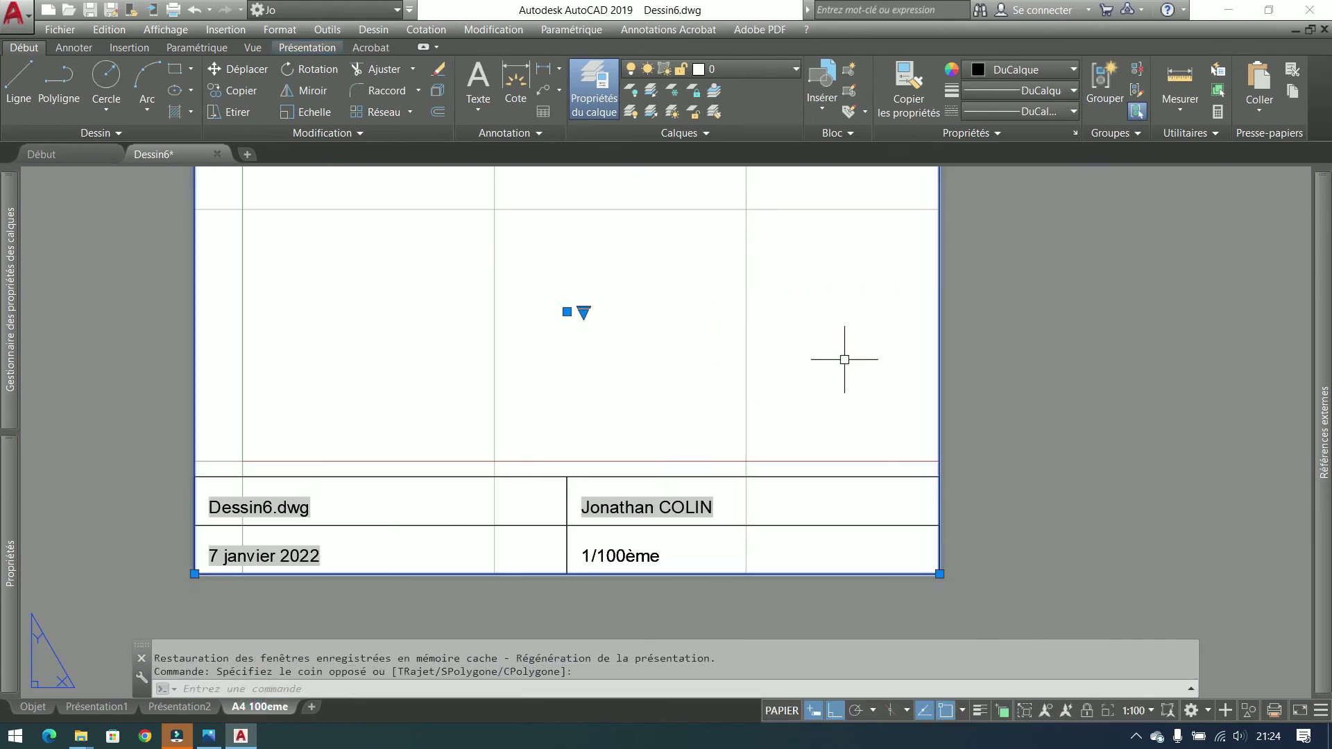
pyautogui.moveTo(782, 301); pyautogui.dragTo(722, 368, button='middle')
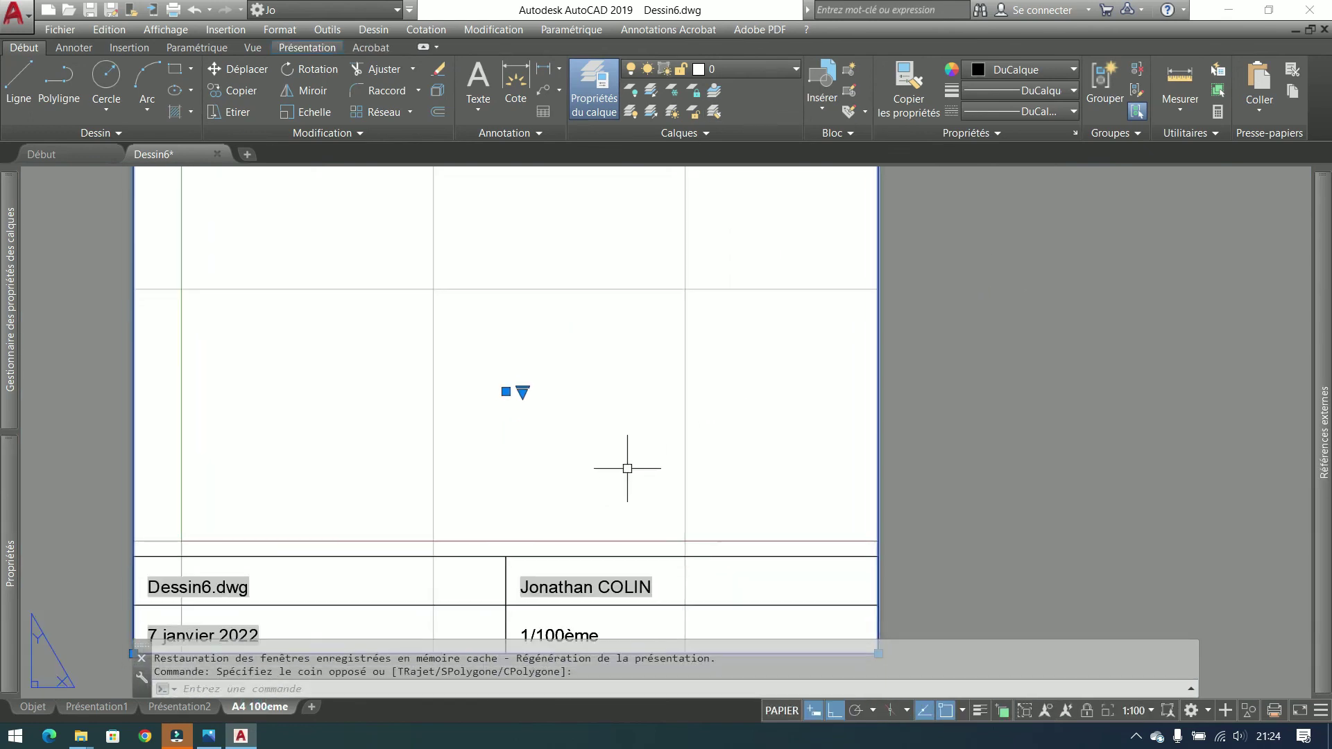
pyautogui.moveTo(994, 466); pyautogui.dragTo(1020, 417, button='middle')
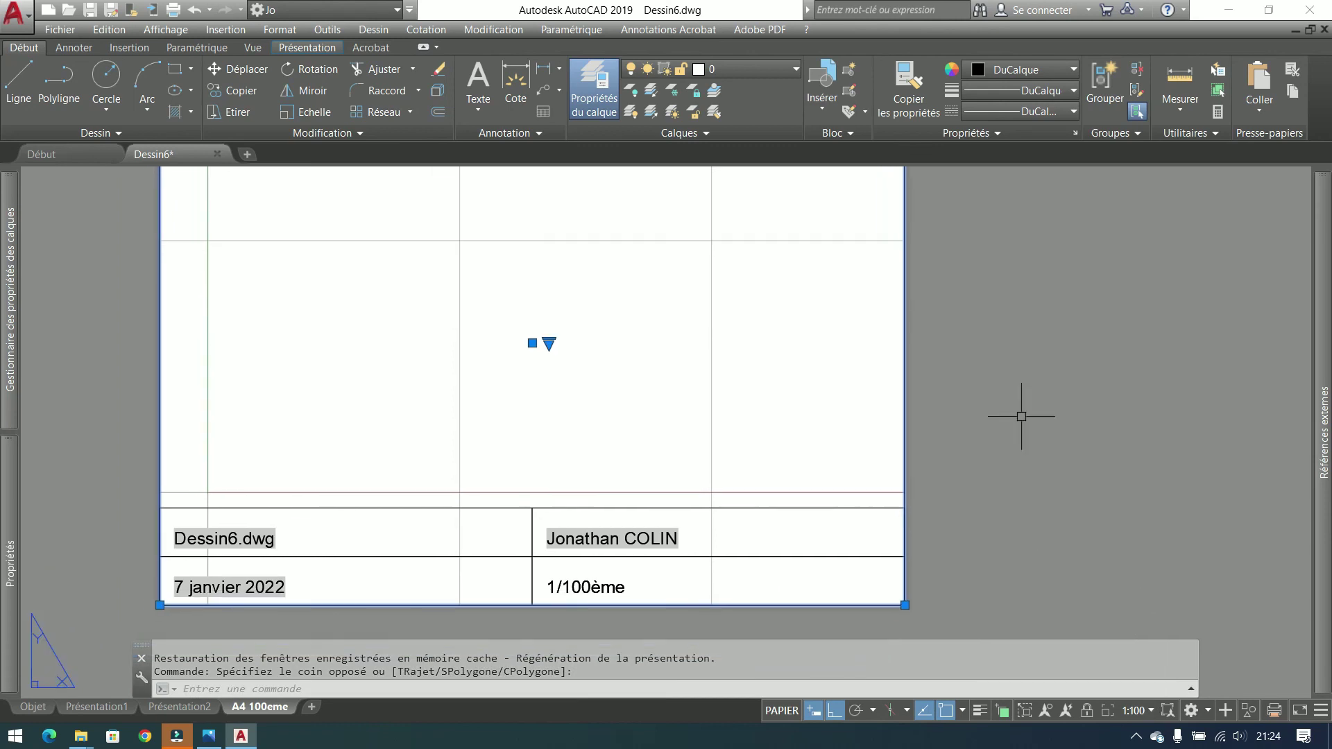
pyautogui.click(563, 555)
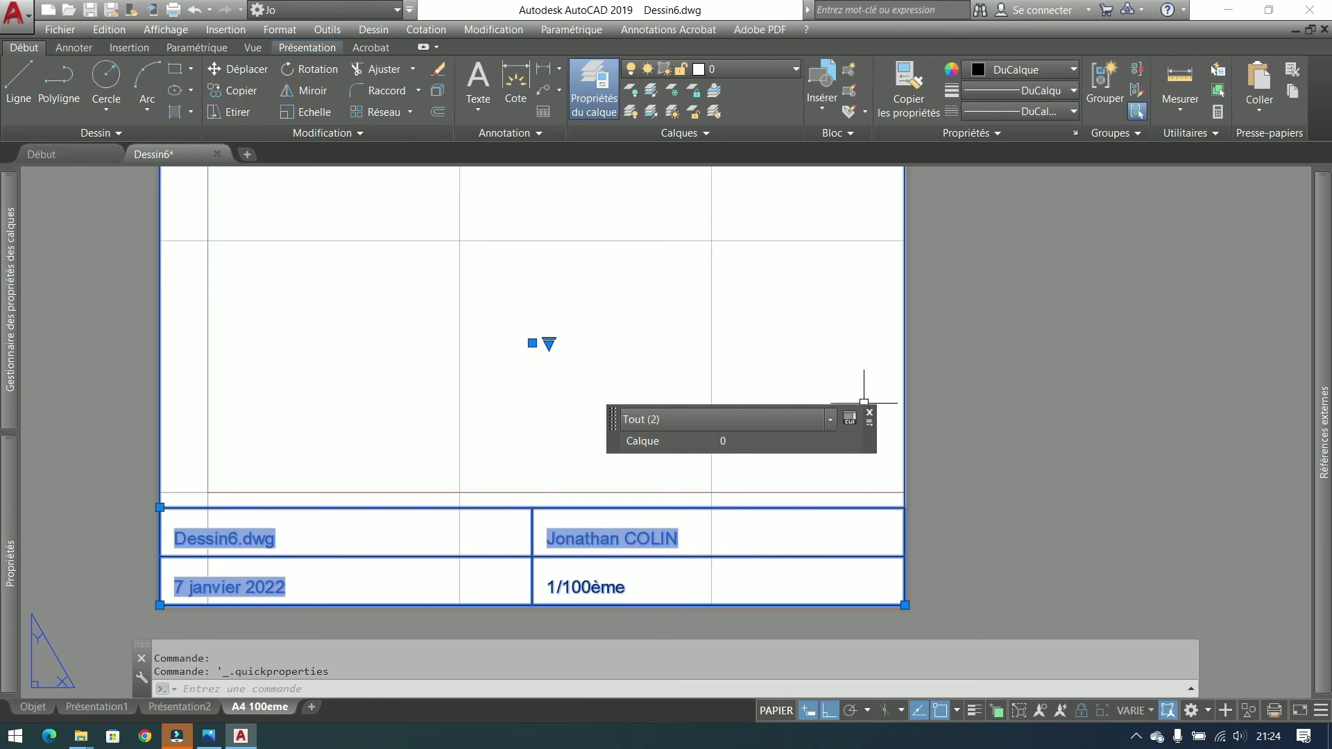
pyautogui.press('Escape')
pyautogui.doubleClick(644, 555)
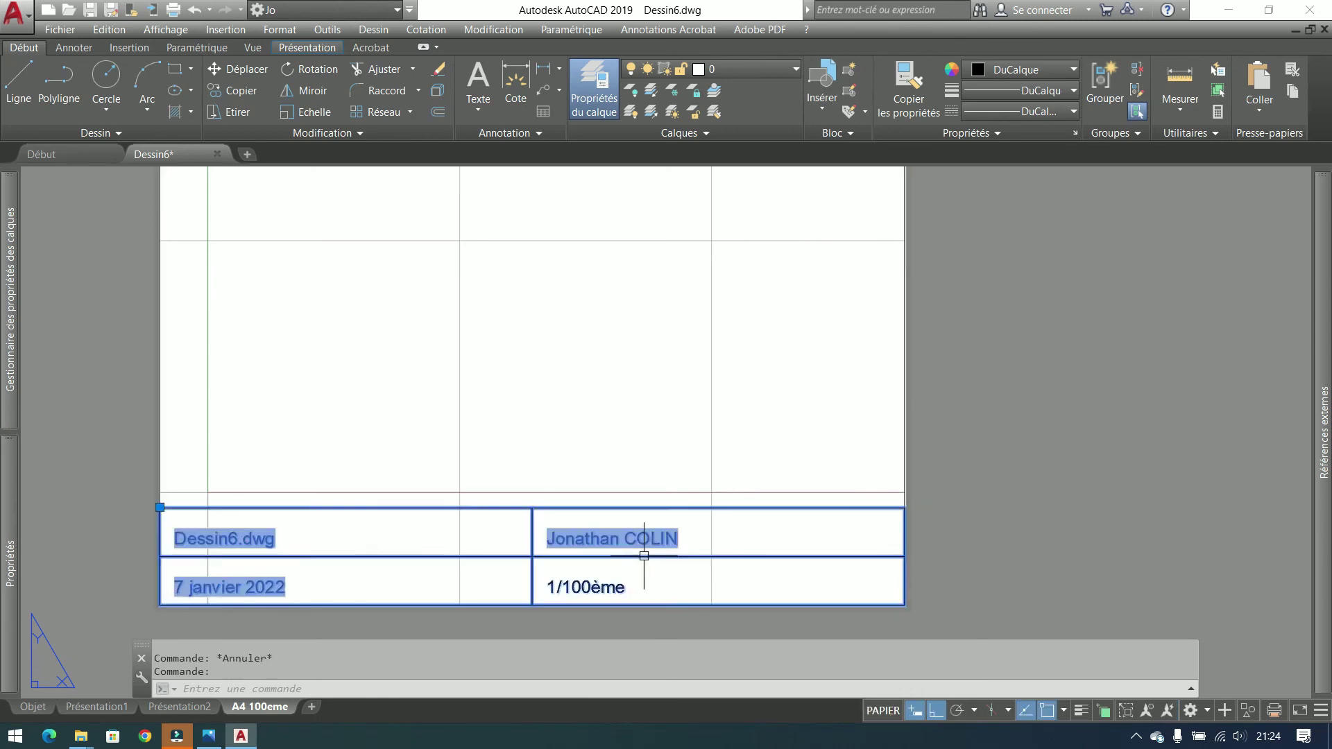
pyautogui.press('Return')
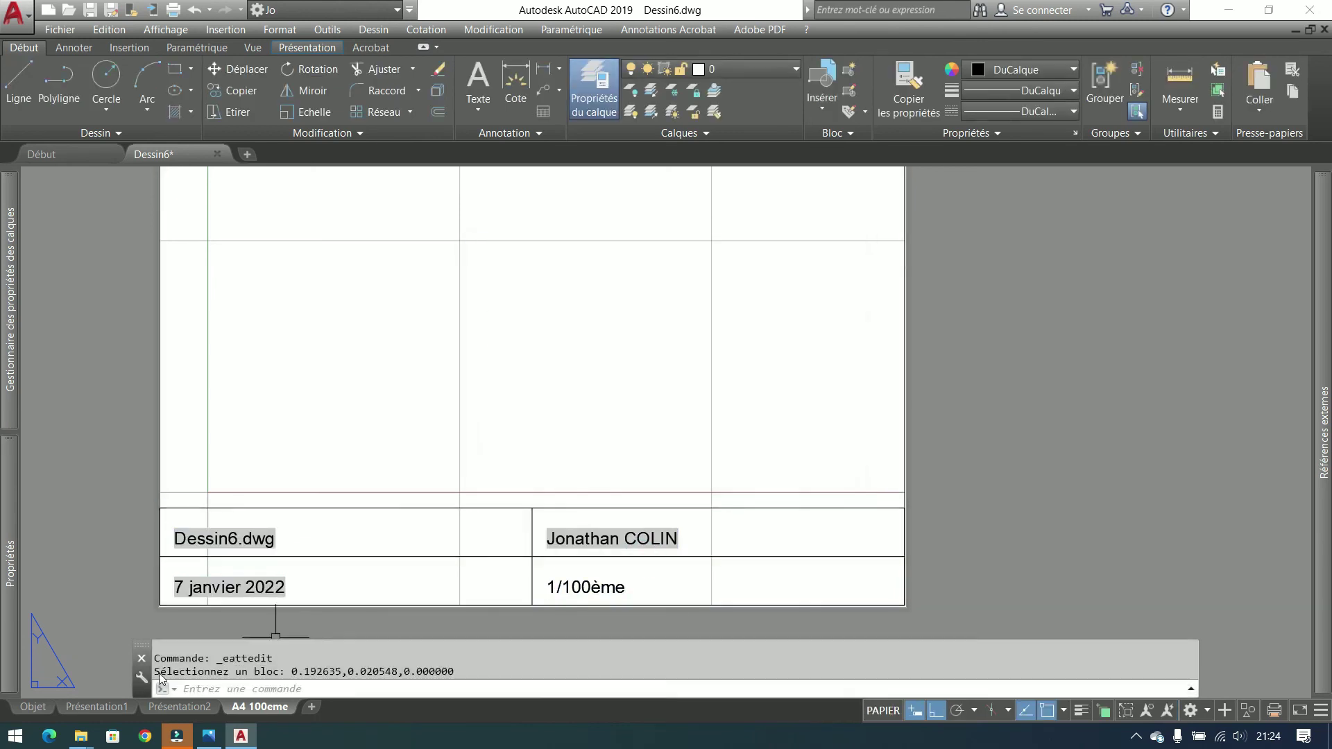
pyautogui.click(33, 706)
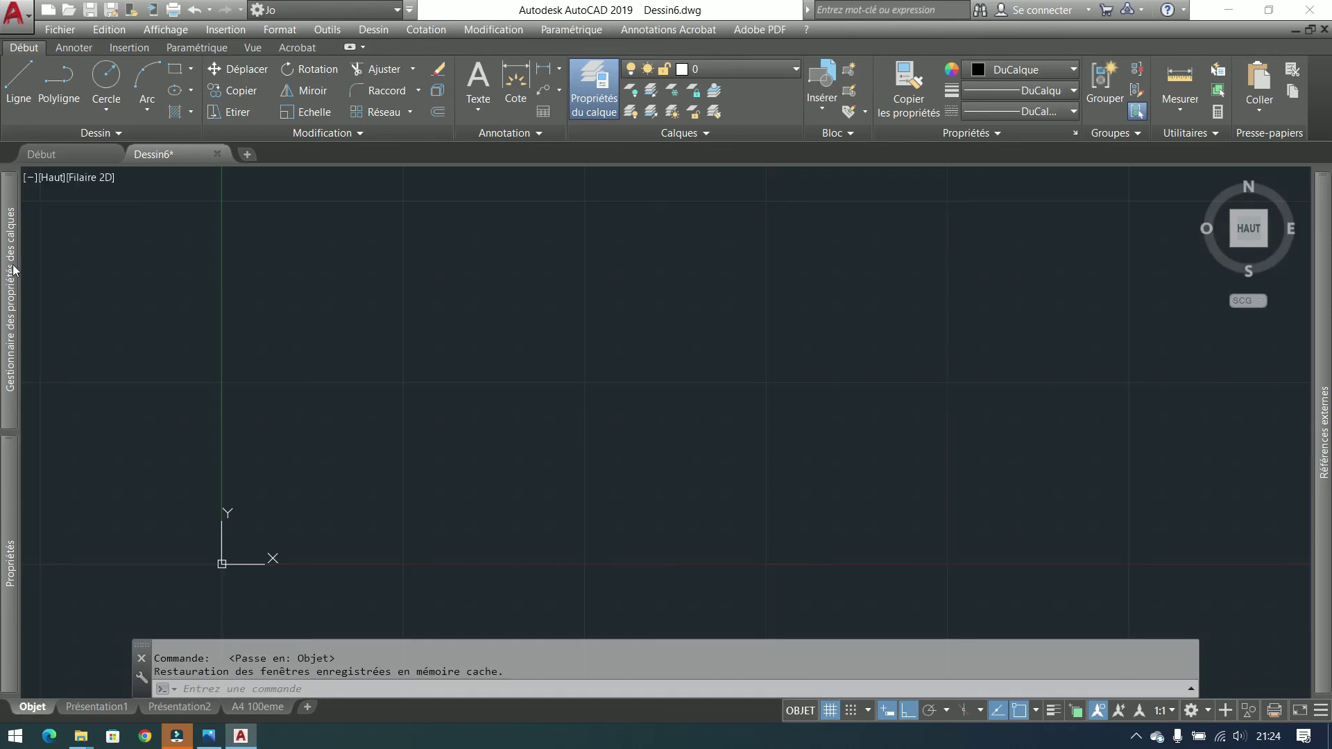
pyautogui.moveTo(12, 270)
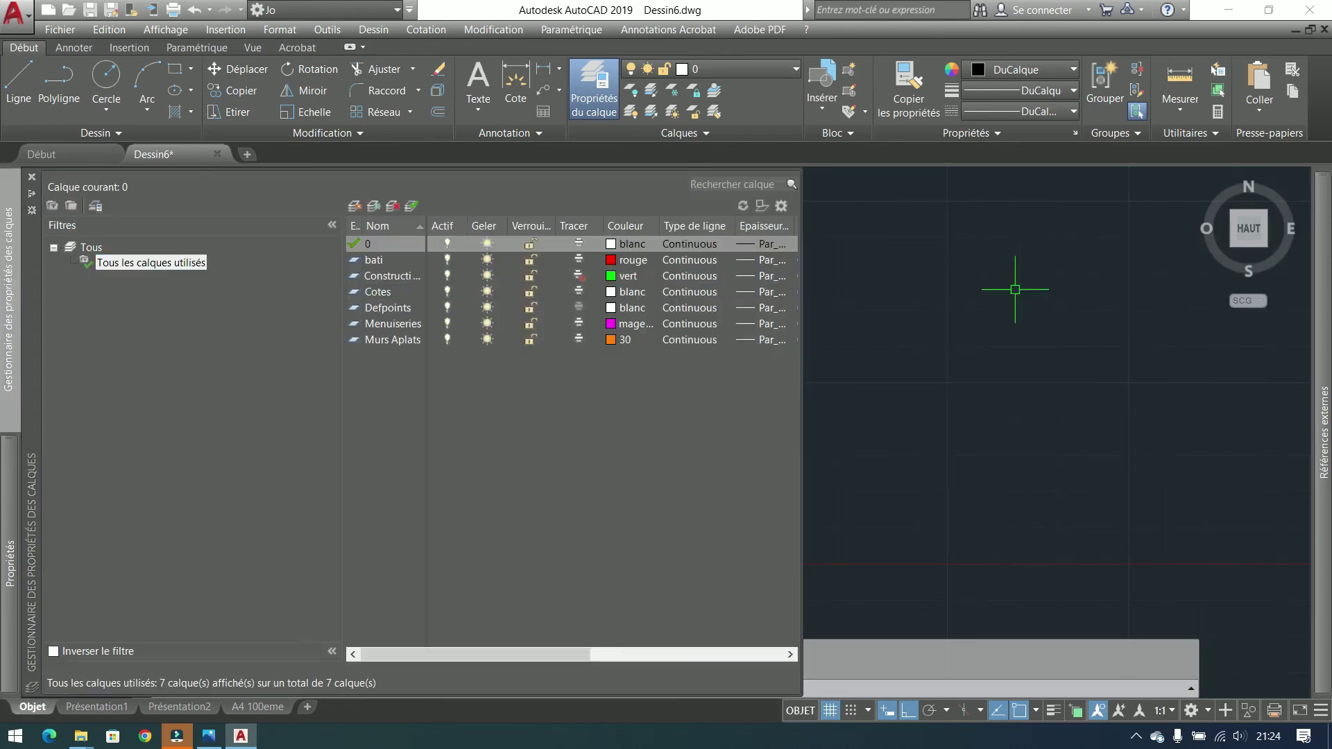